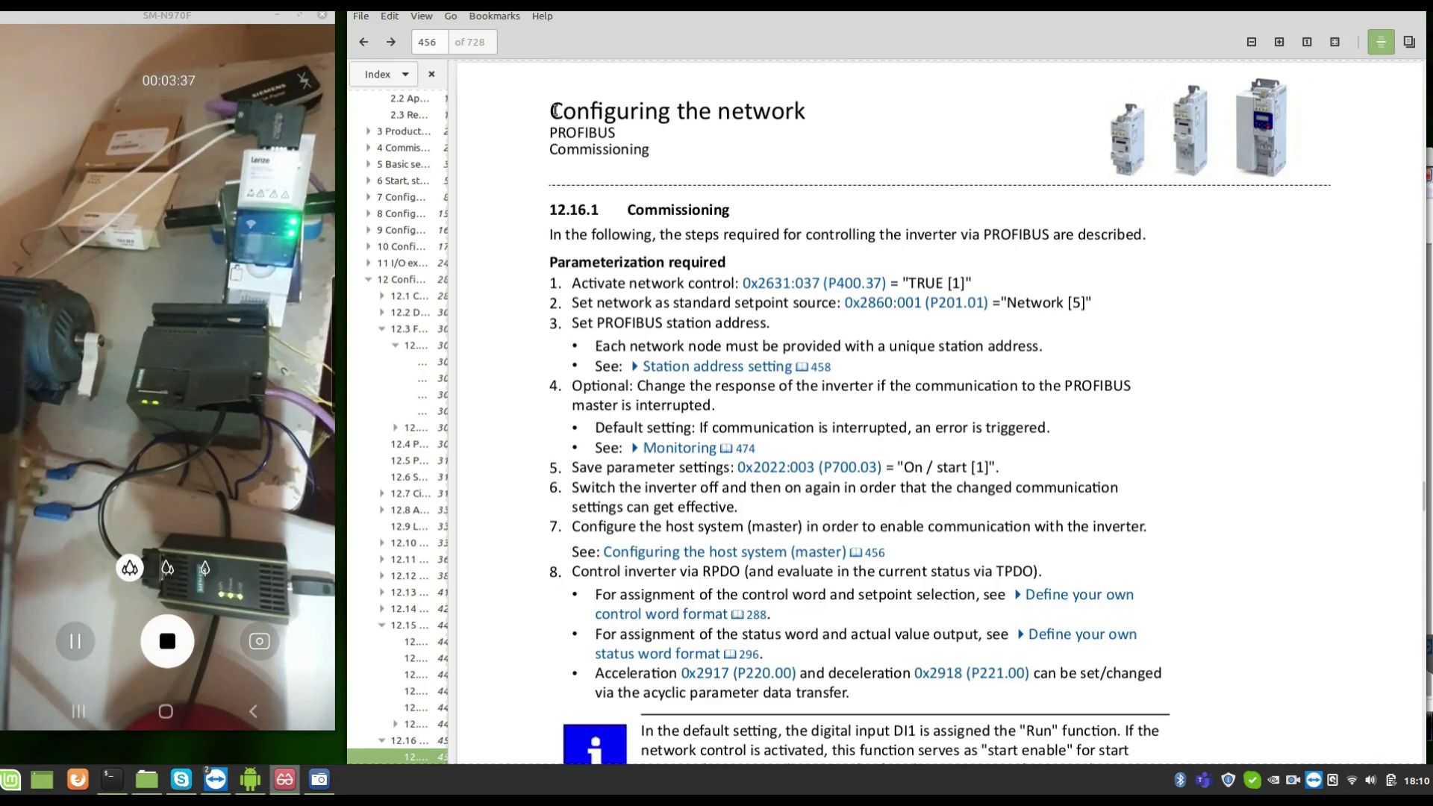
# Highlight the Configuring the network title and the word Commissioning
pyautogui.moveTo(553, 111); pyautogui.dragTo(810, 115)
pyautogui.click(635, 130)
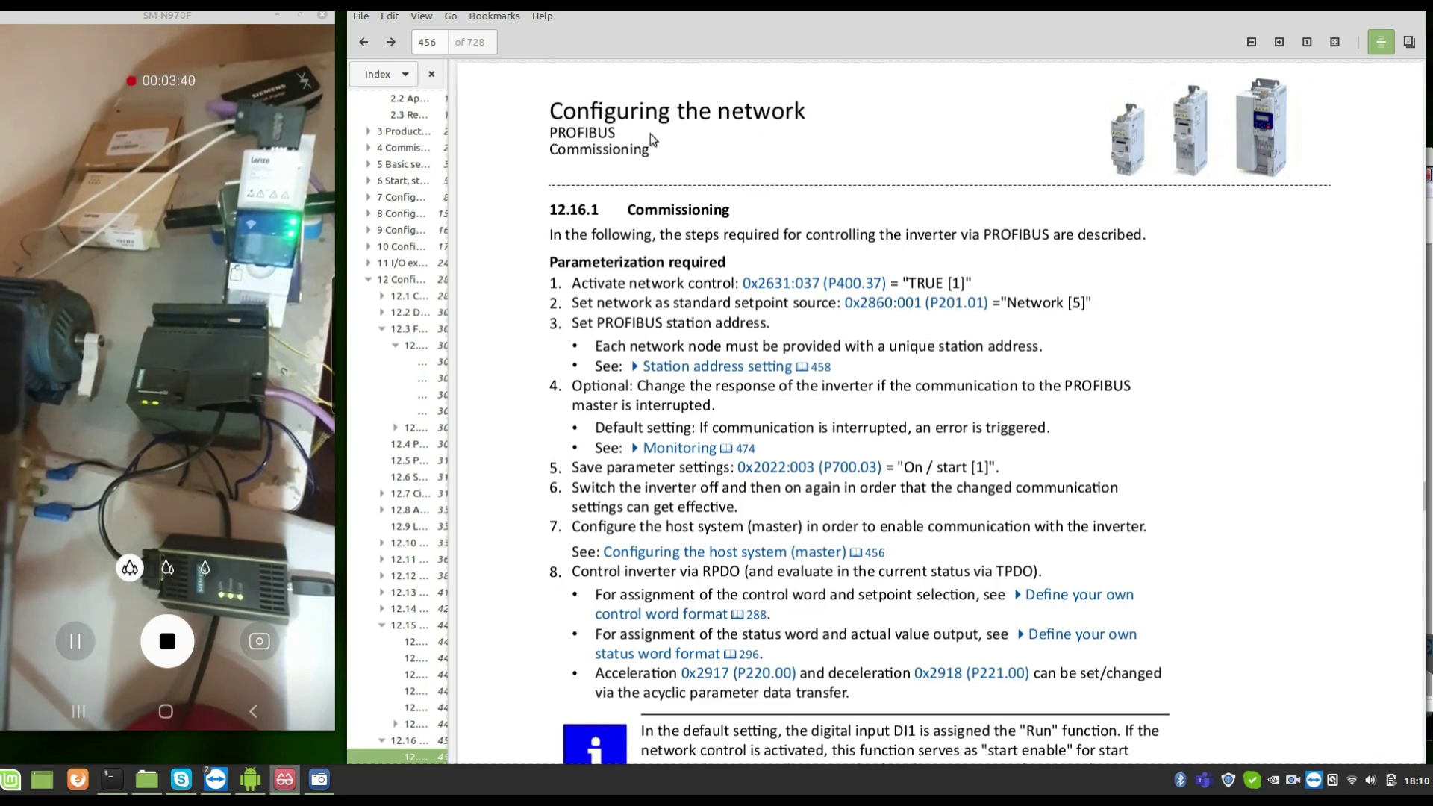
pyautogui.moveTo(625, 138); pyautogui.dragTo(548, 138)
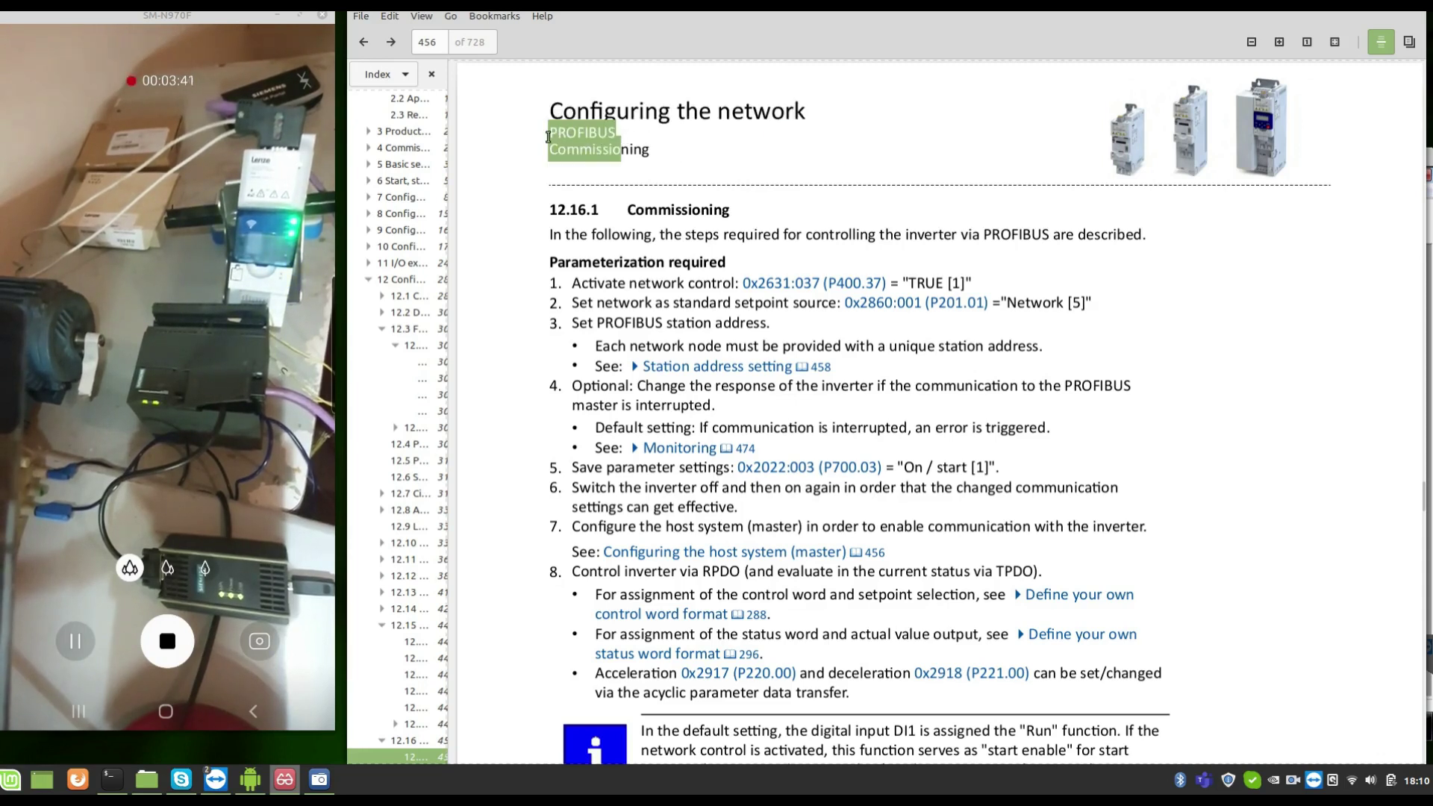
pyautogui.doubleClick(646, 149)
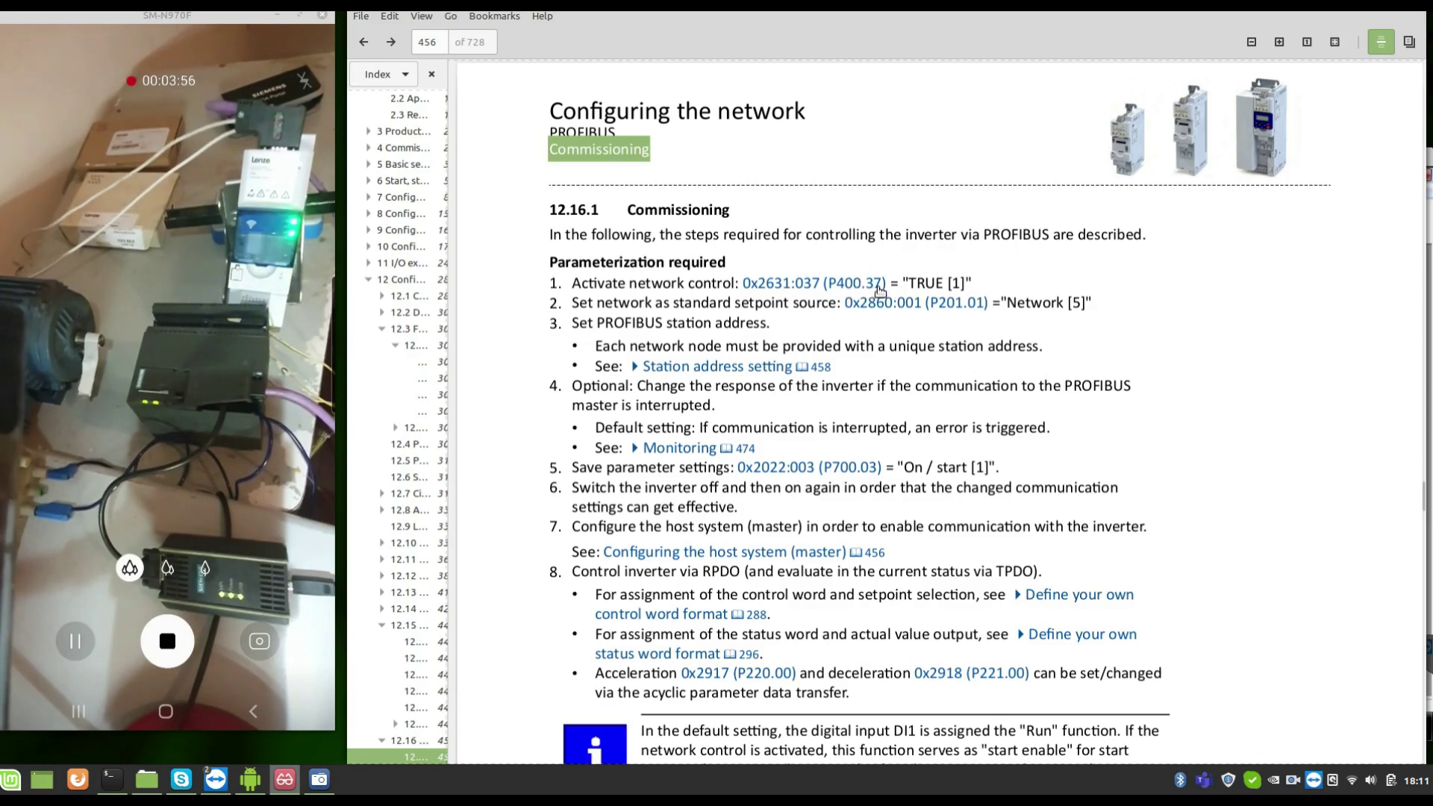
# Highlight TRUE [1] and Network [5] in the steps, then jump to Station address setting on page 458
pyautogui.moveTo(966, 282); pyautogui.dragTo(911, 285)
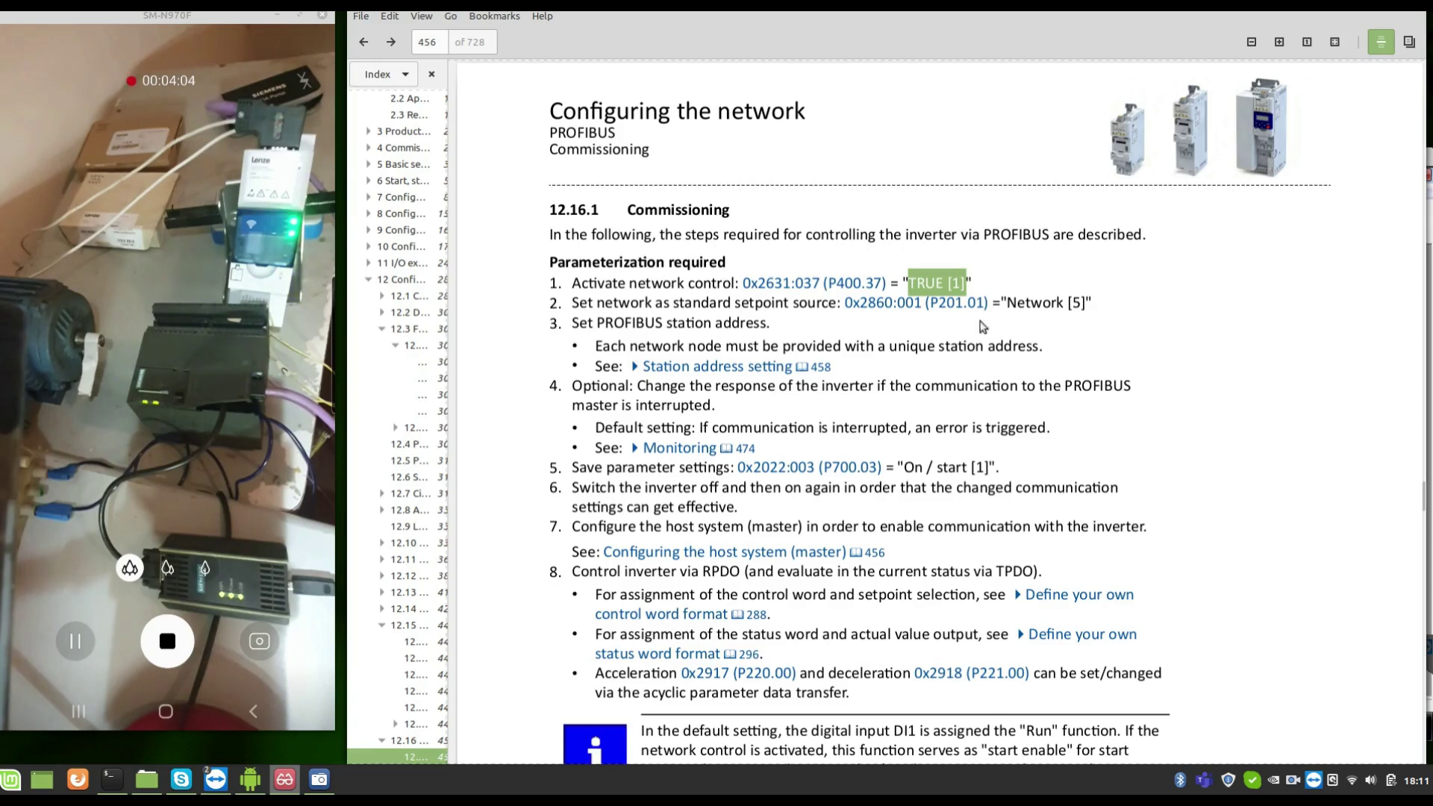
pyautogui.click(1054, 303)
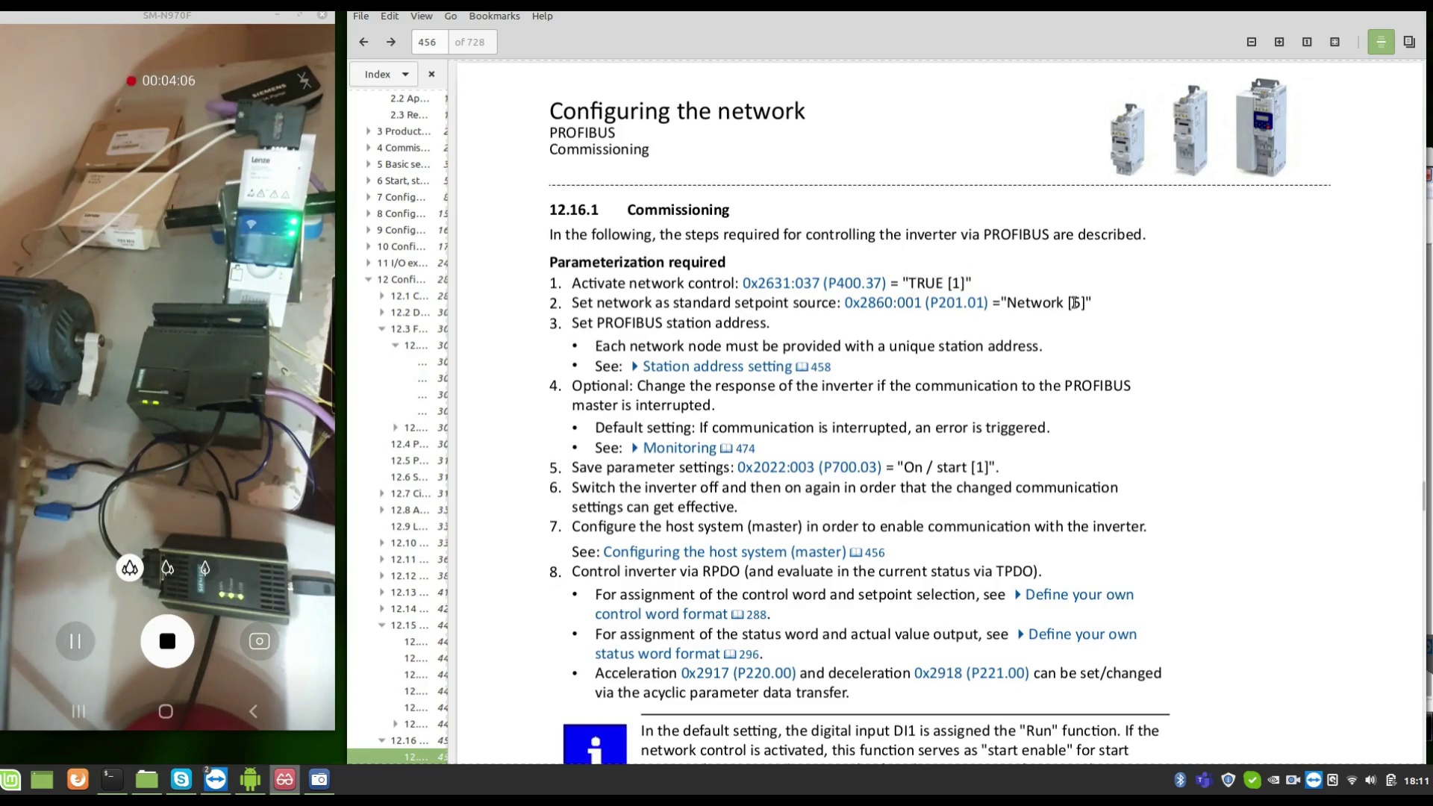
pyautogui.doubleClick(1081, 303)
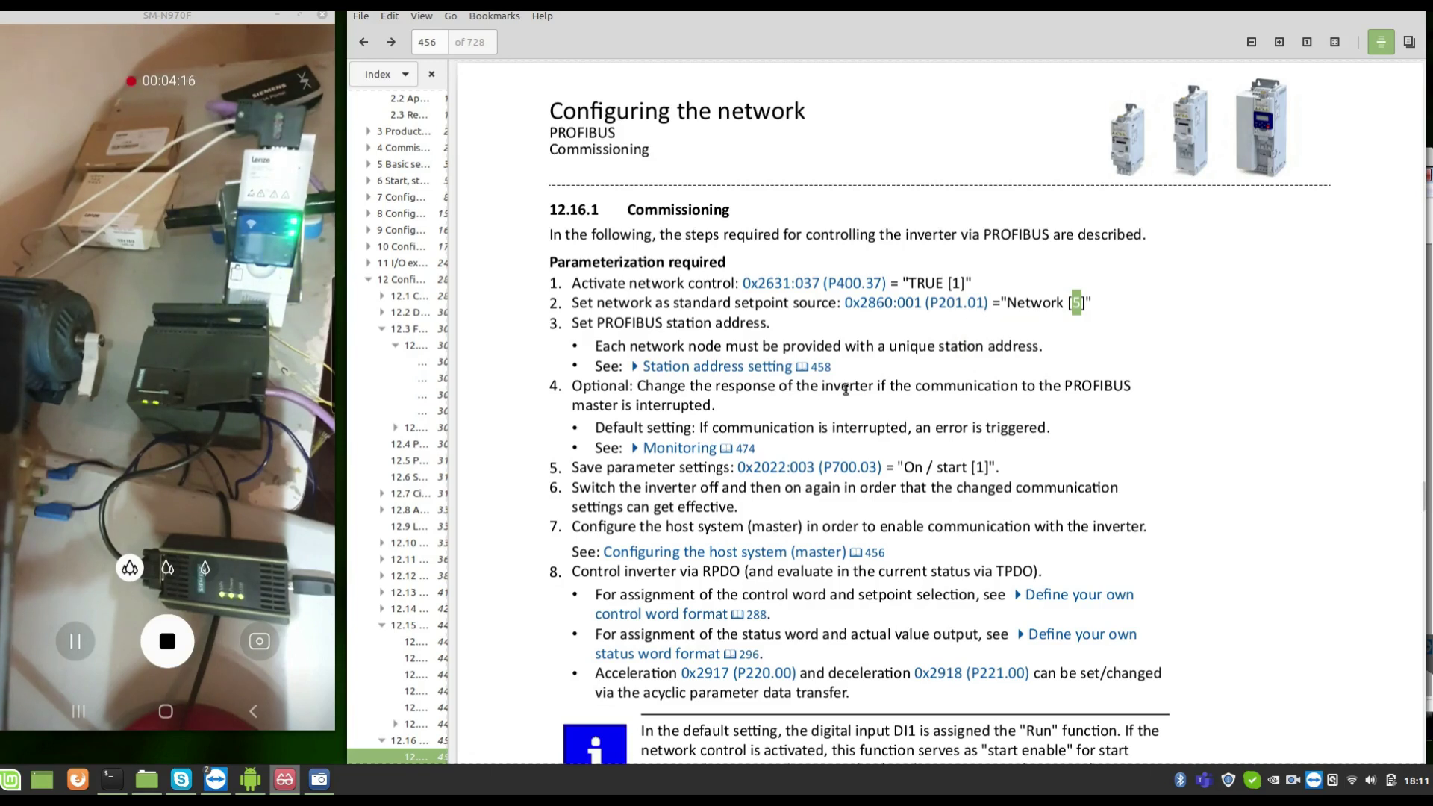
pyautogui.click(724, 374)
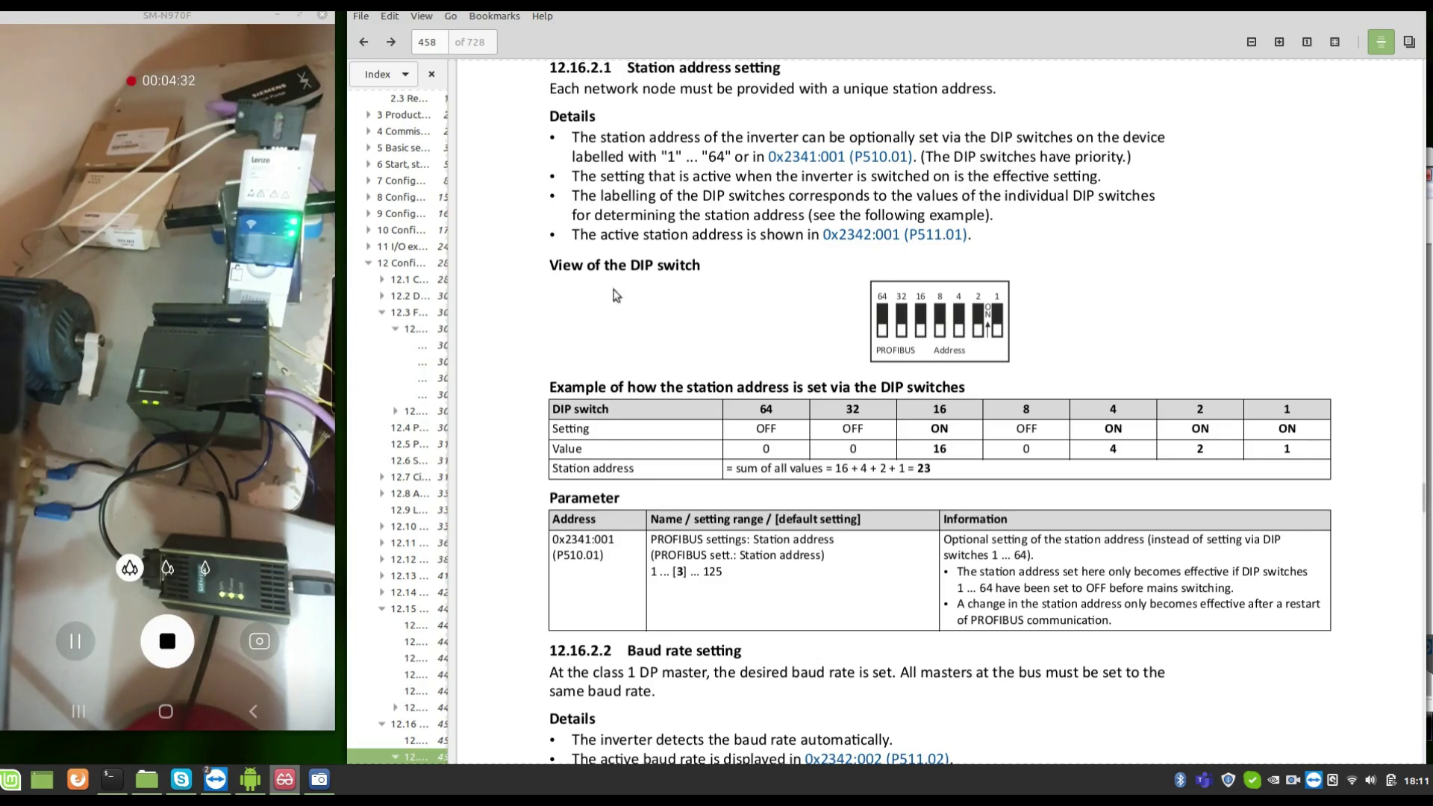
# Enter page 456 in the toolbar page box to return to the commissioning steps
pyautogui.click(429, 42)
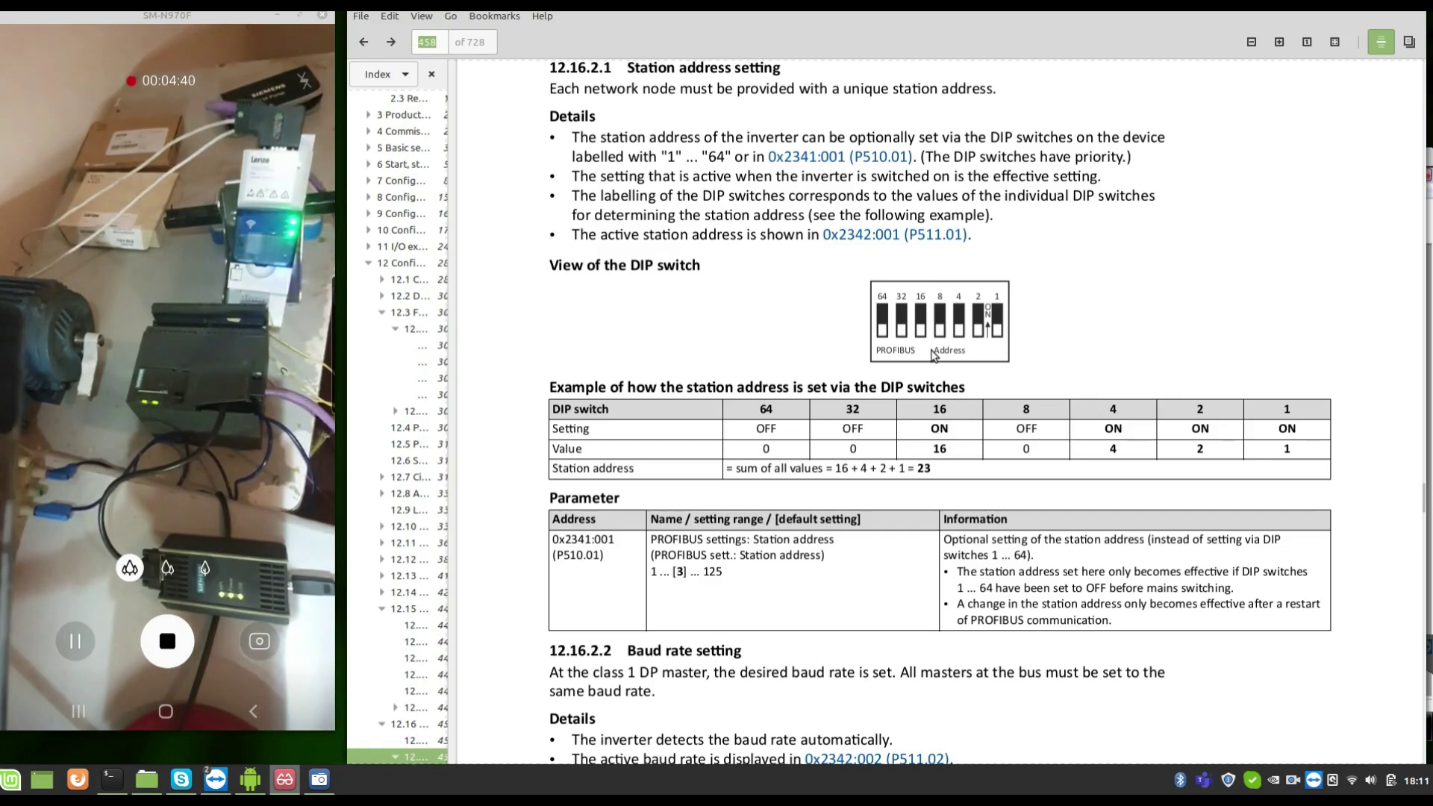
pyautogui.write('456')
pyautogui.press('Return')
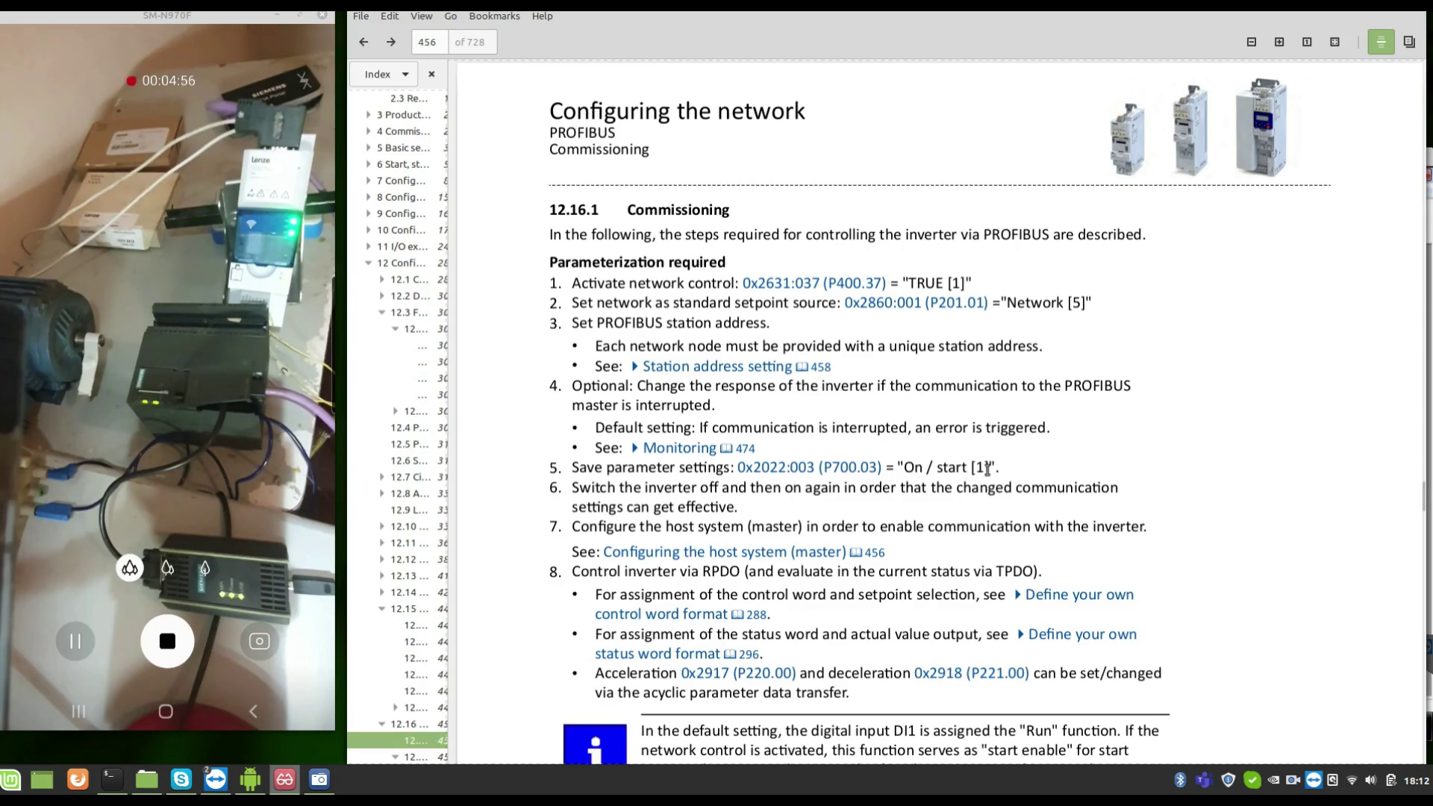
# Highlight "On / start [1]" in step 5 of the commissioning list
pyautogui.moveTo(988, 469); pyautogui.dragTo(909, 476)
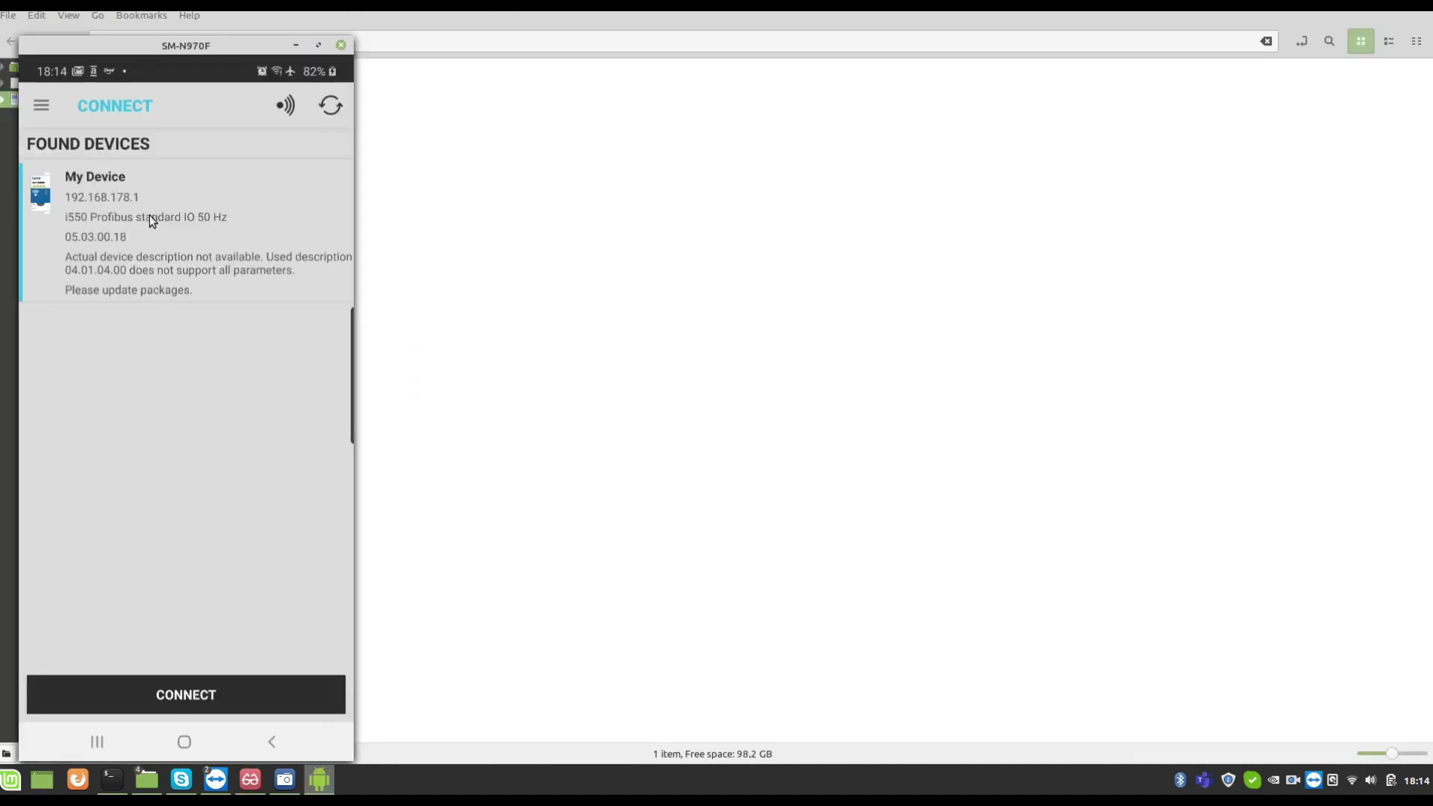
# Connect to the found i550 inverter and show its Parameter List from the menu
pyautogui.click(208, 696)
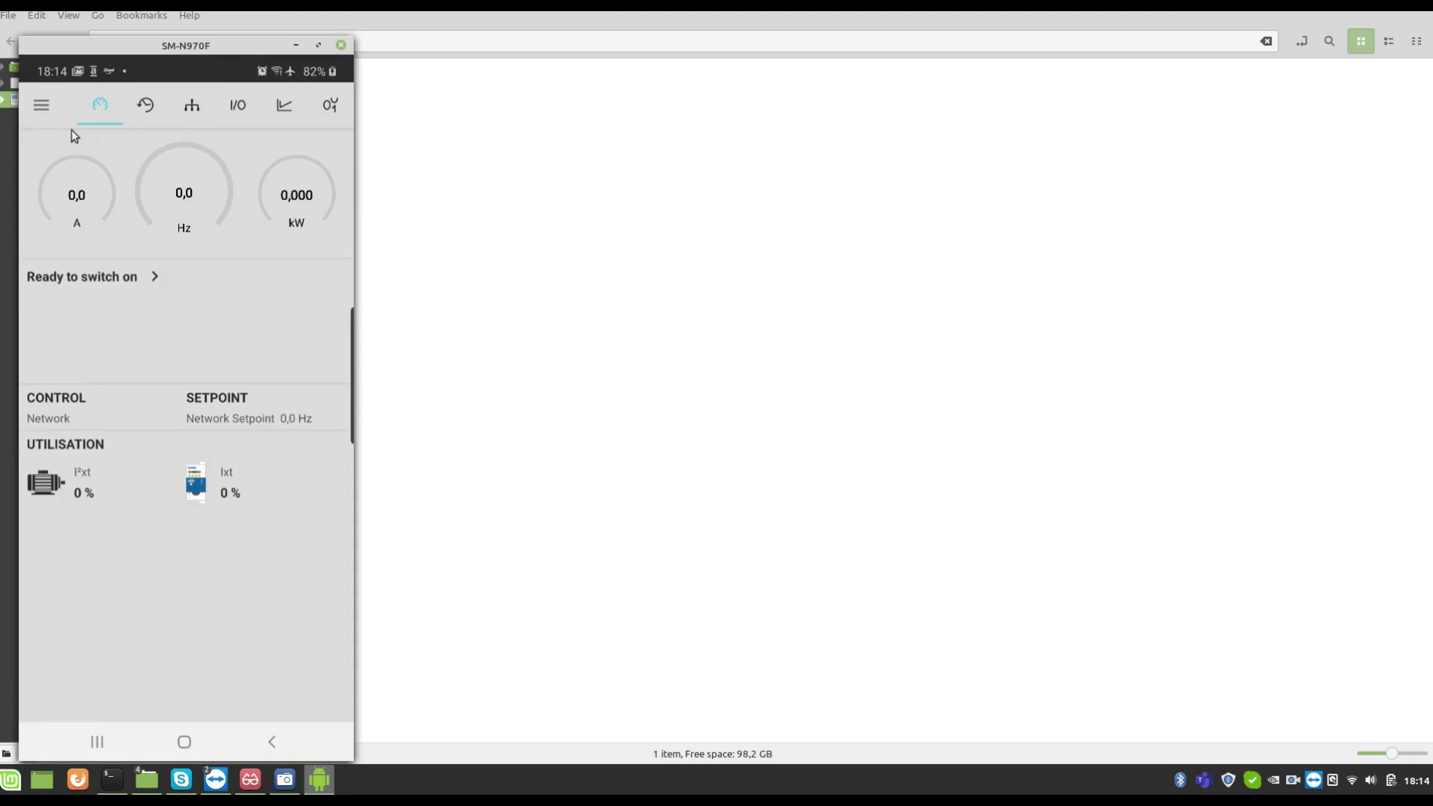
pyautogui.click(42, 105)
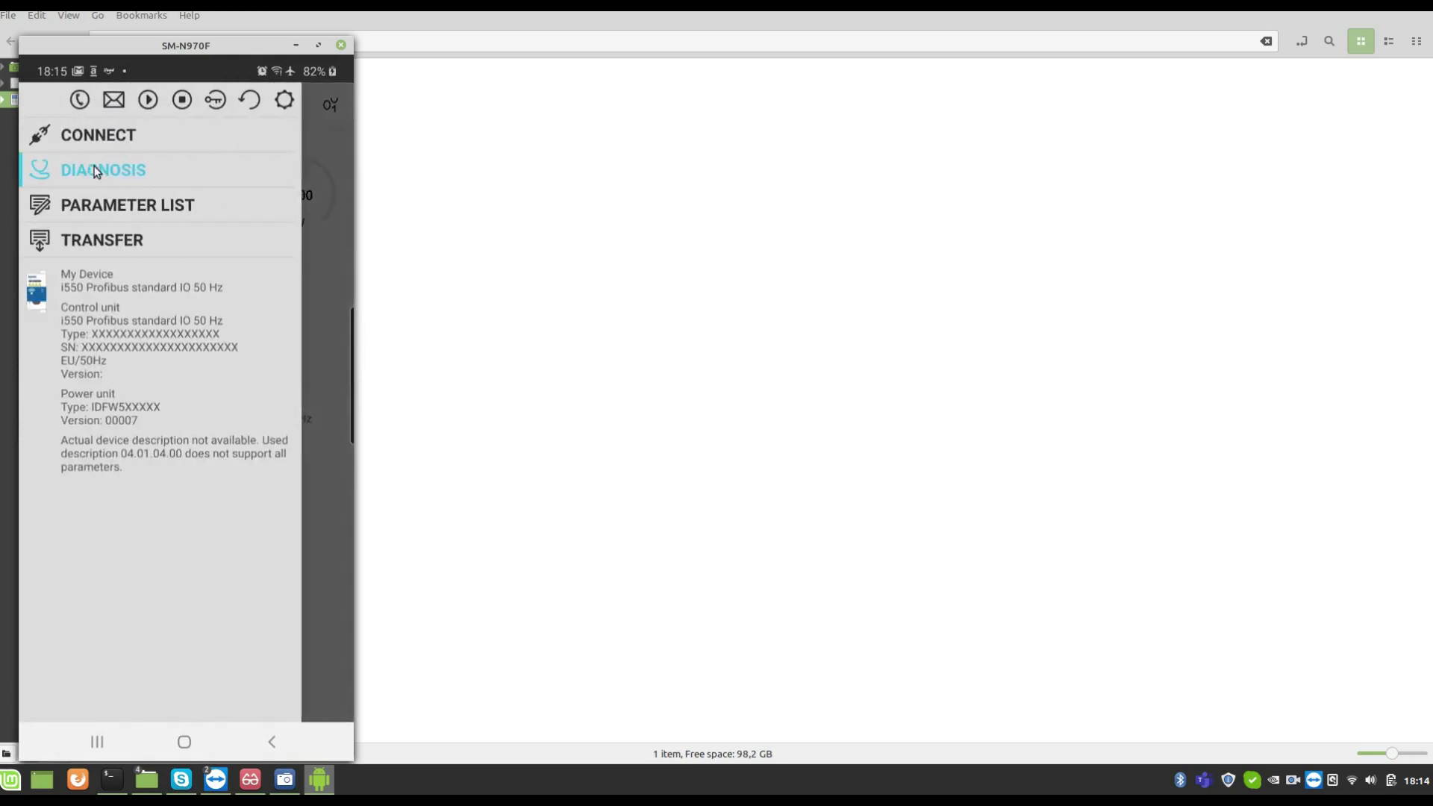
pyautogui.click(190, 206)
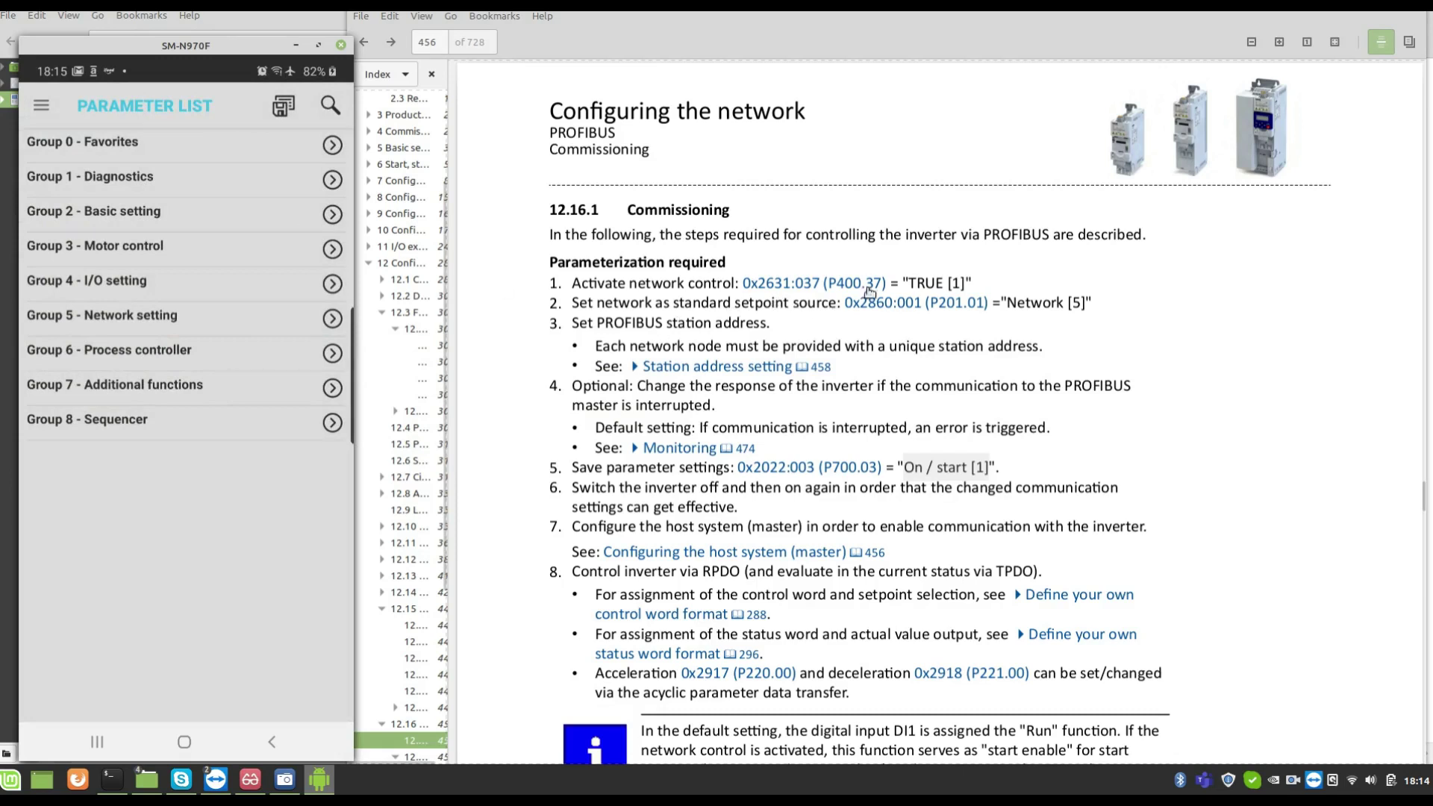
# Search 2631 and set 0x2631:037 Activate network control to Constant TRUE [1]
pyautogui.click(325, 102)
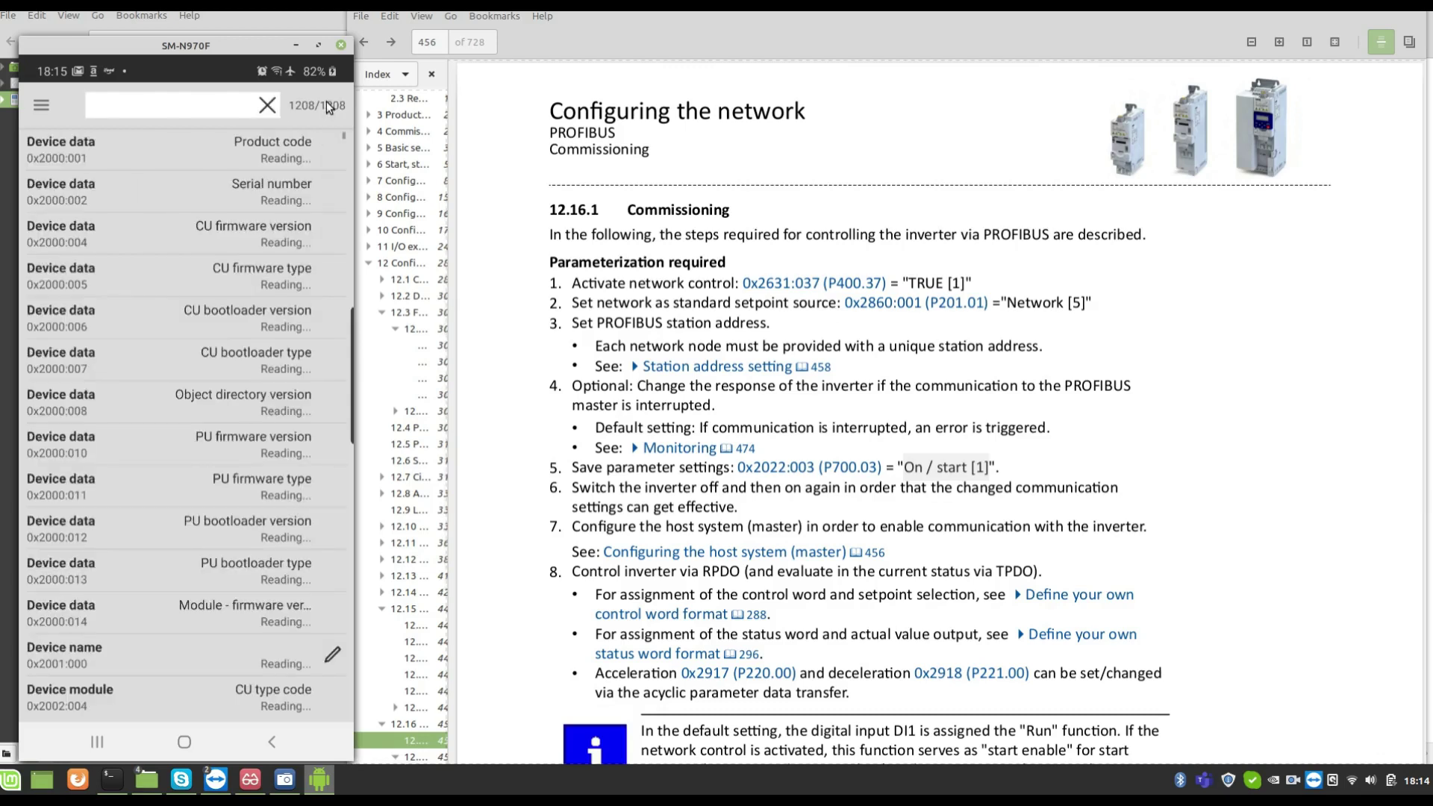
pyautogui.write('26')
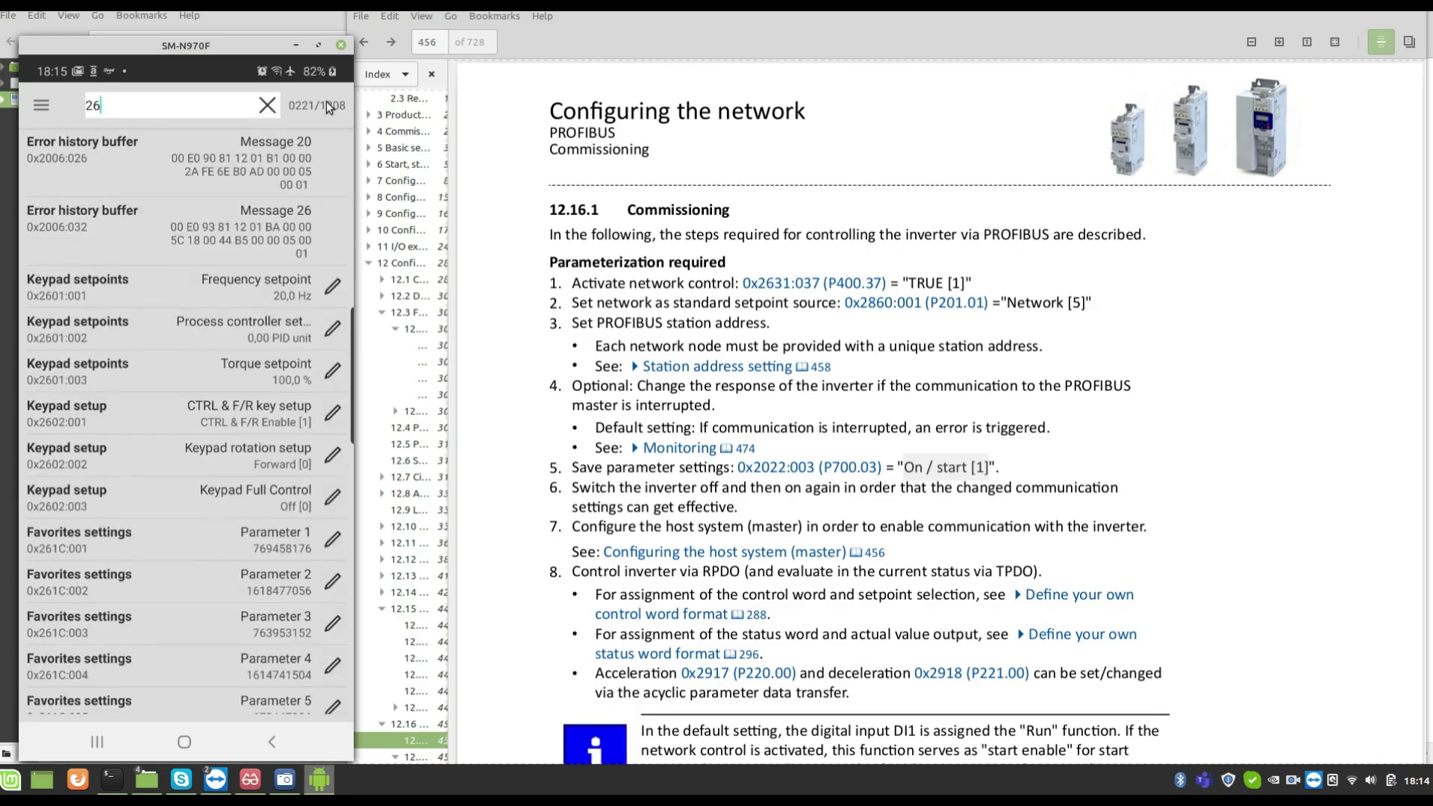
pyautogui.write('31')
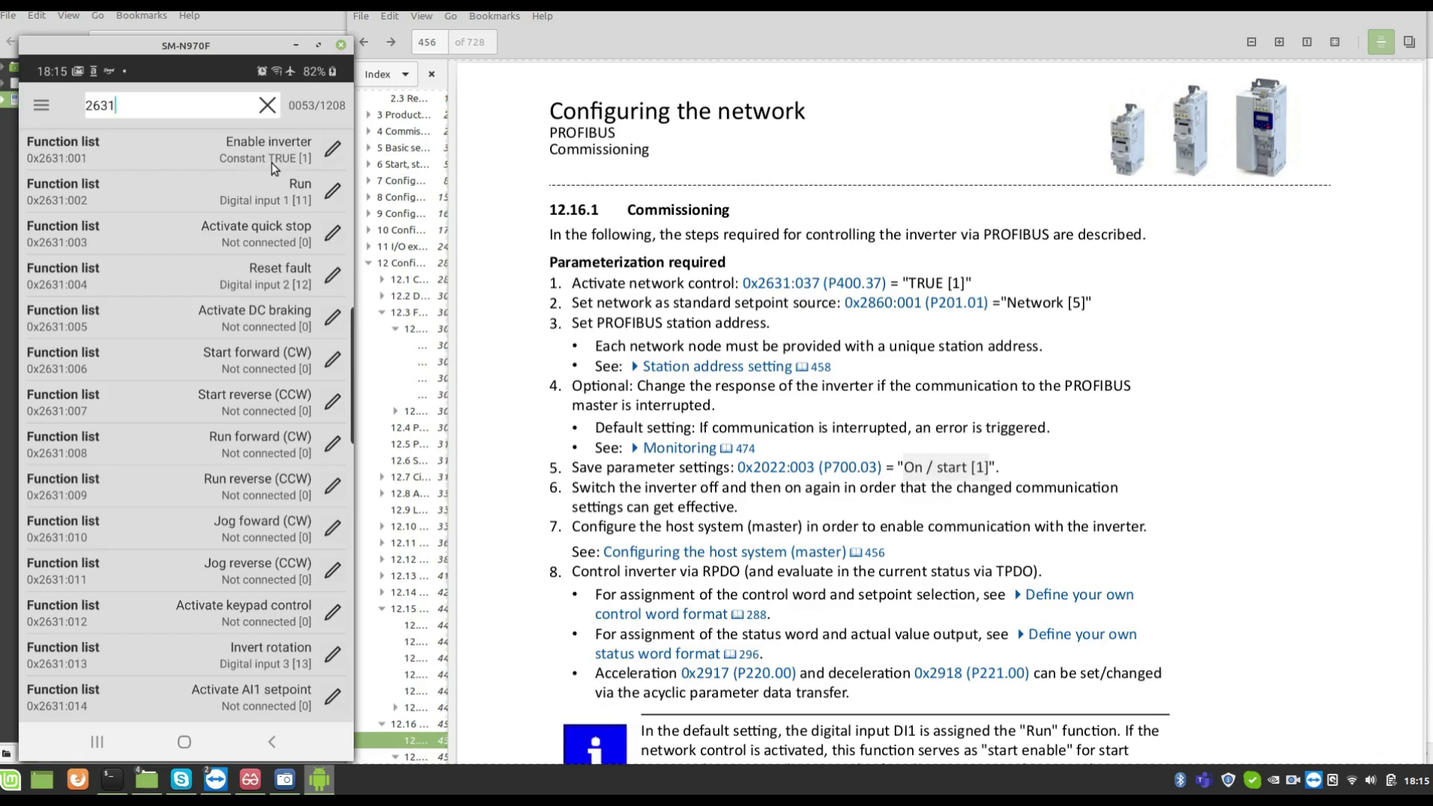
pyautogui.scroll(-5, 276, 369)
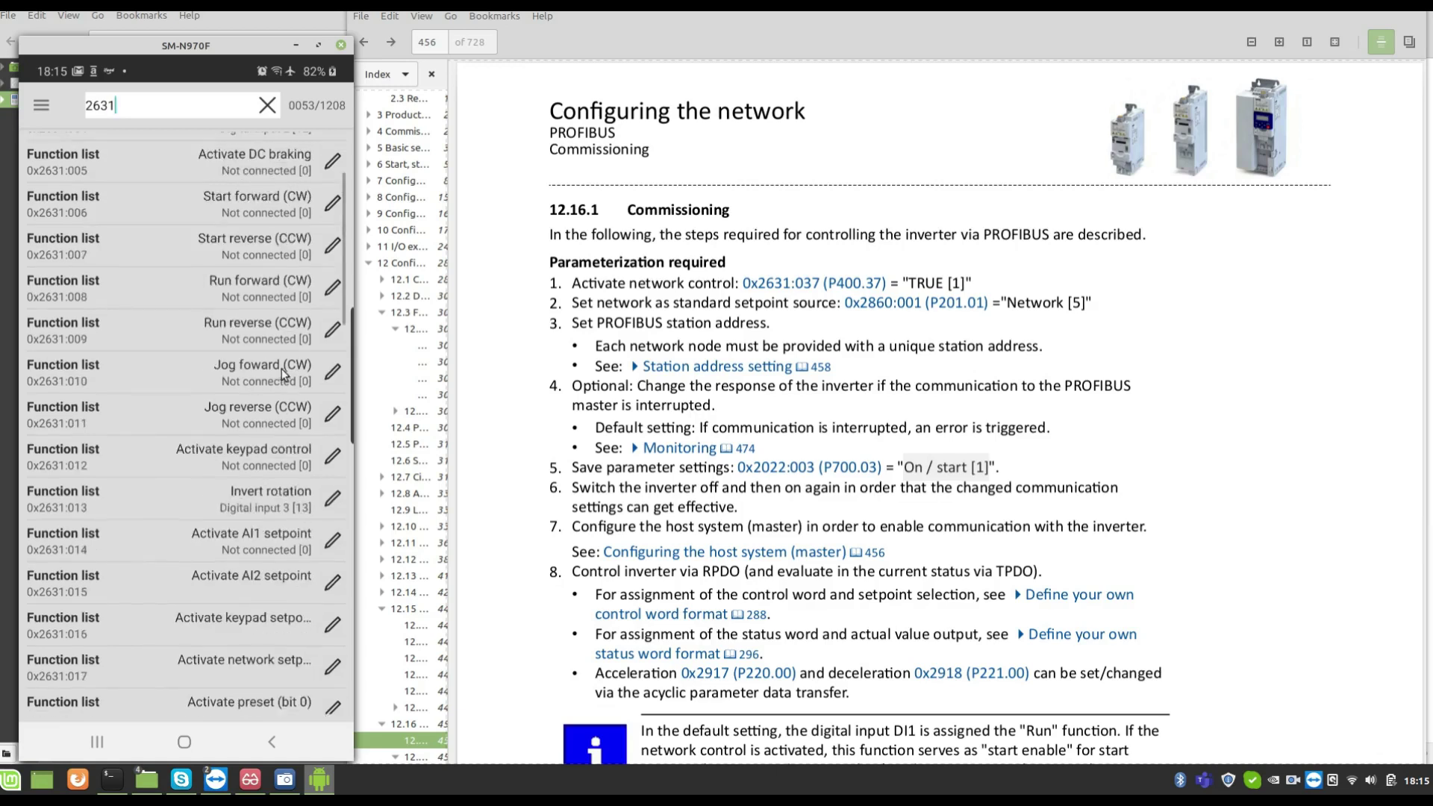
pyautogui.scroll(-8, 236, 397)
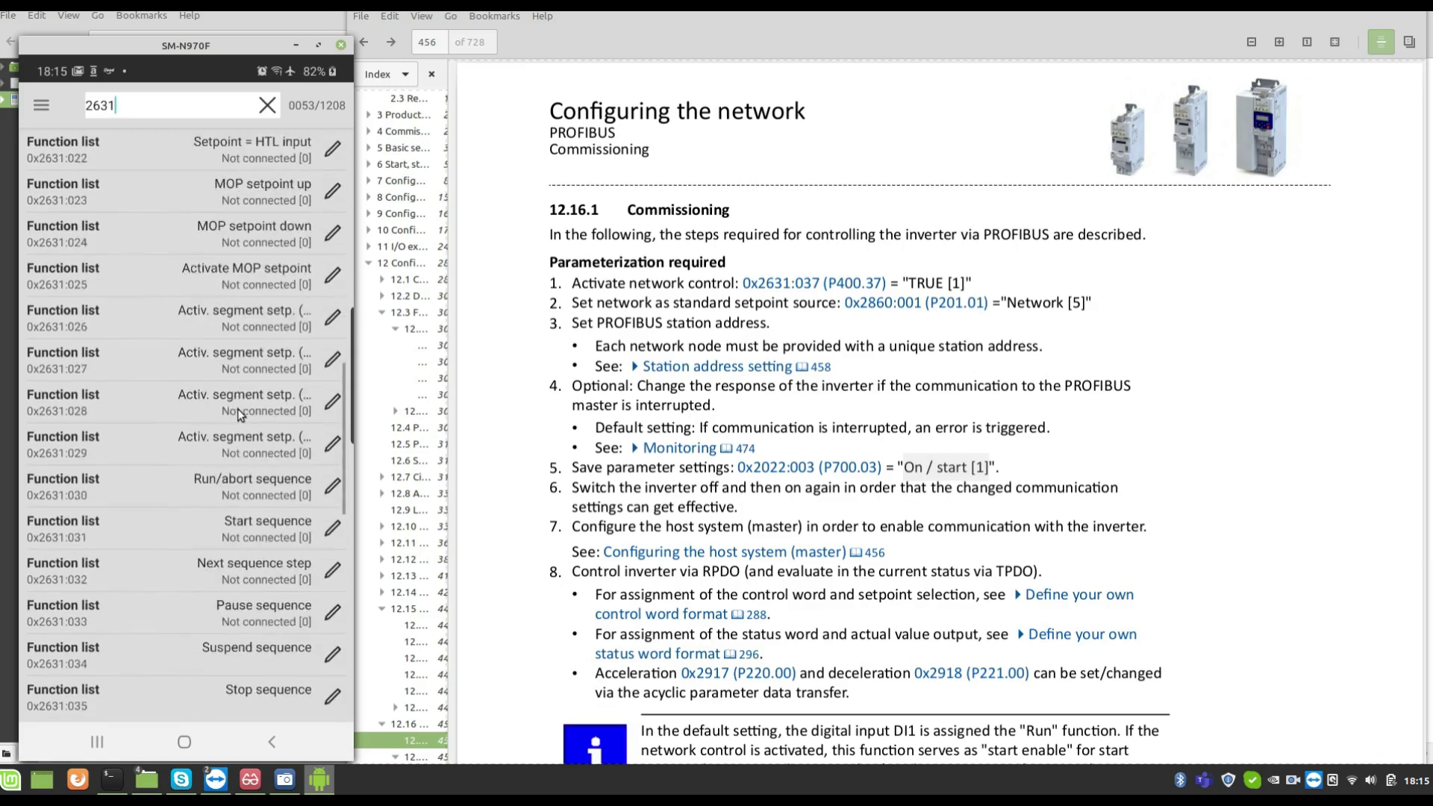
pyautogui.scroll(-1, 221, 439)
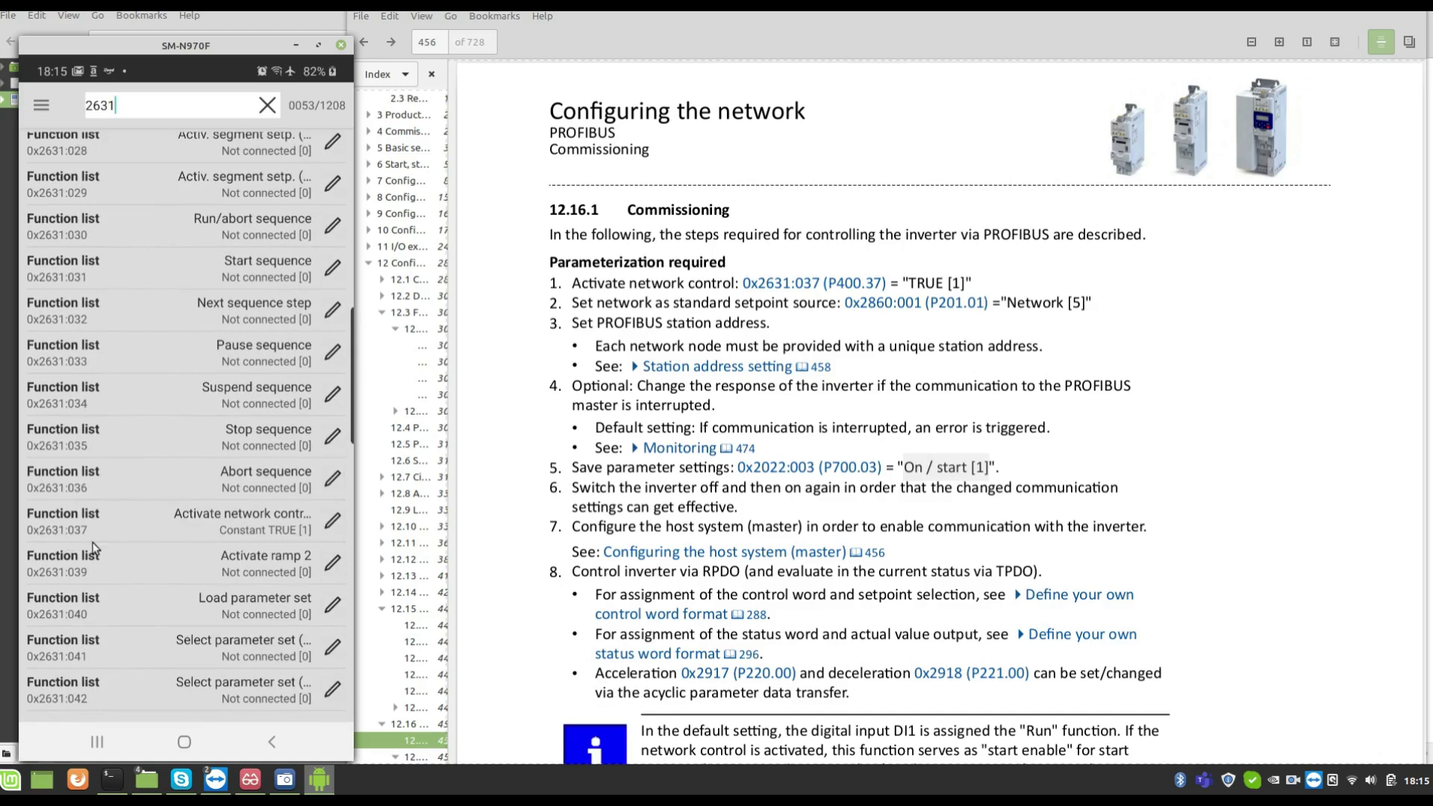
pyautogui.scroll(-2, 171, 450)
pyautogui.click(76, 369)
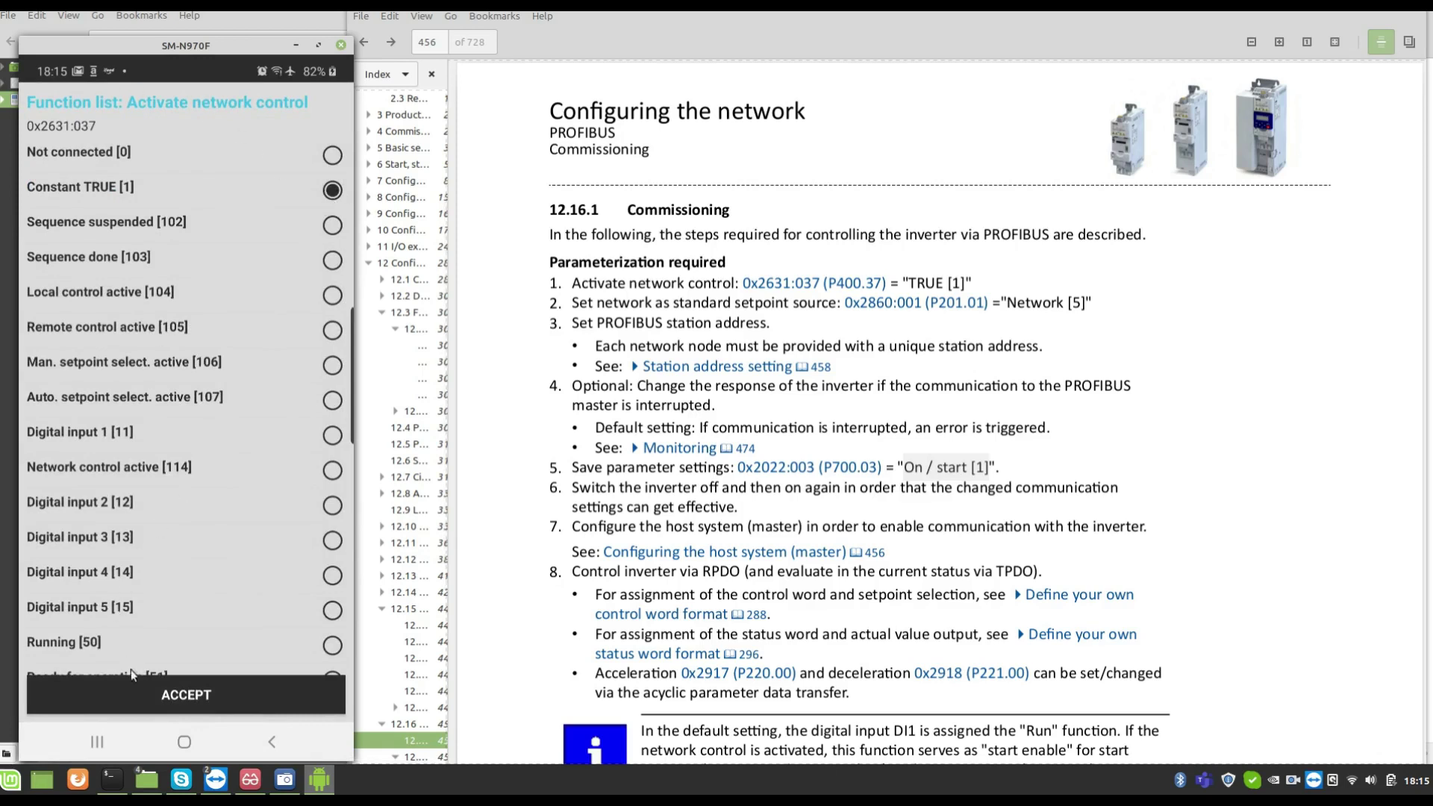
pyautogui.click(197, 706)
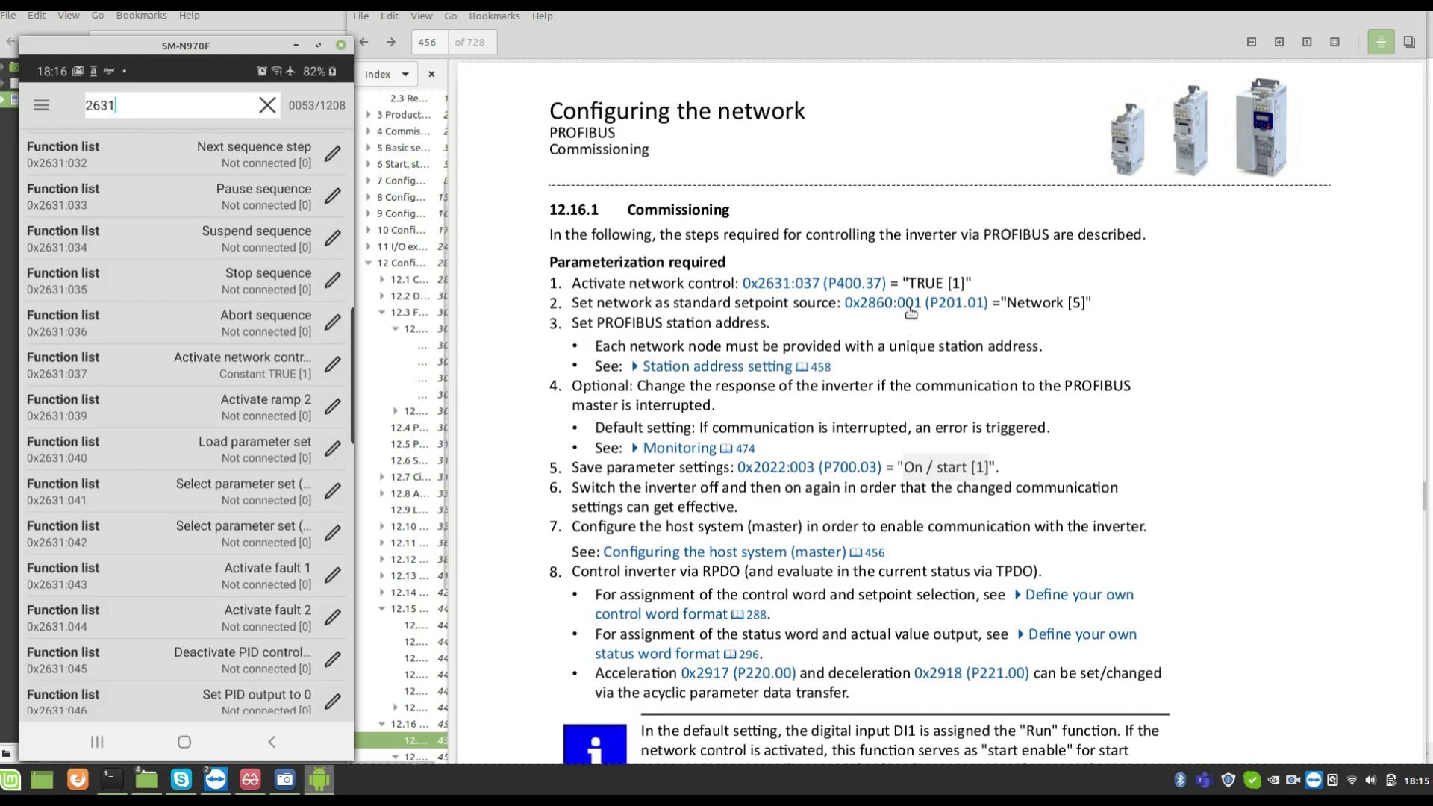
# Search 2860 and set Frequency control setpoint source 0x2860:001 to Network [5]
pyautogui.press('BackSpace')
pyautogui.press('BackSpace')
pyautogui.press('BackSpace')
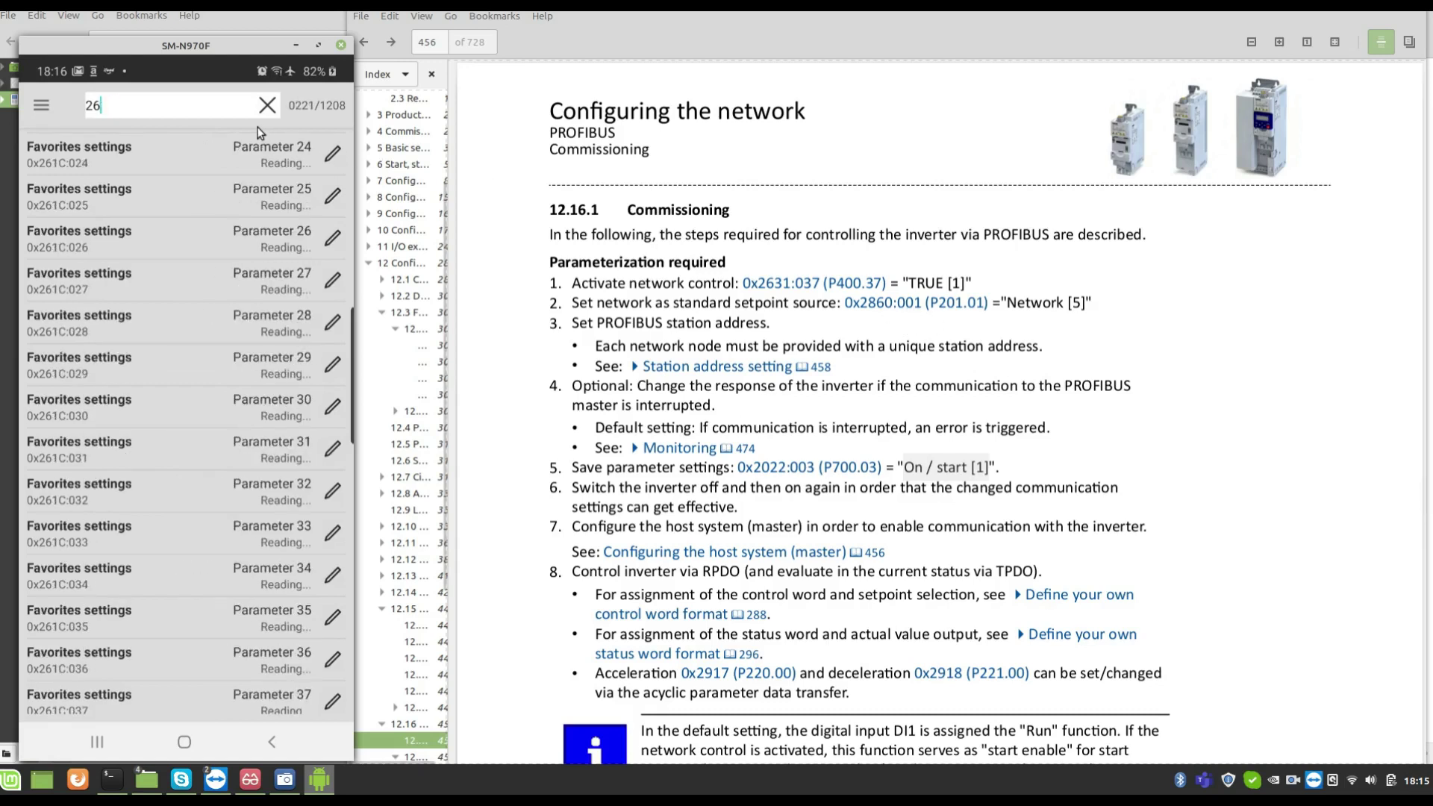
pyautogui.write('860')
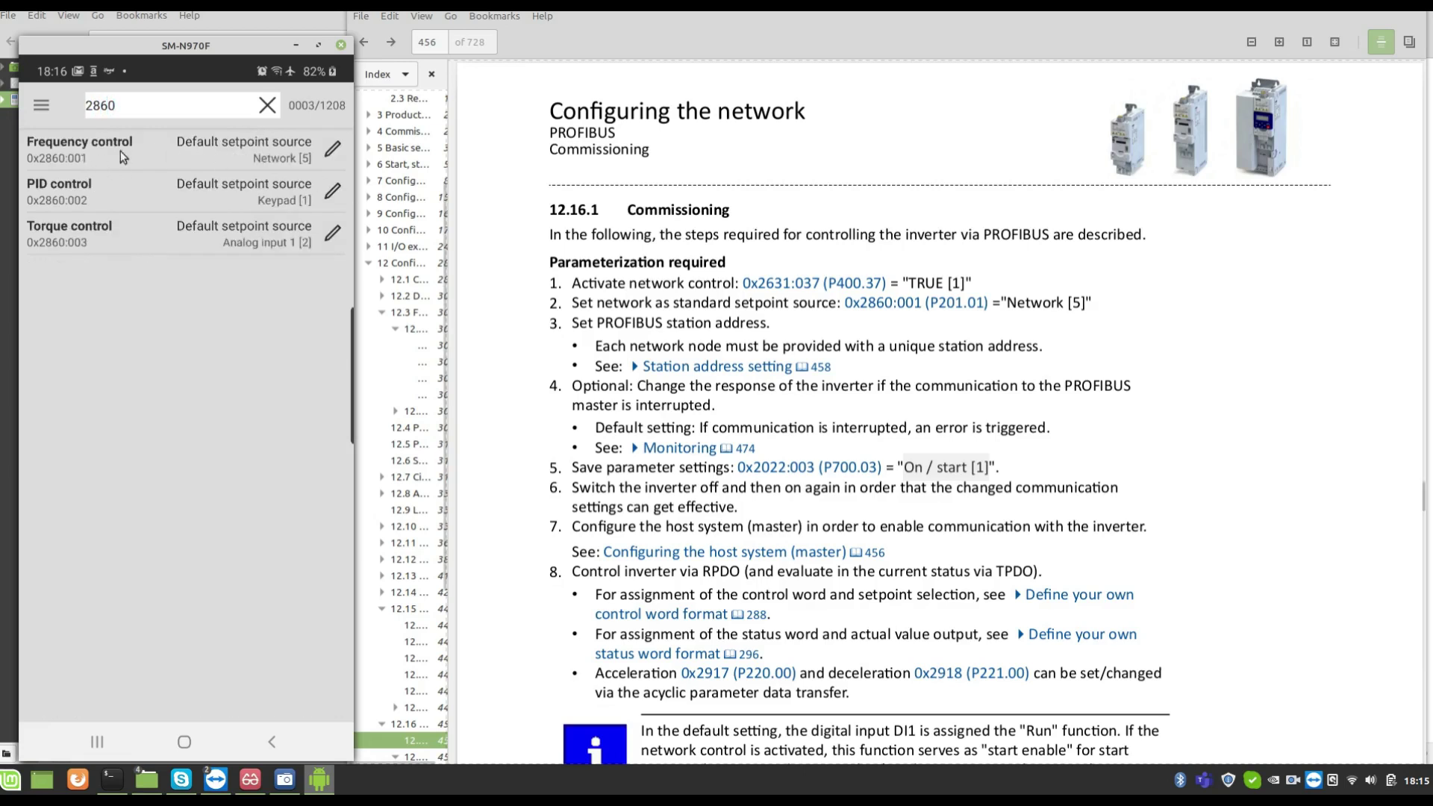
pyautogui.click(289, 155)
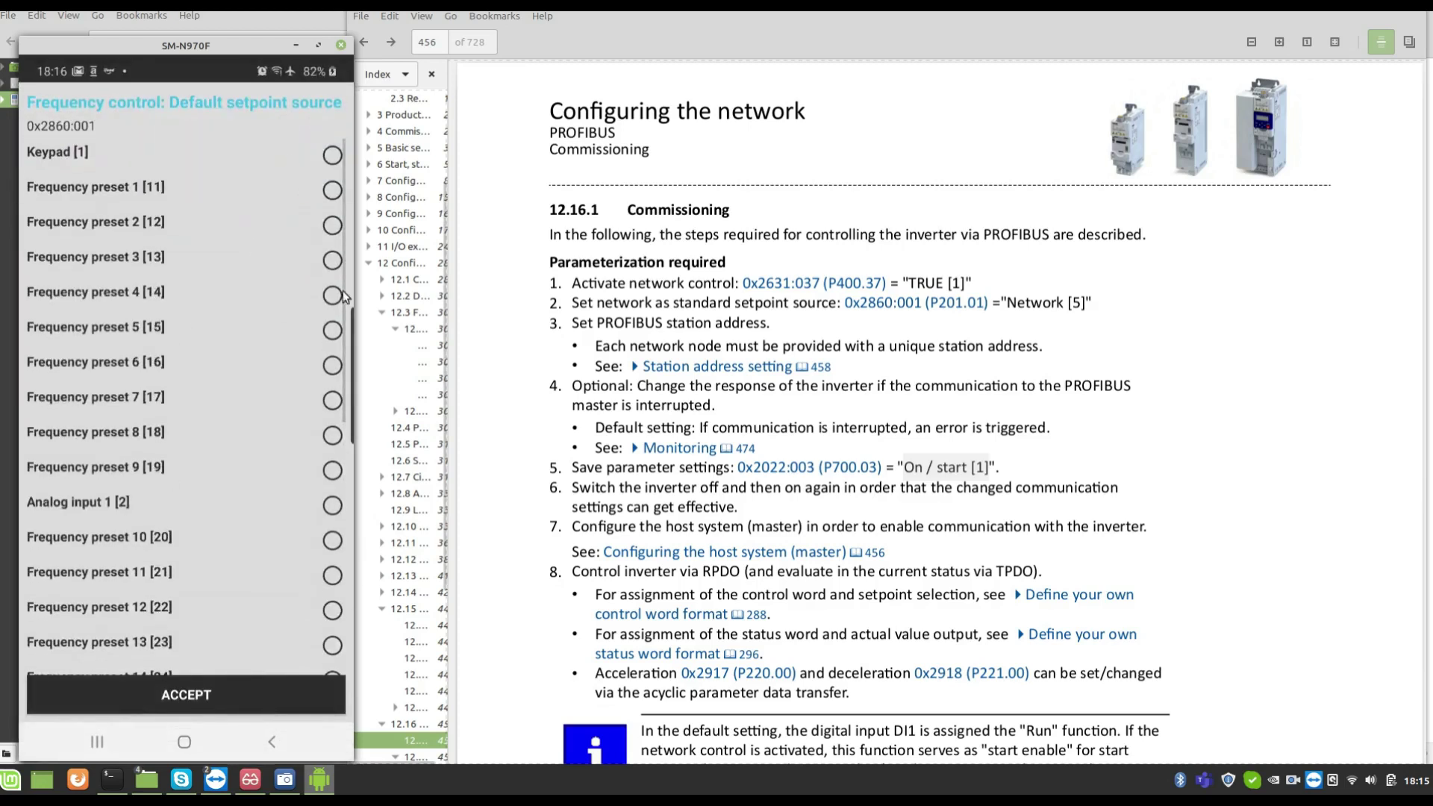
pyautogui.scroll(-5, 235, 289)
pyautogui.scroll(-2, 224, 344)
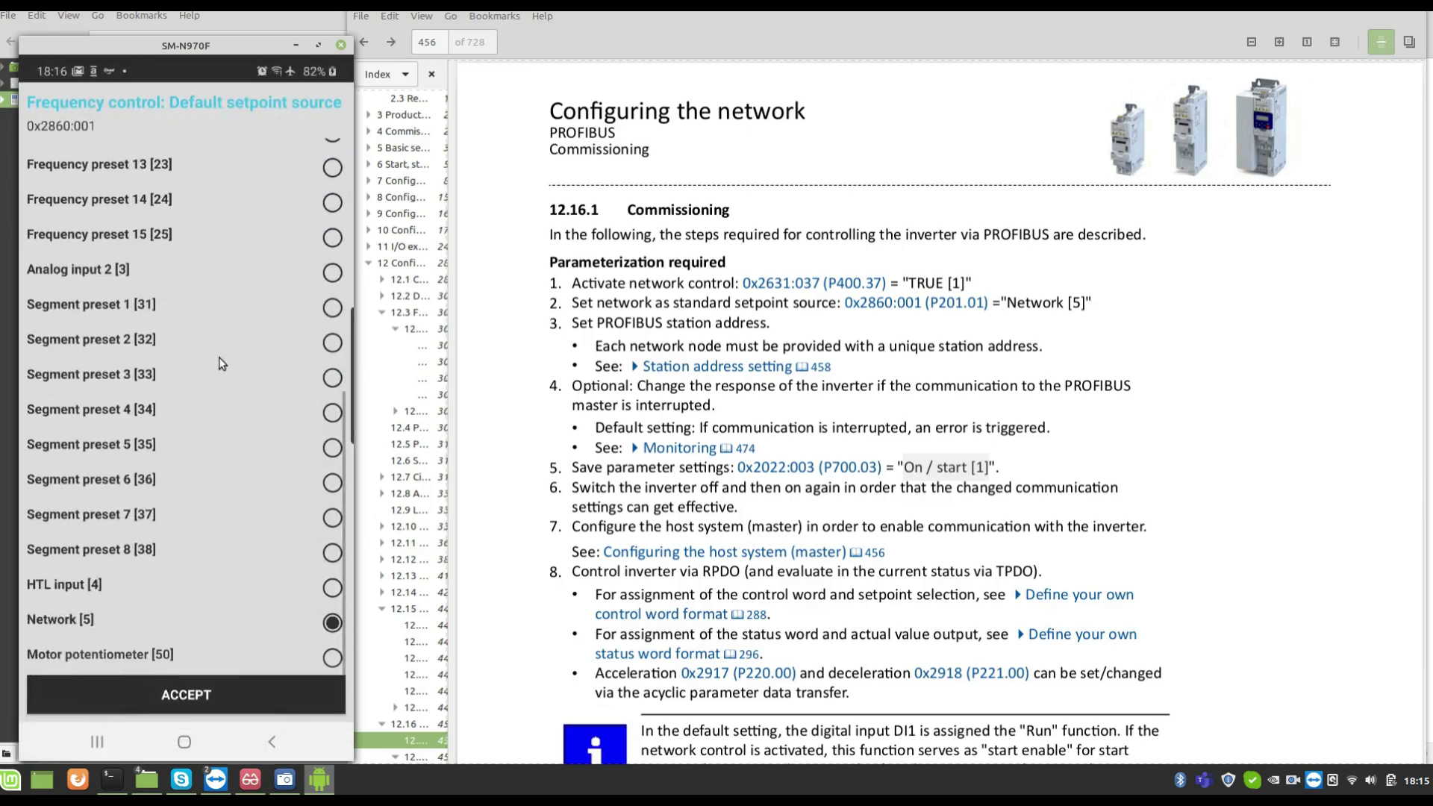
pyautogui.click(160, 694)
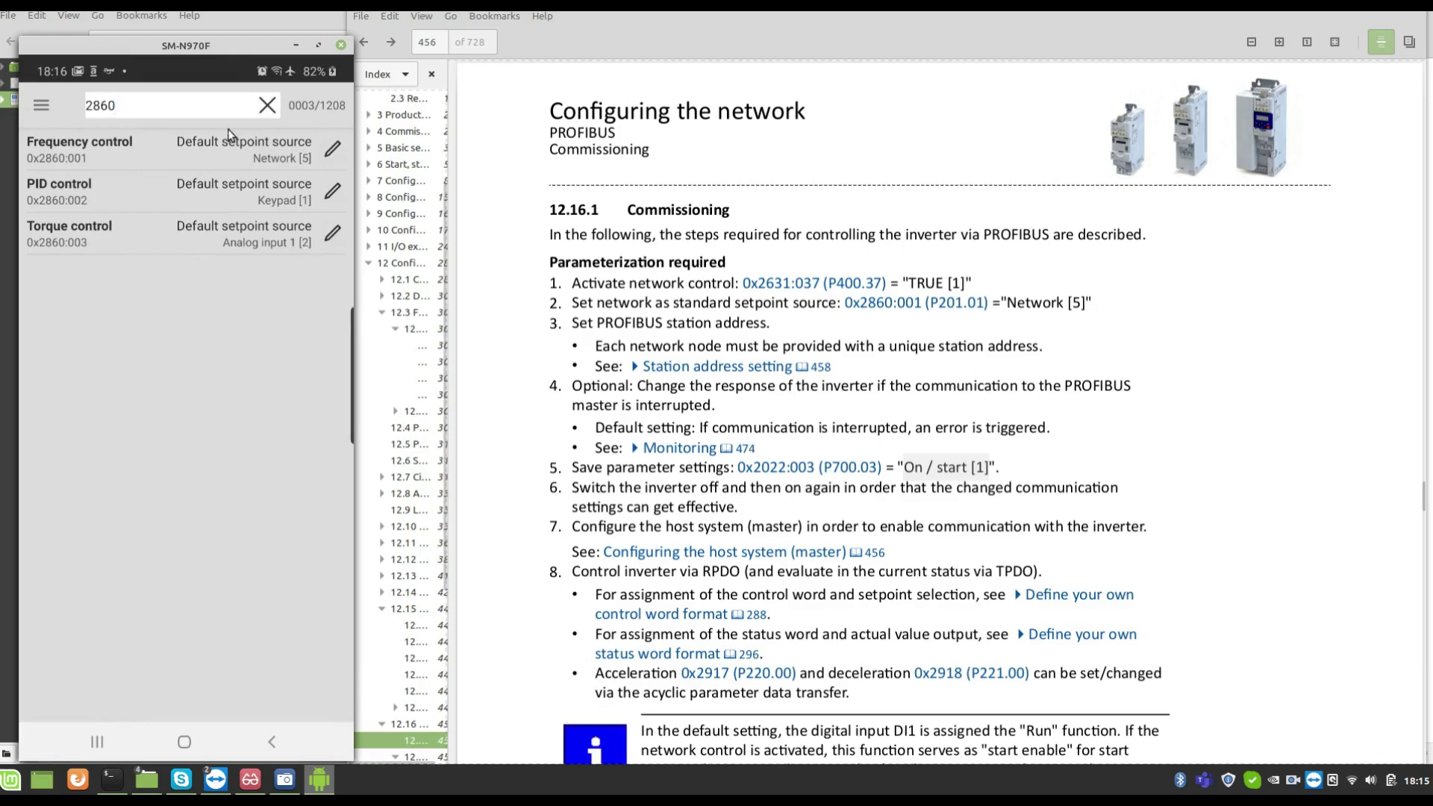
# Search 2022 and trigger Save user data 0x2022:003 with On / start [1]
pyautogui.click(119, 106)
pyautogui.press('BackSpace')
pyautogui.press('BackSpace')
pyautogui.press('BackSpace')
pyautogui.press('BackSpace')
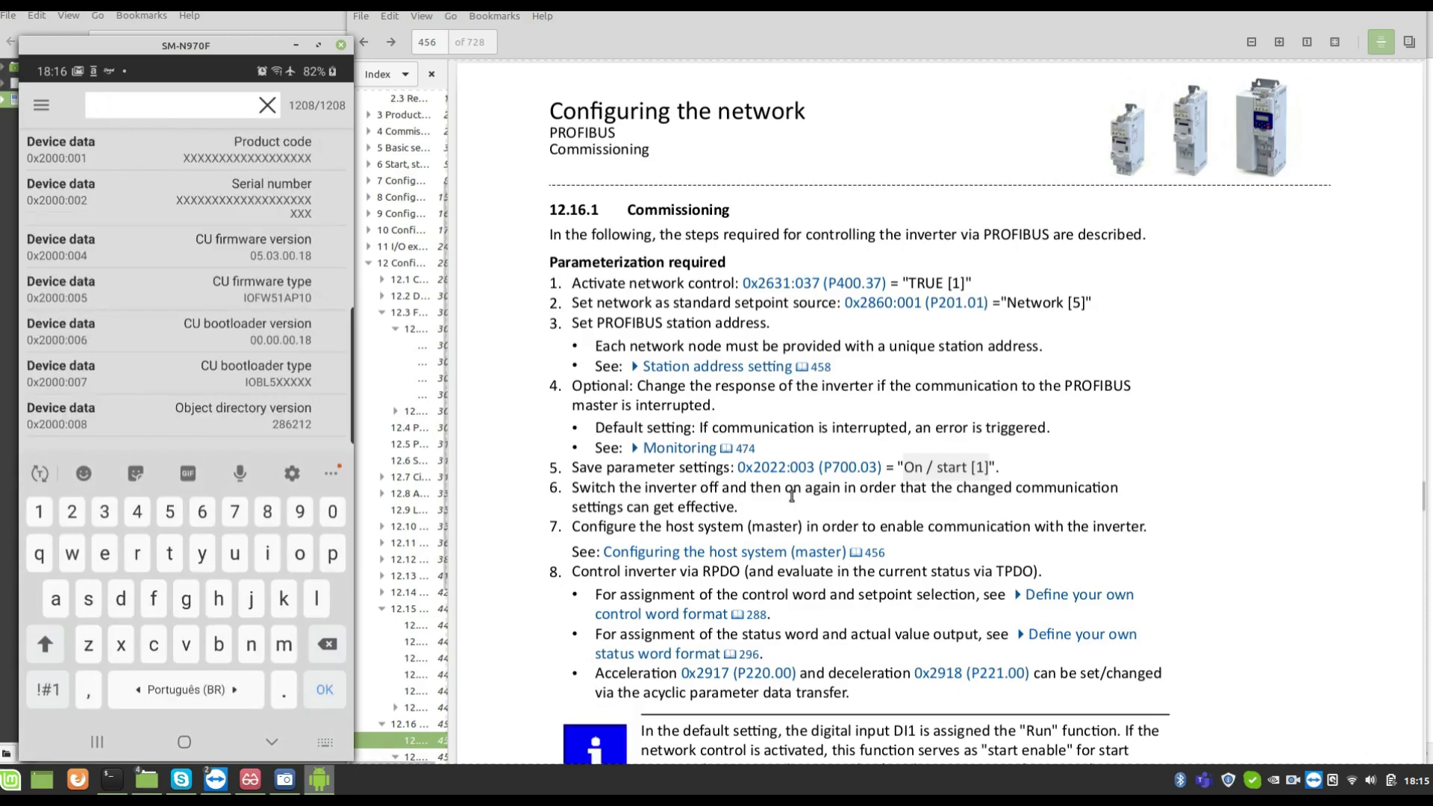
pyautogui.write('2022')
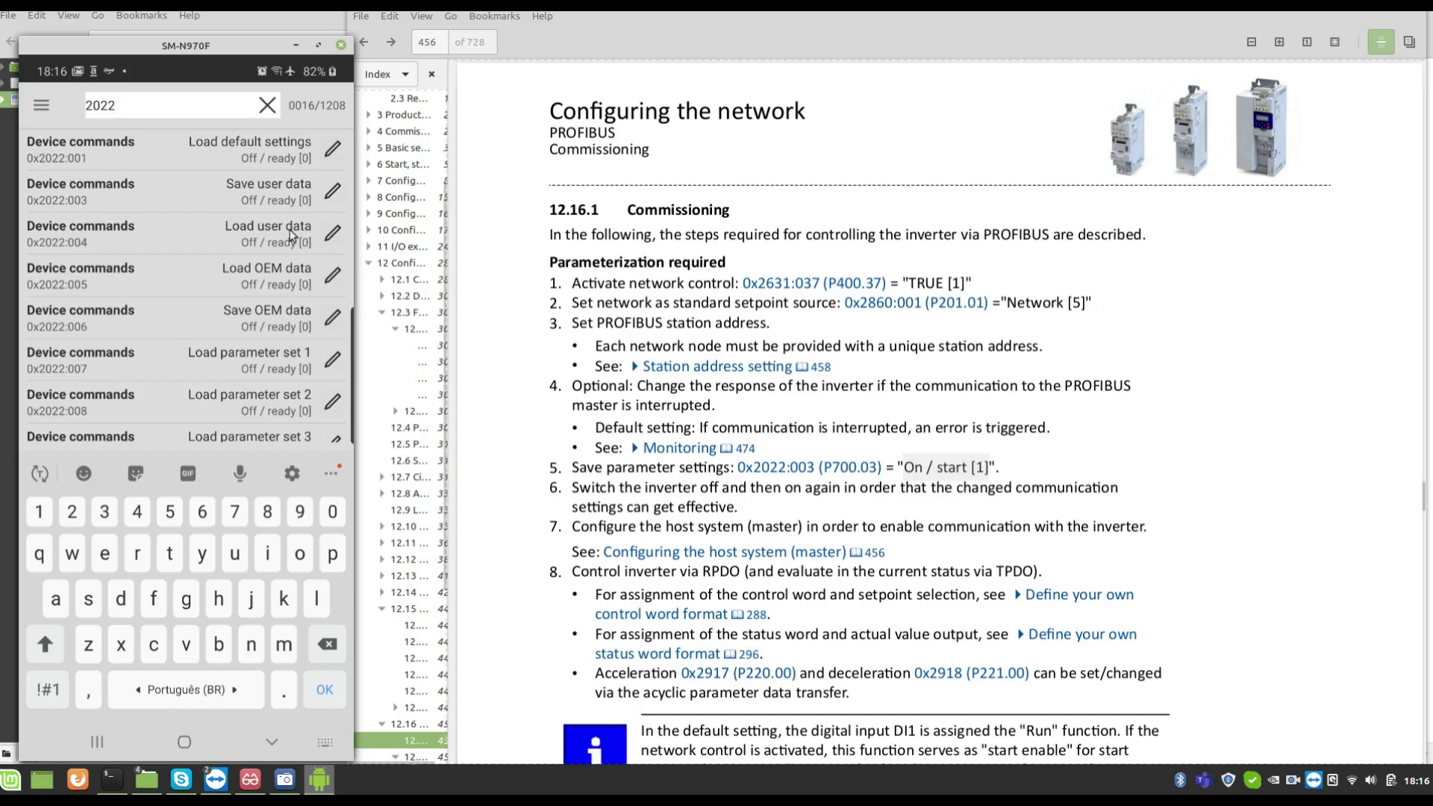
pyautogui.click(163, 189)
pyautogui.click(332, 191)
pyautogui.click(185, 700)
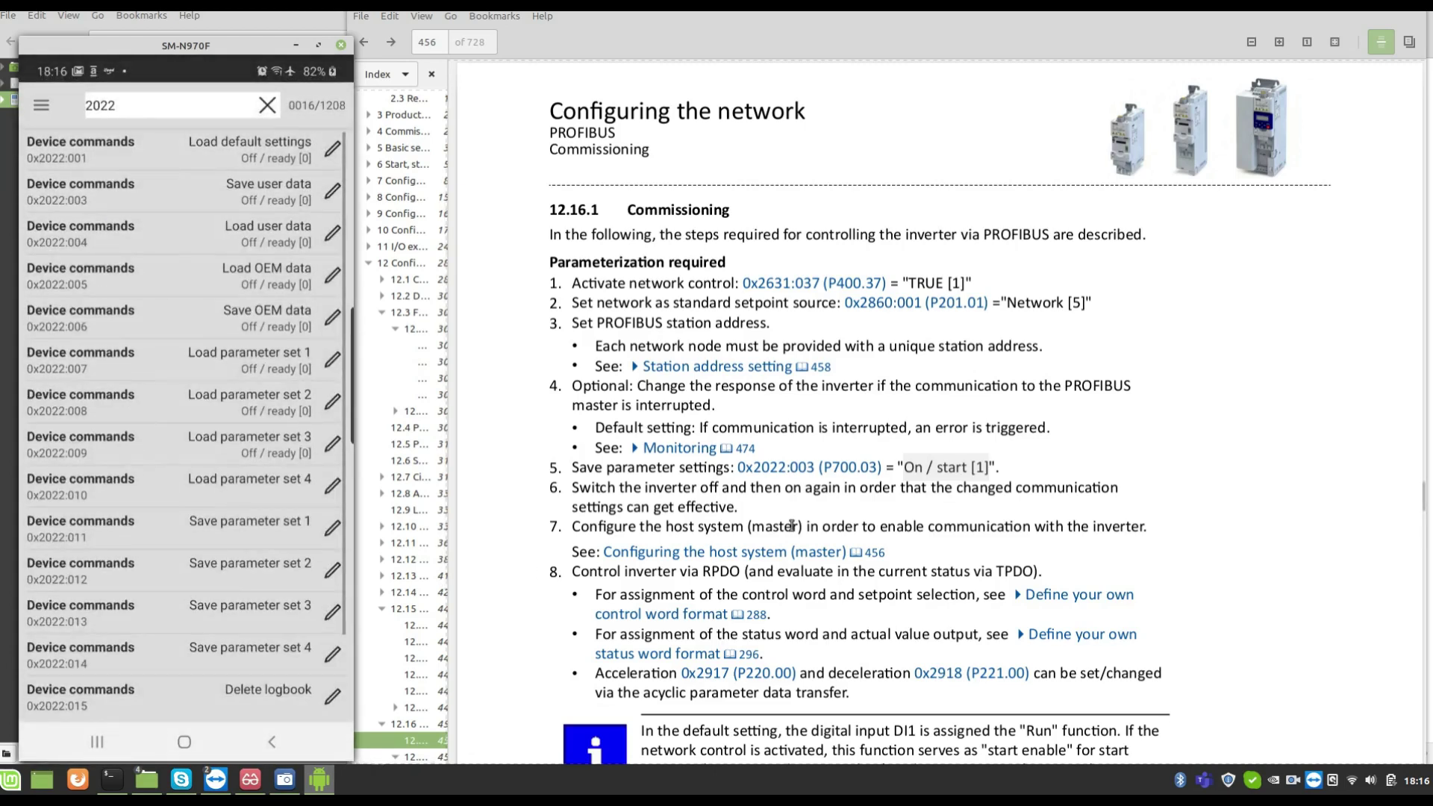
pyautogui.scroll(-20, 818, 509)
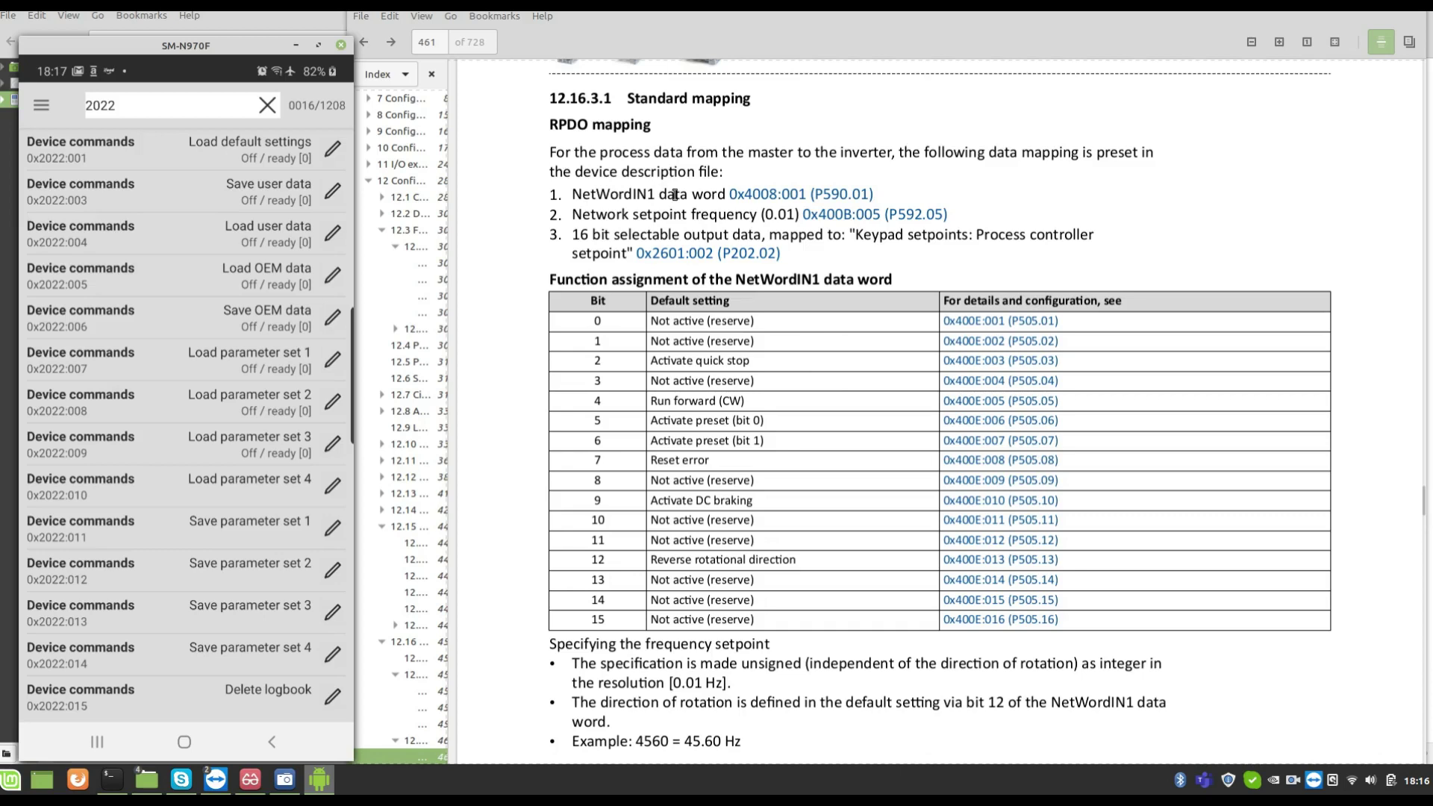
pyautogui.moveTo(657, 196); pyautogui.dragTo(569, 195)
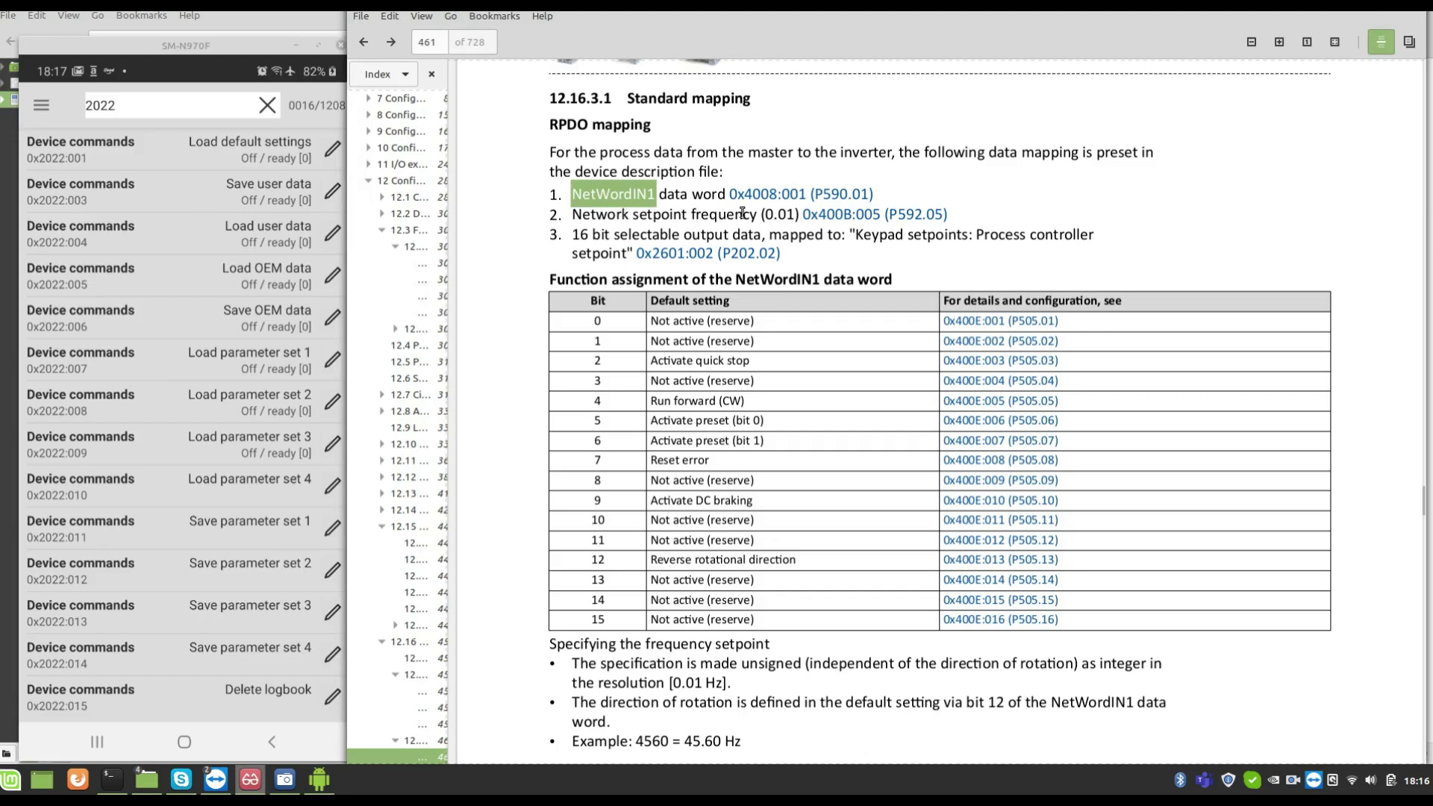
pyautogui.click(706, 197)
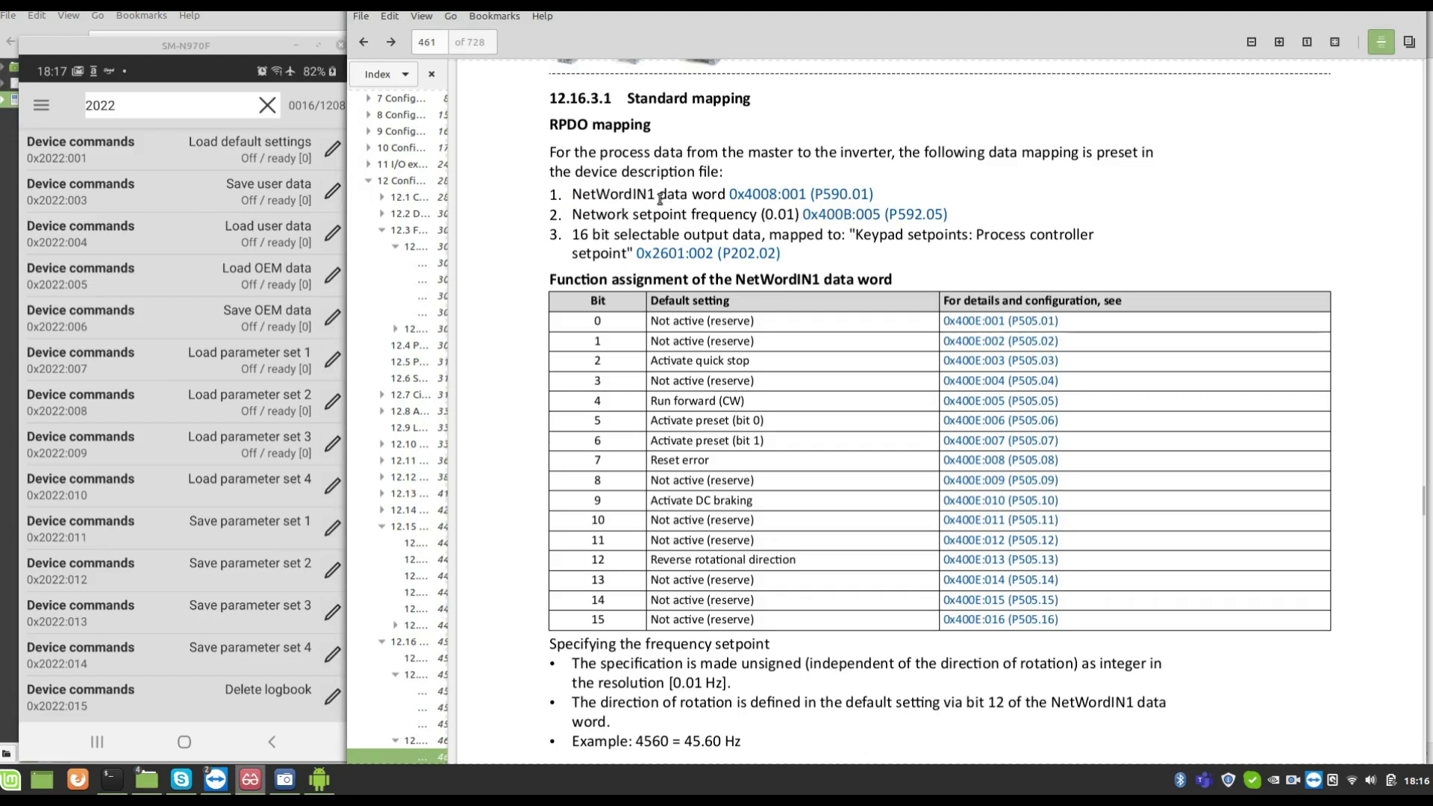
pyautogui.moveTo(661, 194); pyautogui.dragTo(624, 194)
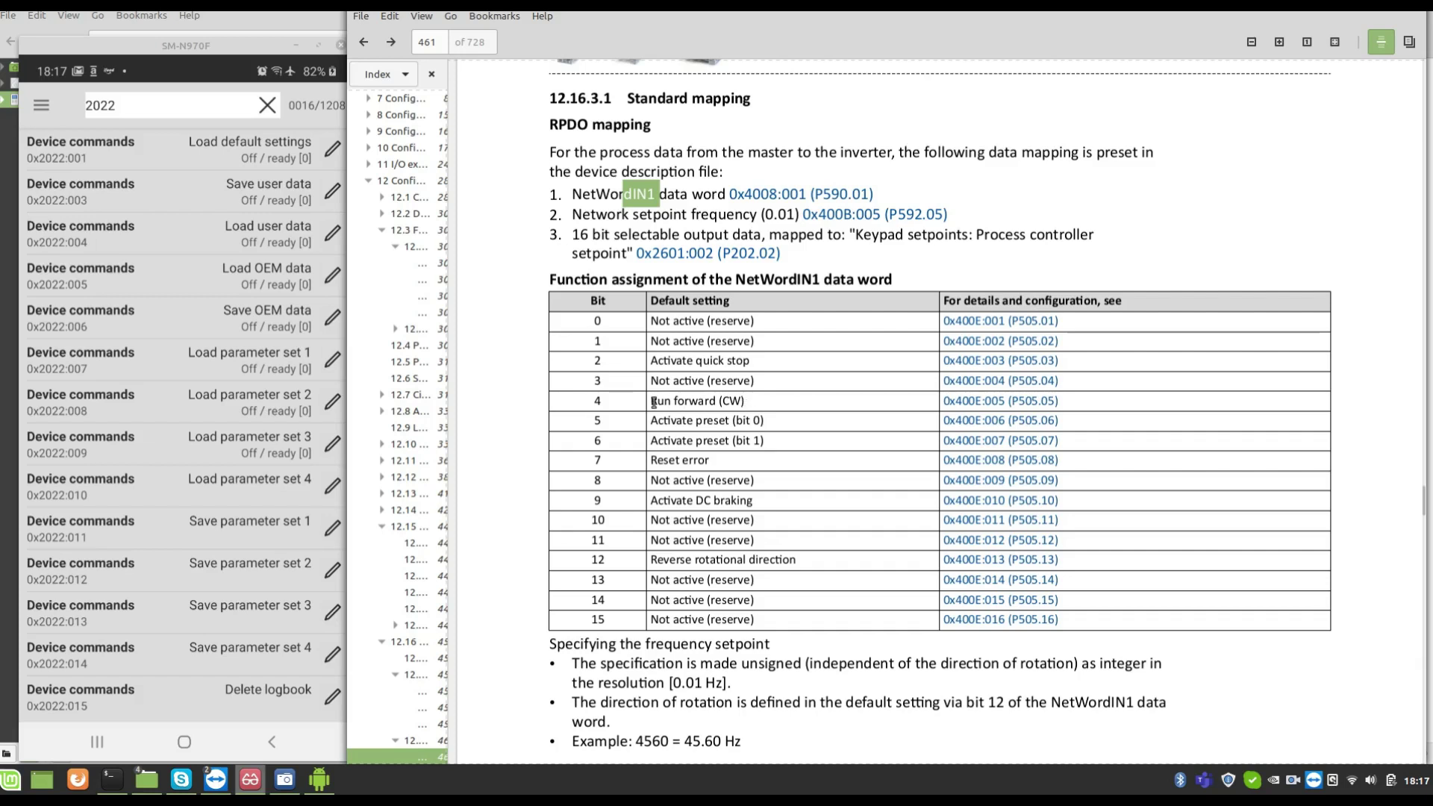
pyautogui.moveTo(742, 399); pyautogui.dragTo(594, 403)
pyautogui.click(756, 406)
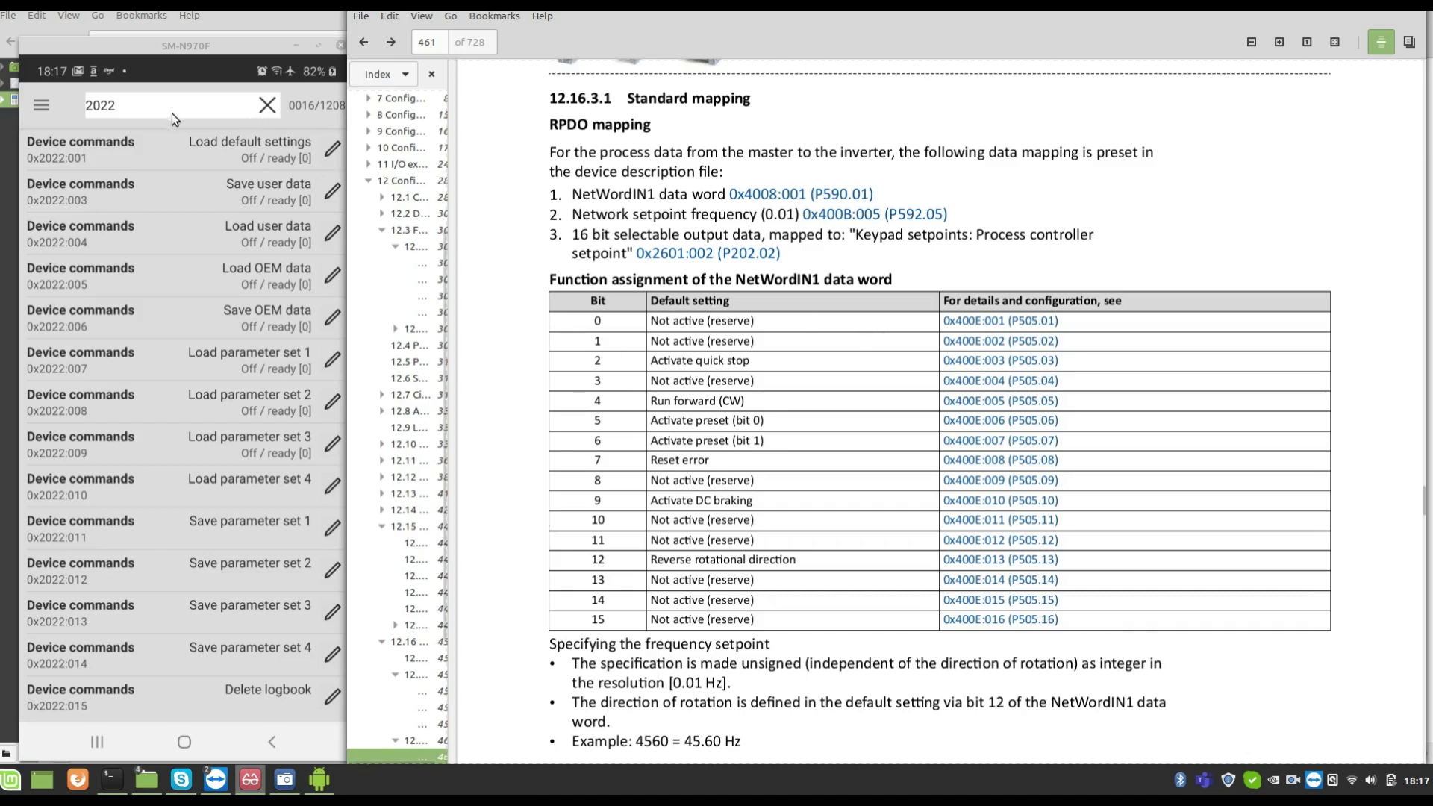
# Search parameters for 400e to review the NetWordIN1 bit functions against the manual
pyautogui.click(151, 105)
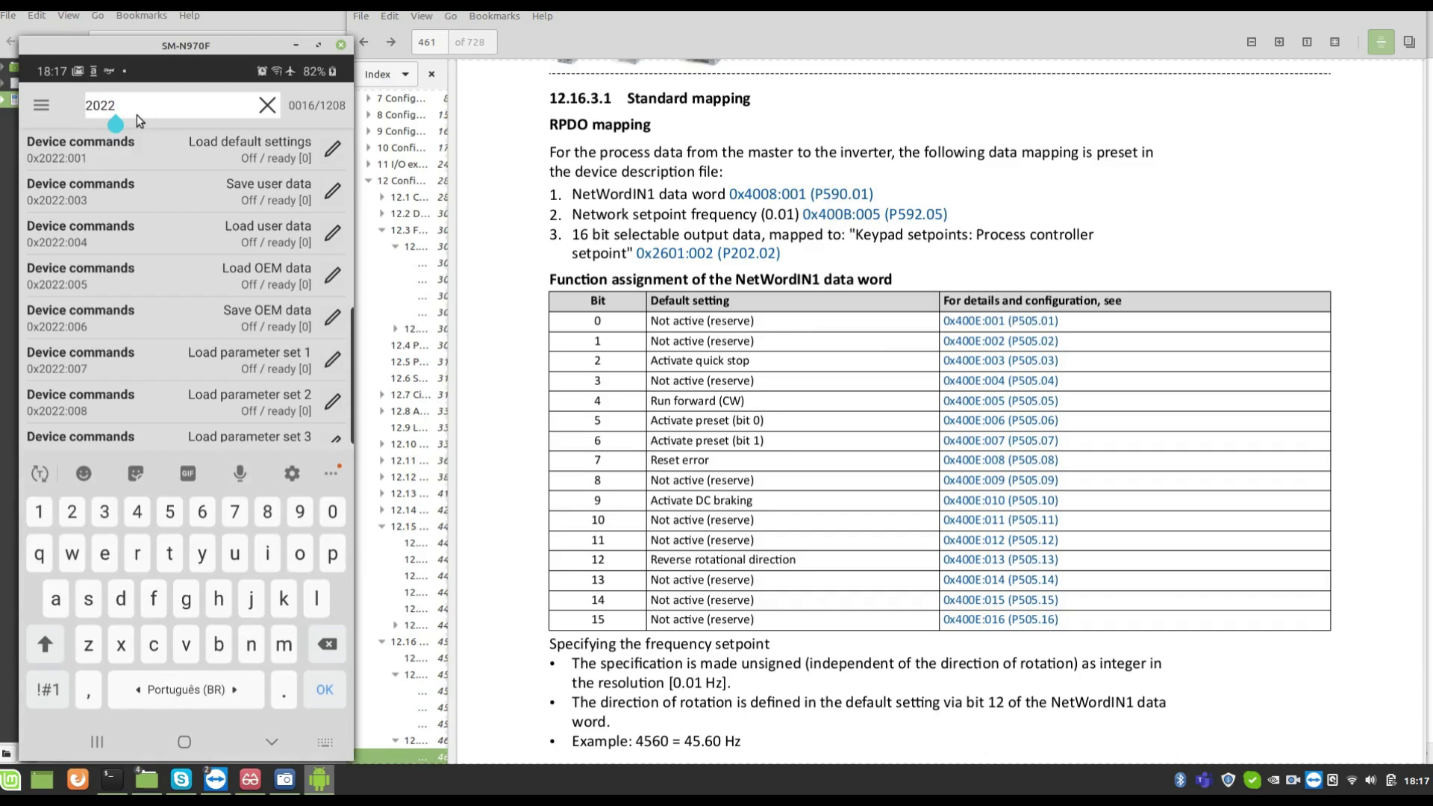
pyautogui.press('BackSpace')
pyautogui.press('BackSpace')
pyautogui.press('BackSpace')
pyautogui.press('BackSpace')
pyautogui.write('400e')
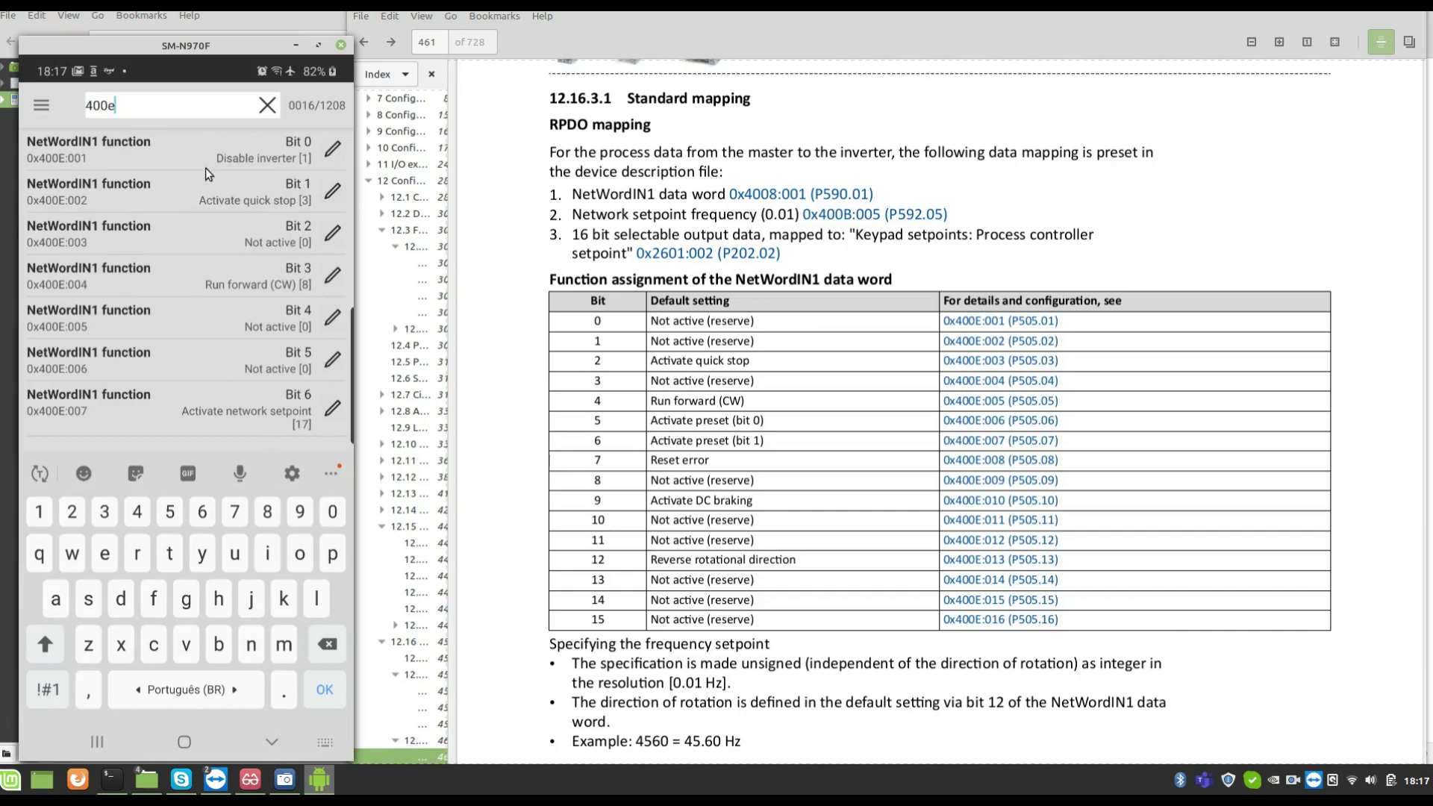
pyautogui.click(255, 741)
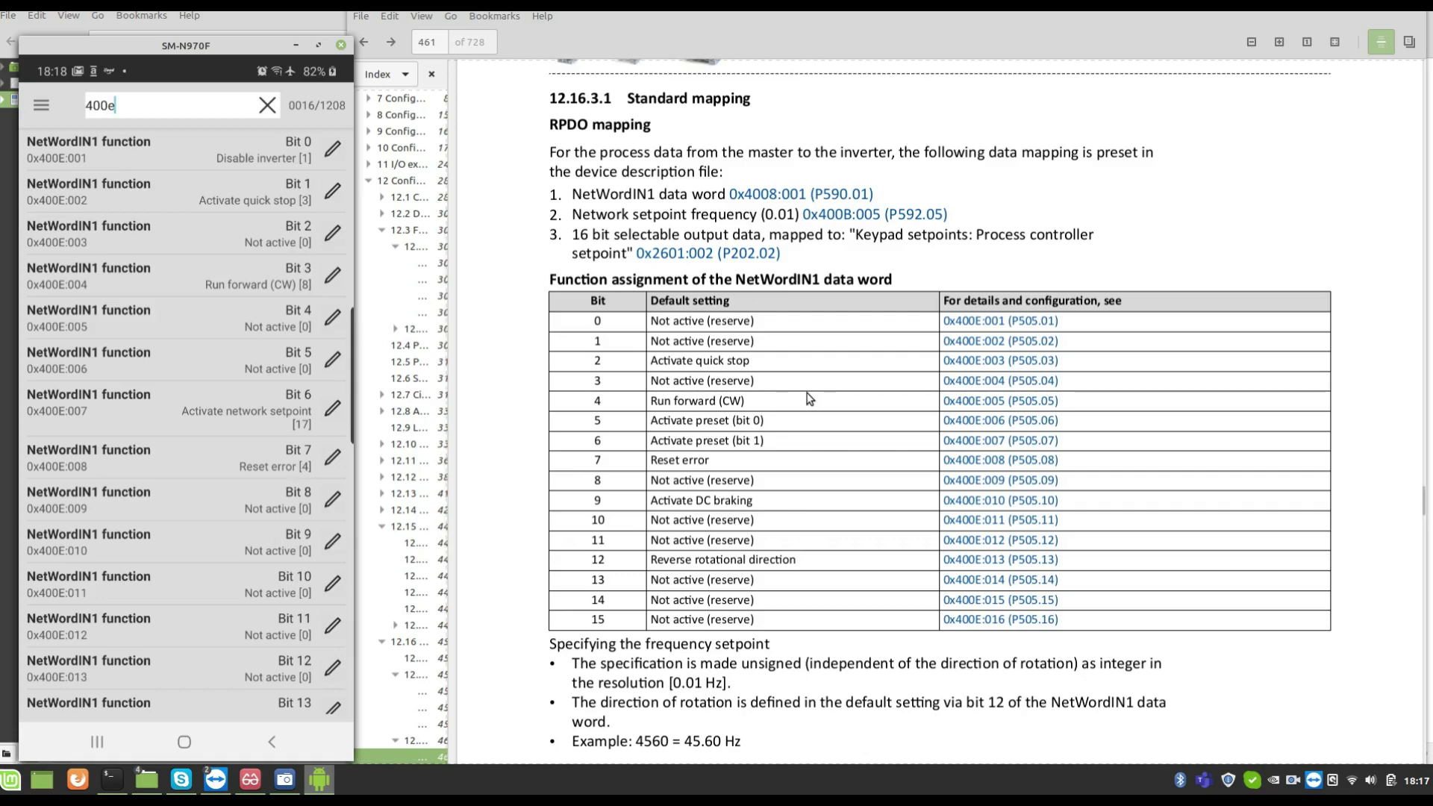
pyautogui.click(811, 469)
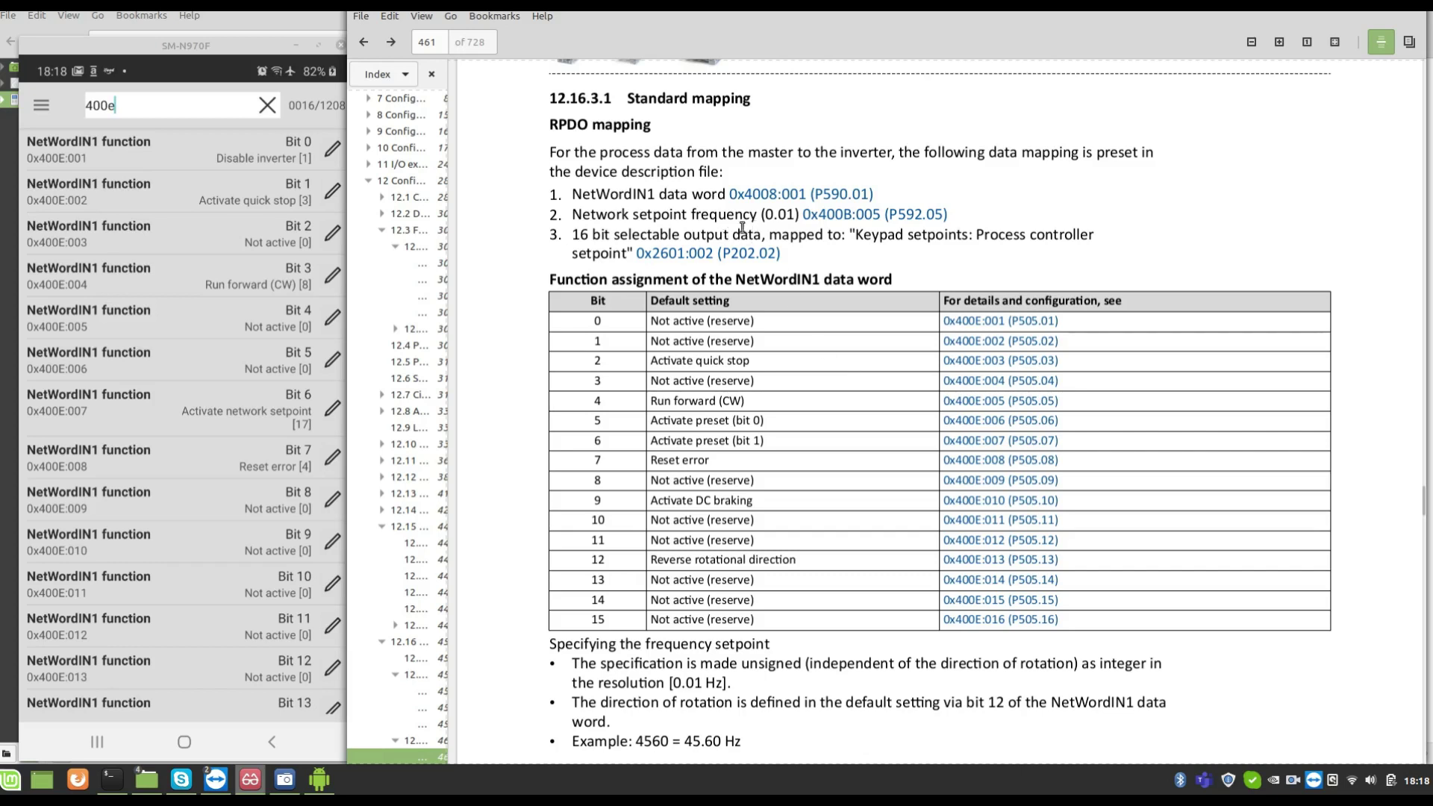
# Close the search and show the DIAGNOSIS dashboard reading Ready to switch on
pyautogui.click(266, 108)
pyautogui.click(33, 103)
pyautogui.click(92, 173)
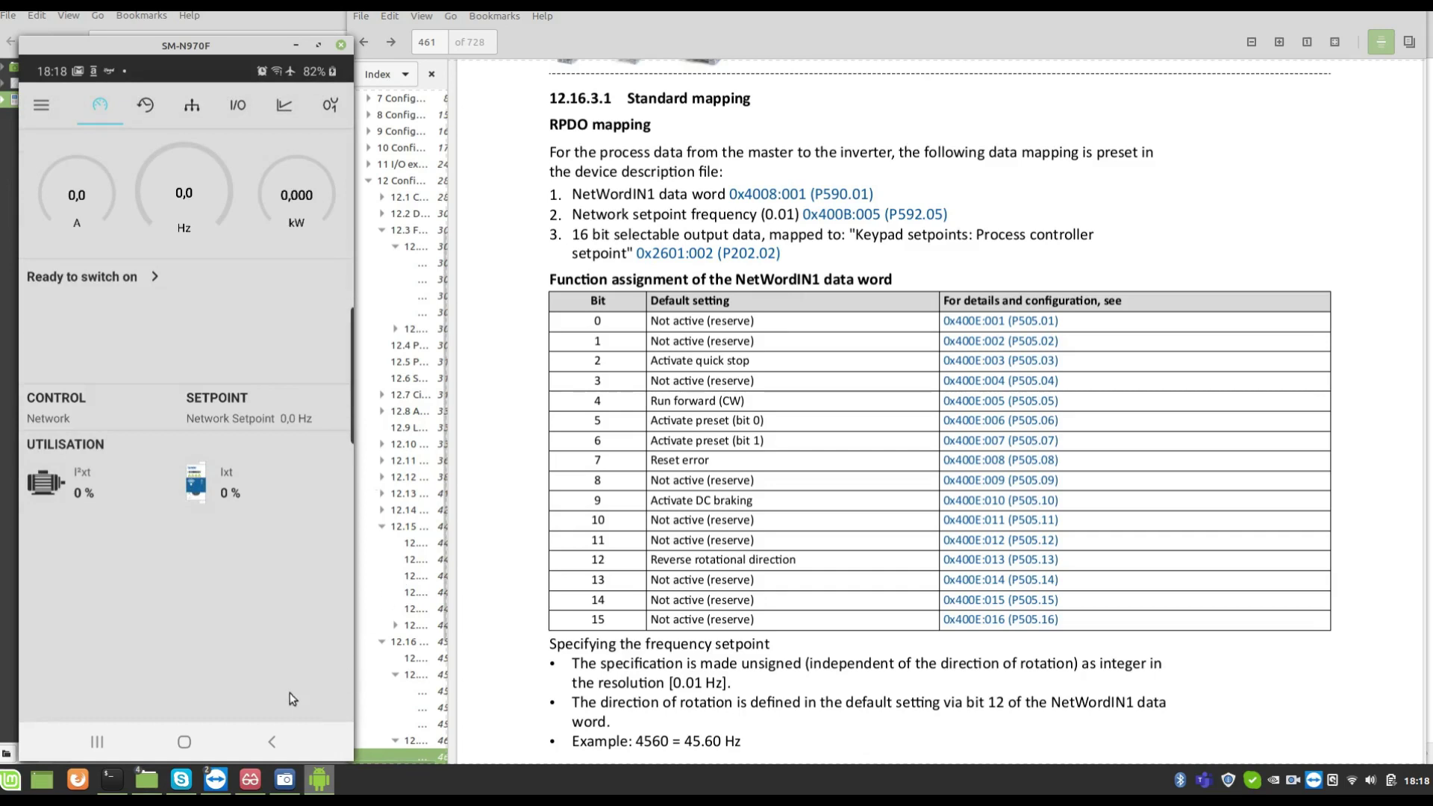
# Dismiss the connection-aborted warning in STEP 7 and put VAT_1 back online with monitoring
pyautogui.moveTo(216, 779)
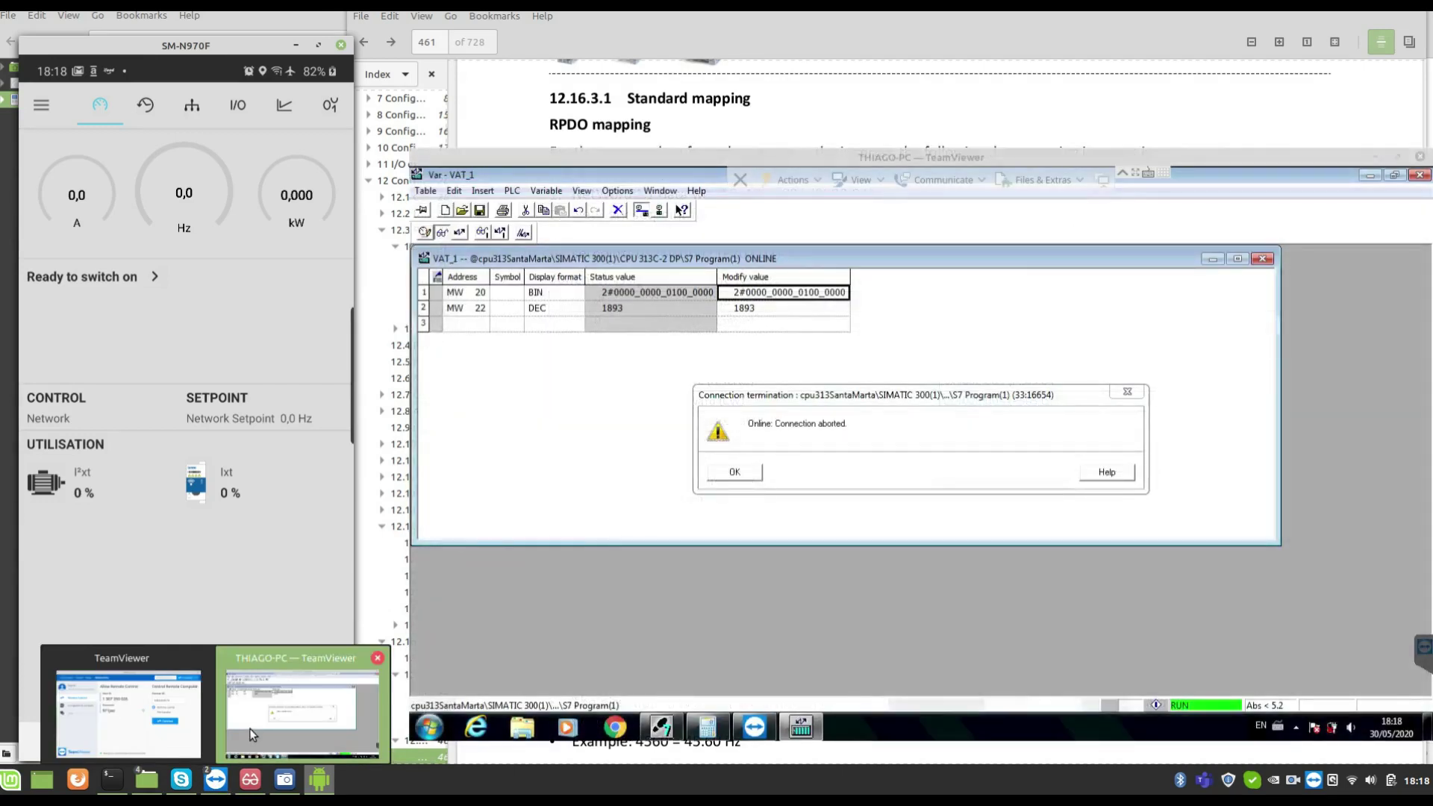
pyautogui.click(249, 728)
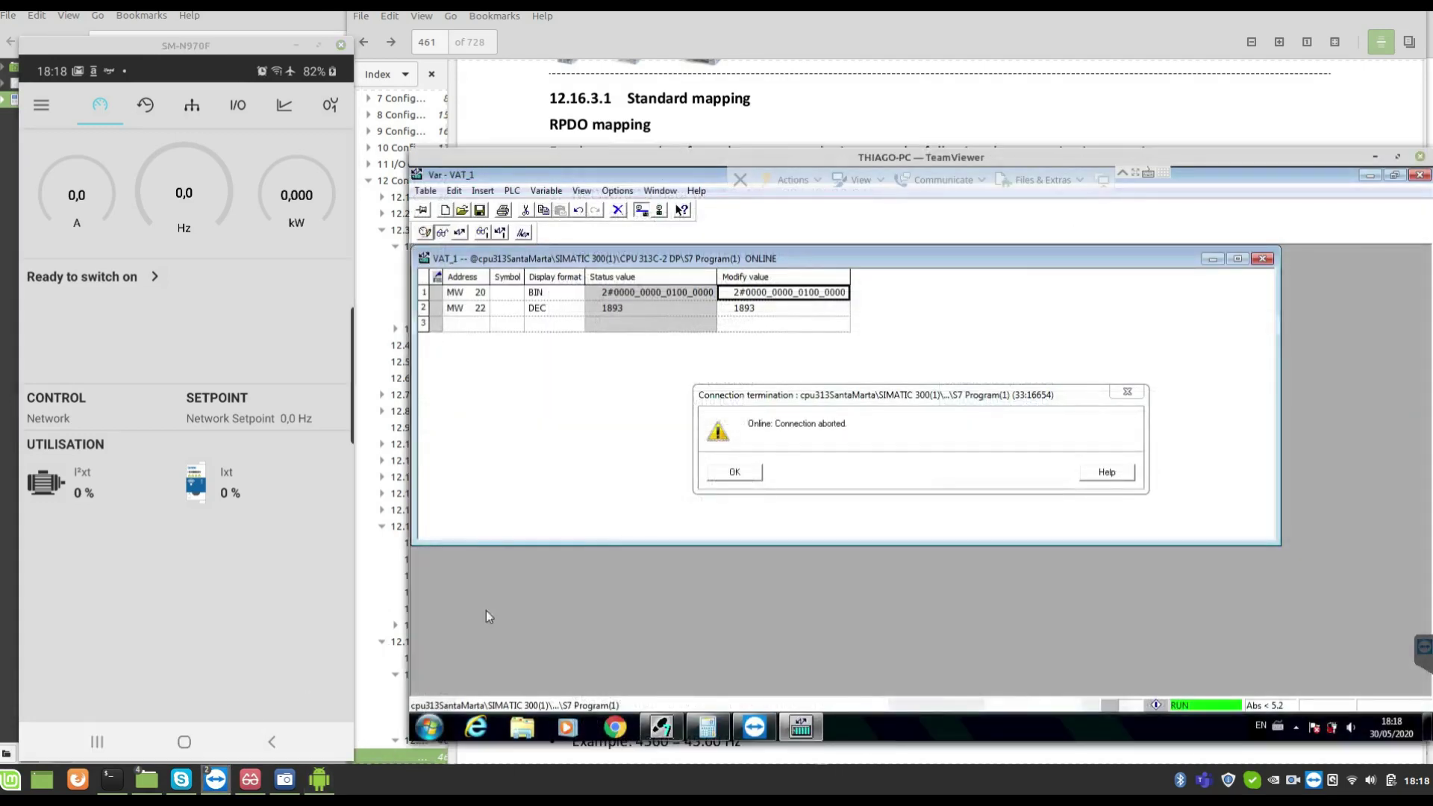
pyautogui.click(738, 472)
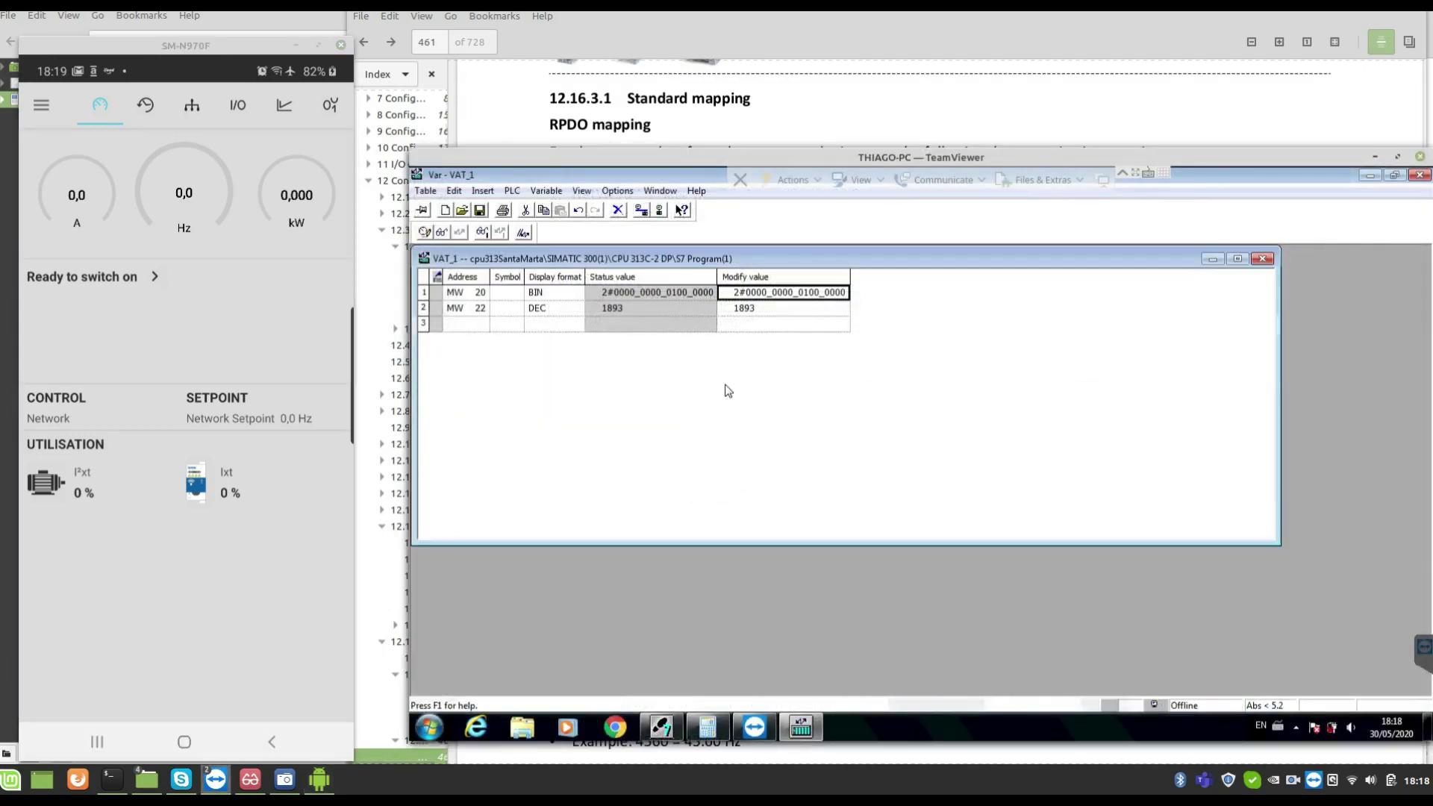
pyautogui.click(427, 233)
pyautogui.hotkey('ctrl', 'F7')
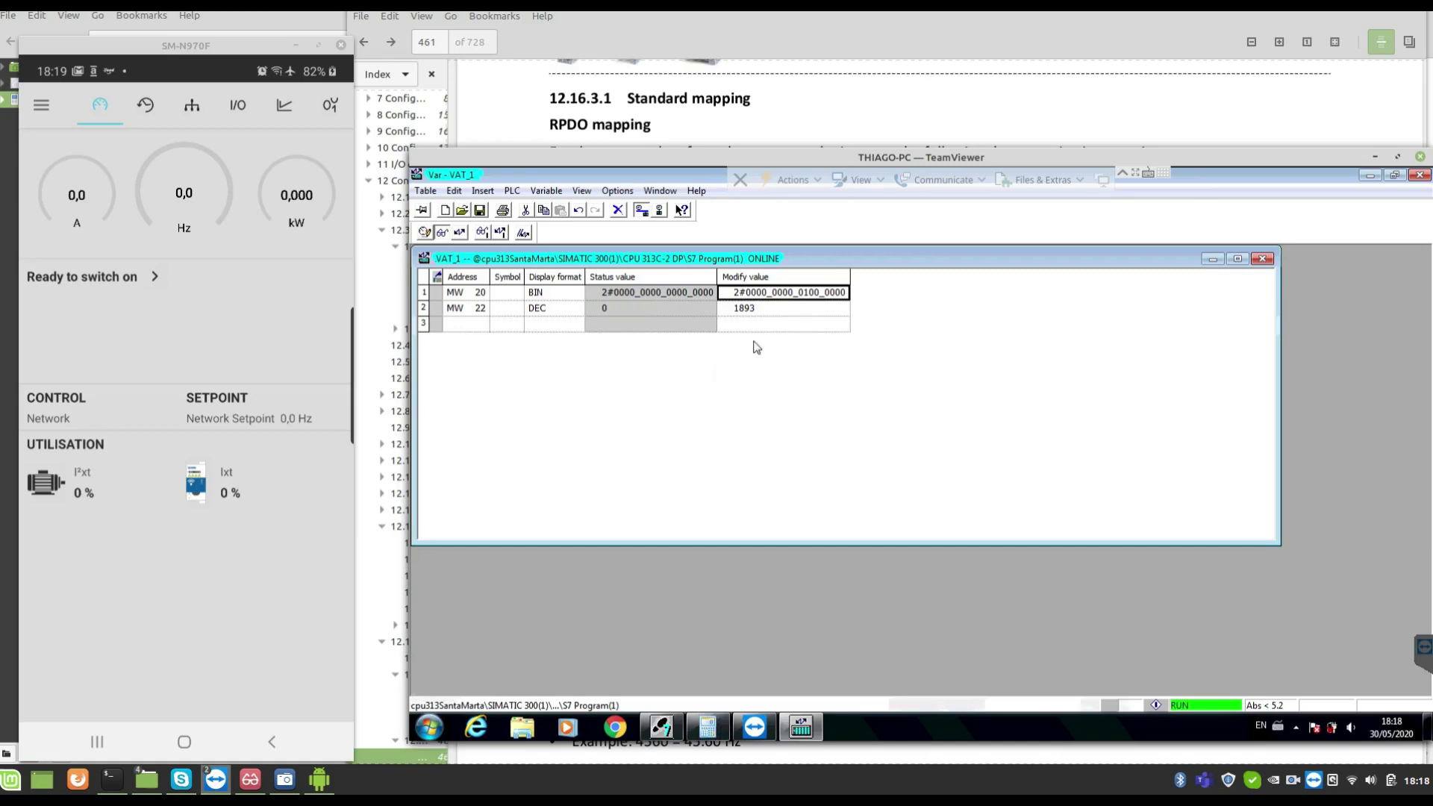
# Set MW 20's modify value to 2#0000_0000_0100_1000 and write it to the PLC
pyautogui.doubleClick(821, 293)
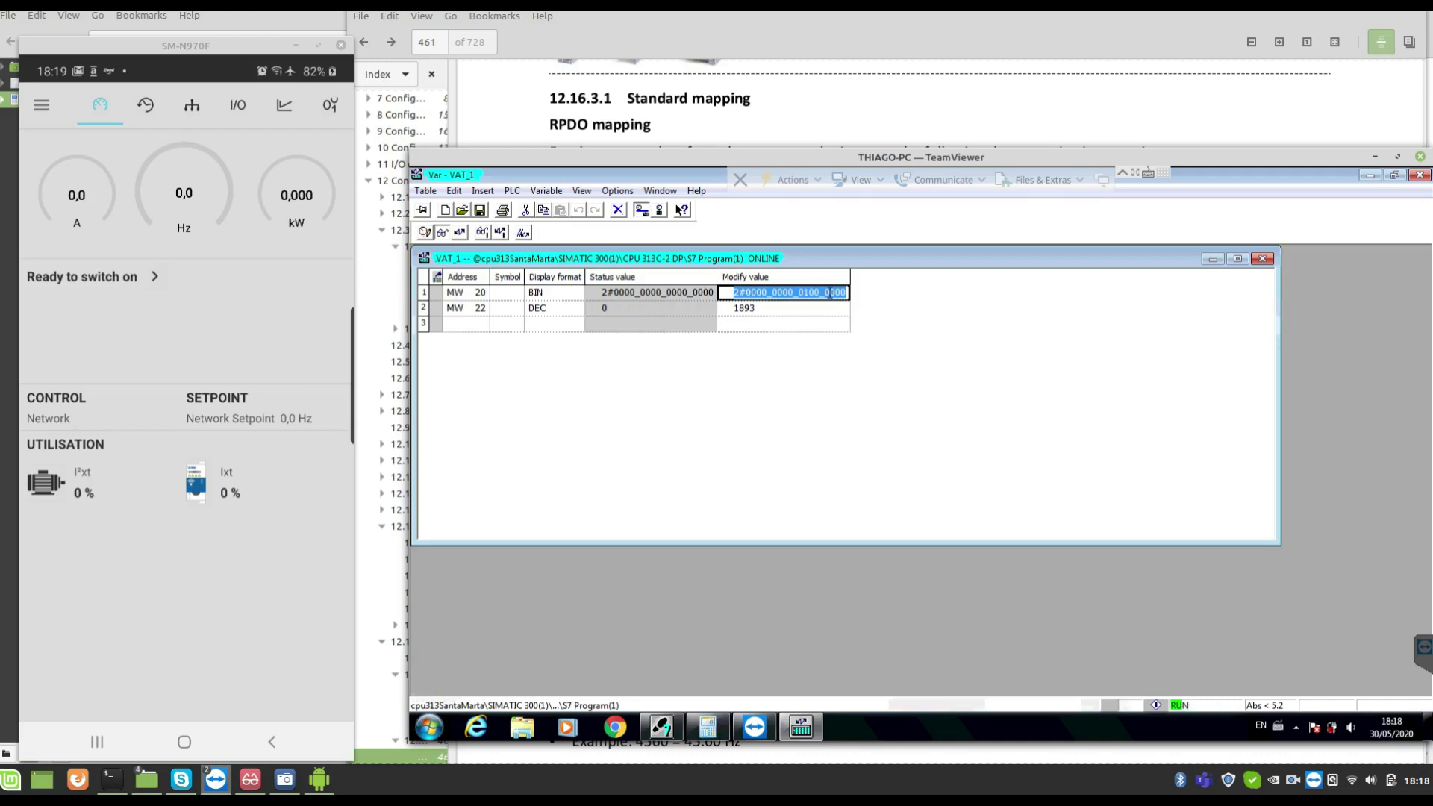
pyautogui.click(827, 293)
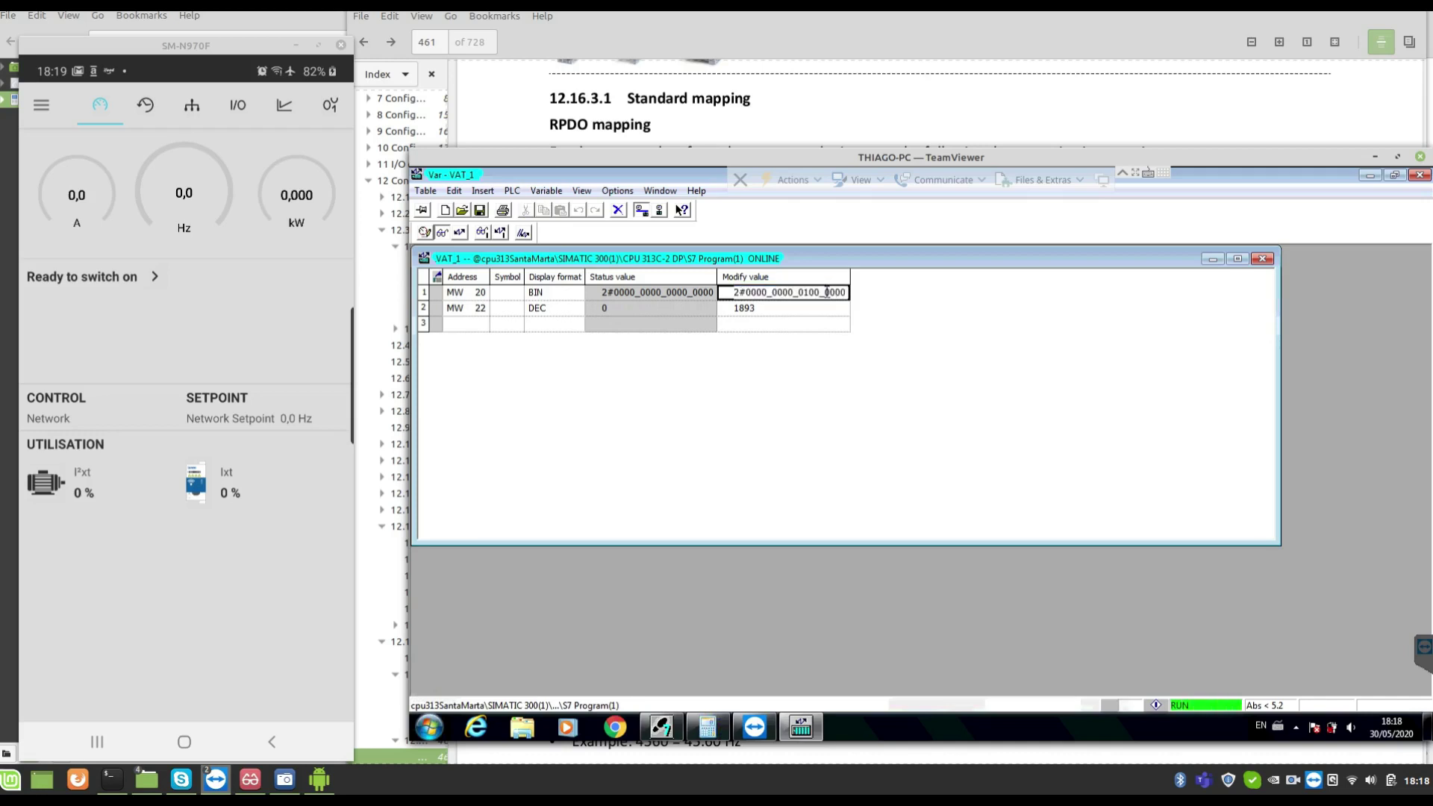
pyautogui.hotkey('shift', 'Right')
pyautogui.write('1')
pyautogui.click(817, 312)
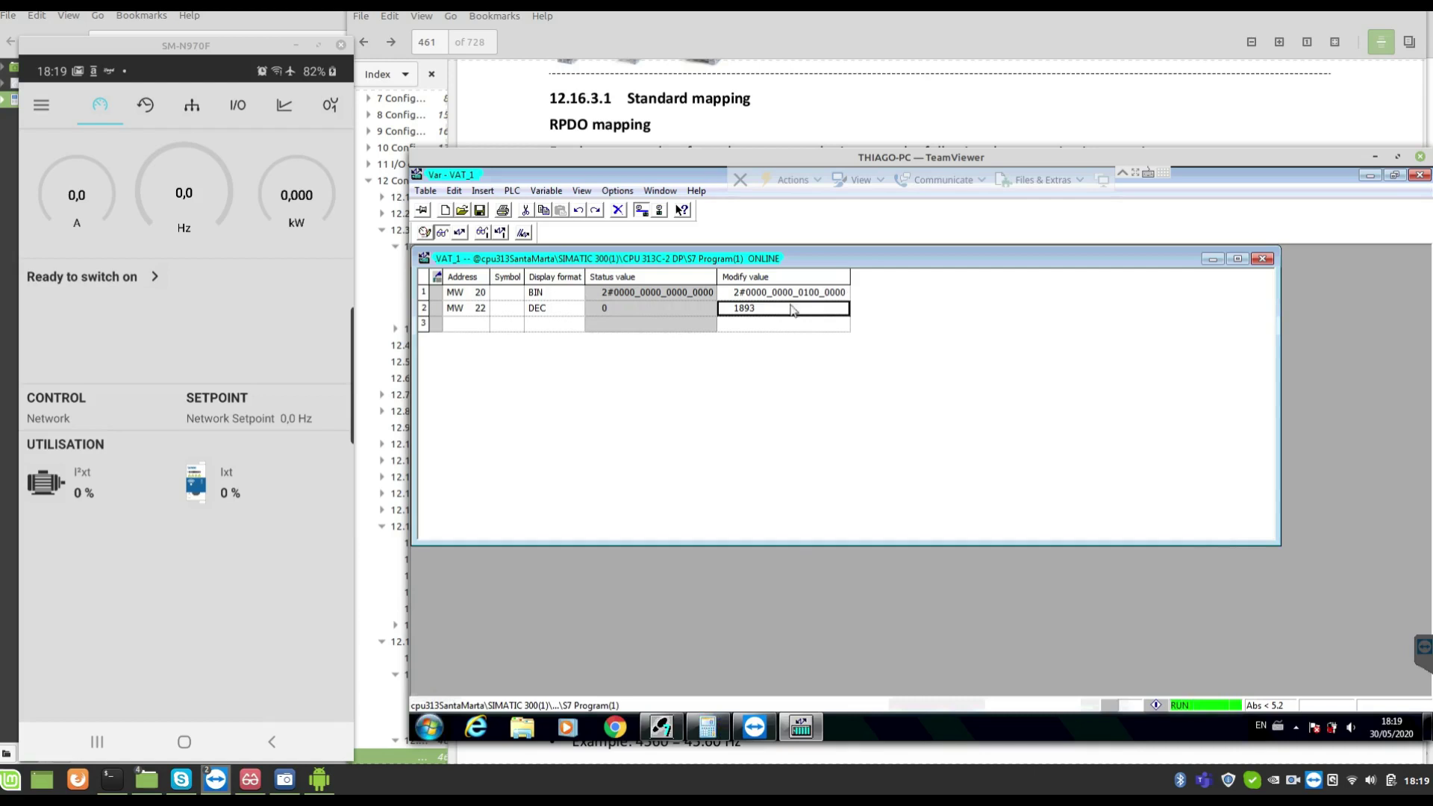
pyautogui.click(801, 295)
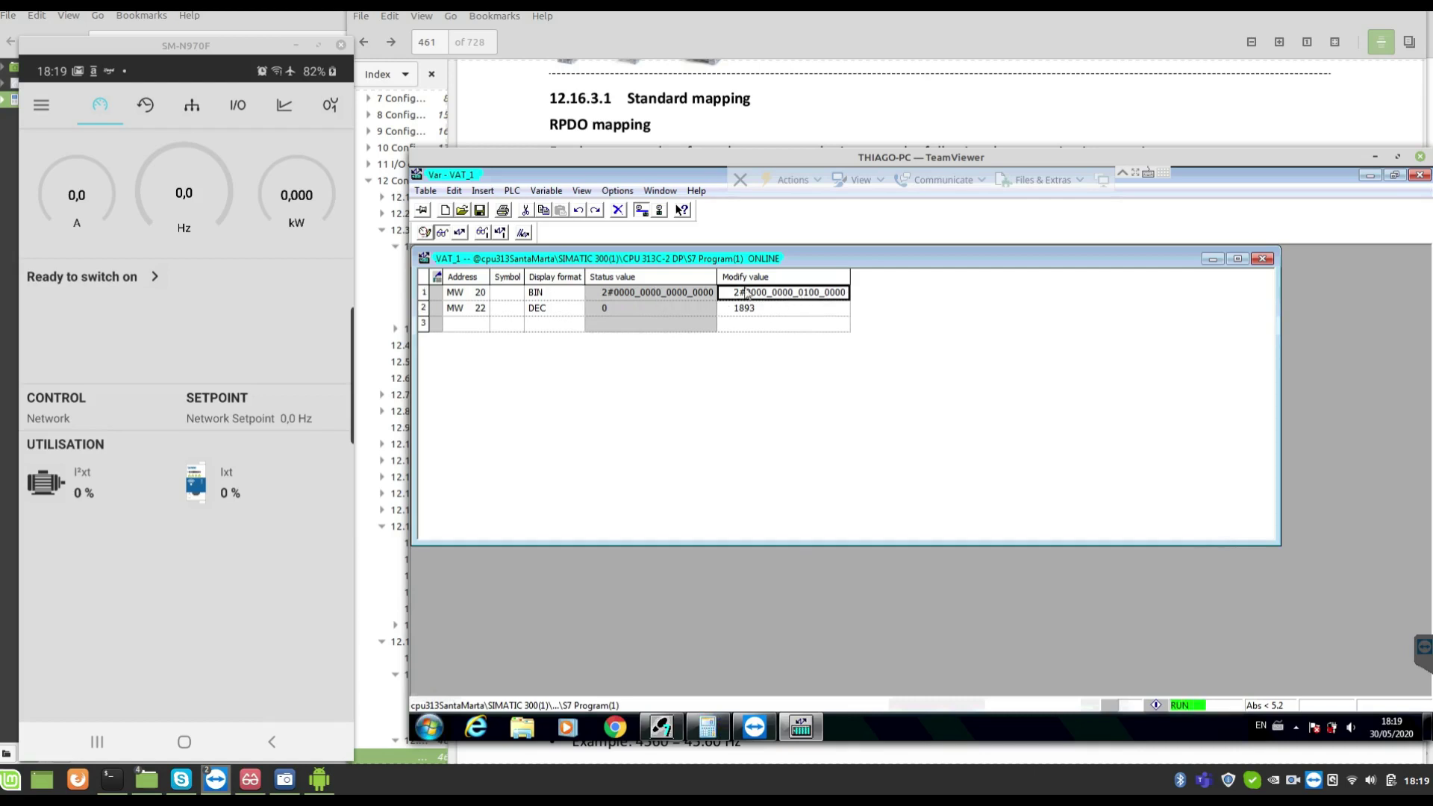
pyautogui.click(830, 293)
pyautogui.hotkey('shift', 'Right')
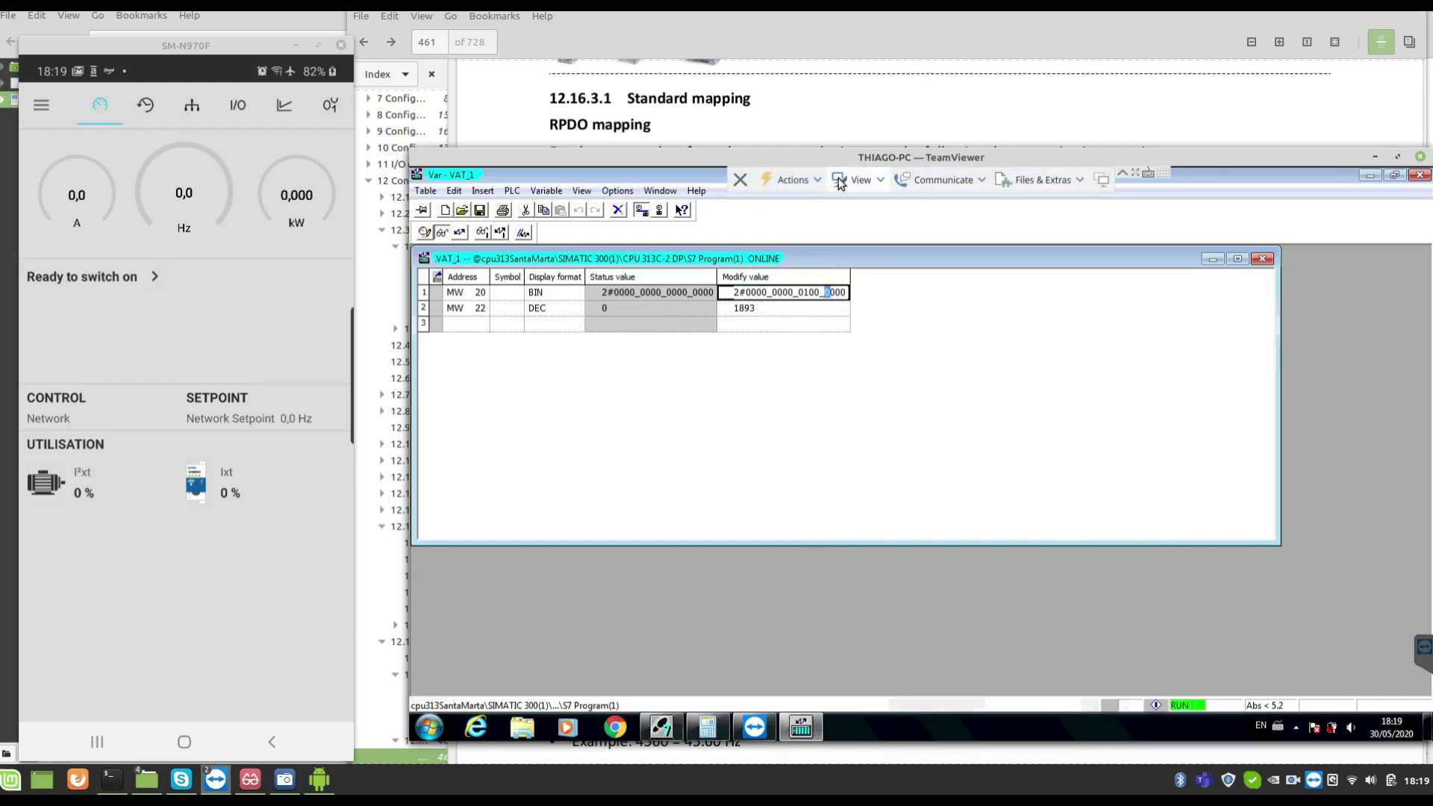
pyautogui.write('1')
pyautogui.press('Return')
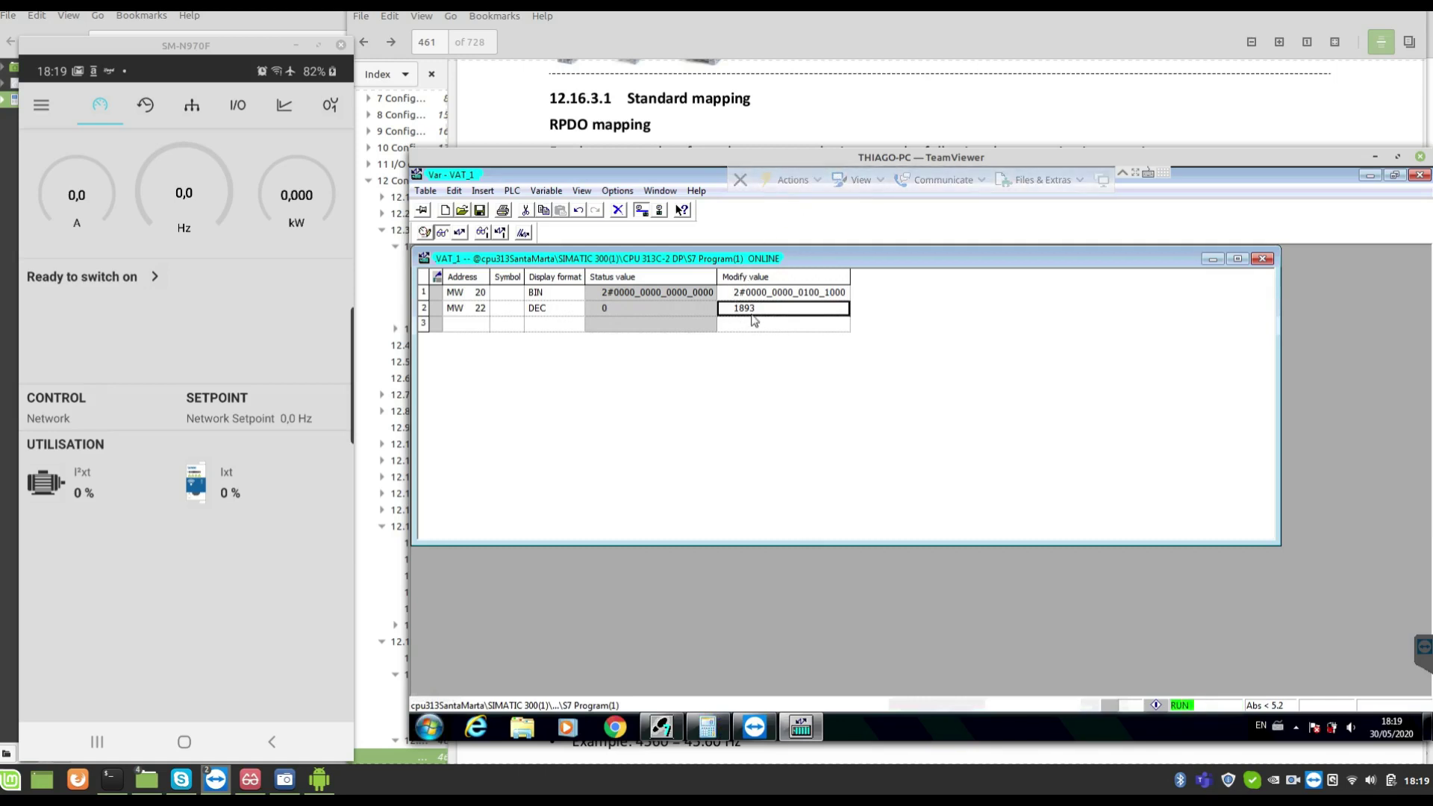
pyautogui.click(459, 234)
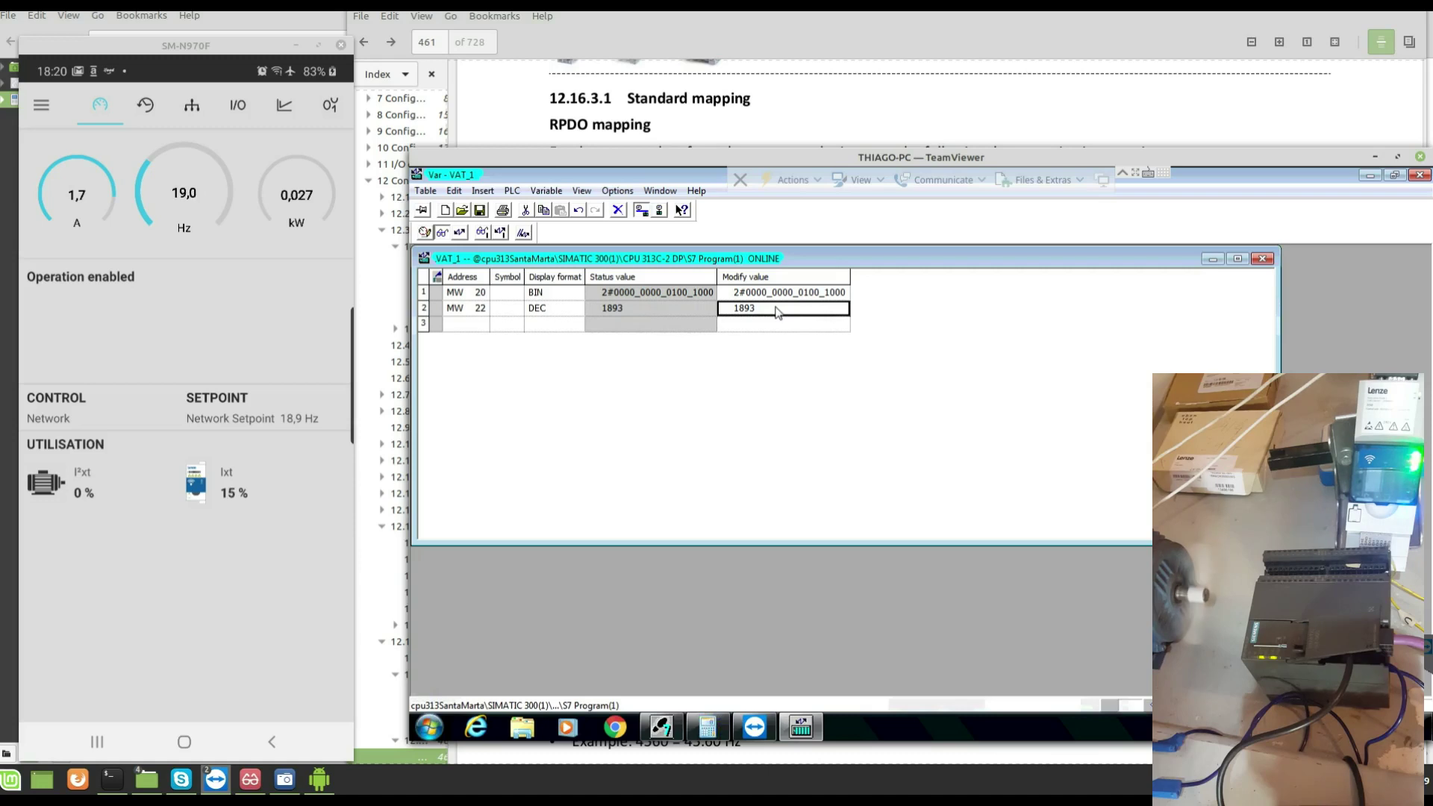
# Write setpoint 5000 to MW 22
pyautogui.write('5000')
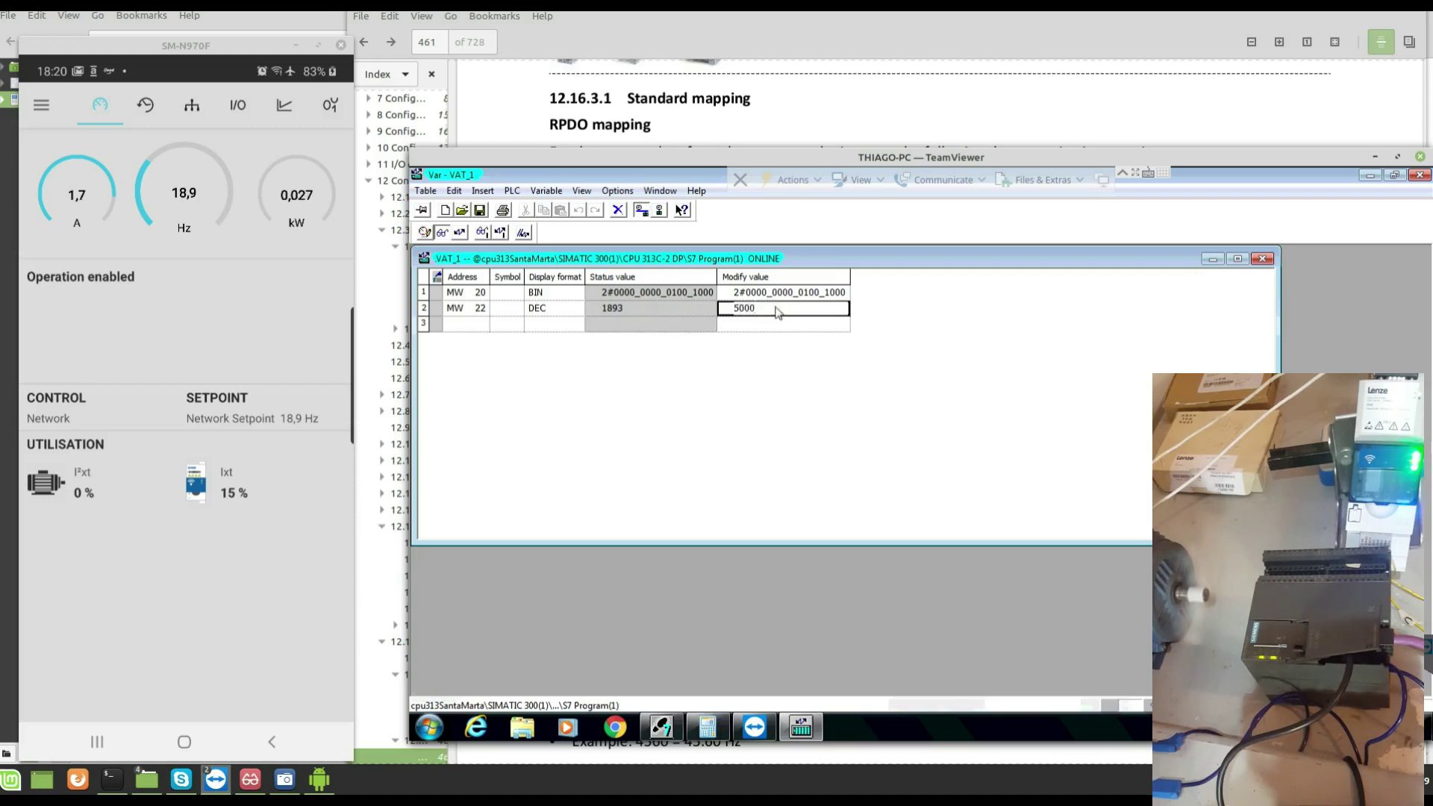
pyautogui.press('Return')
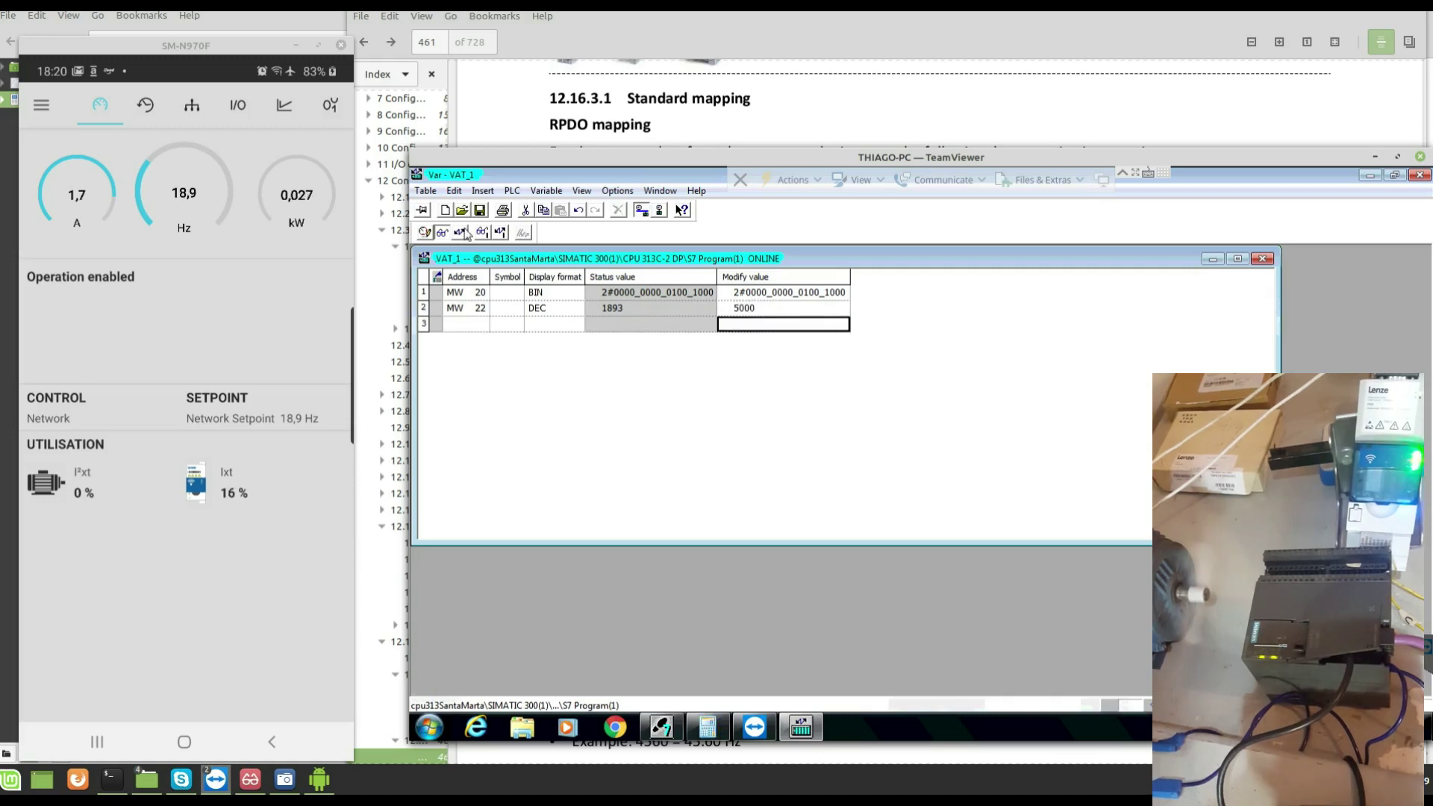
pyautogui.click(461, 232)
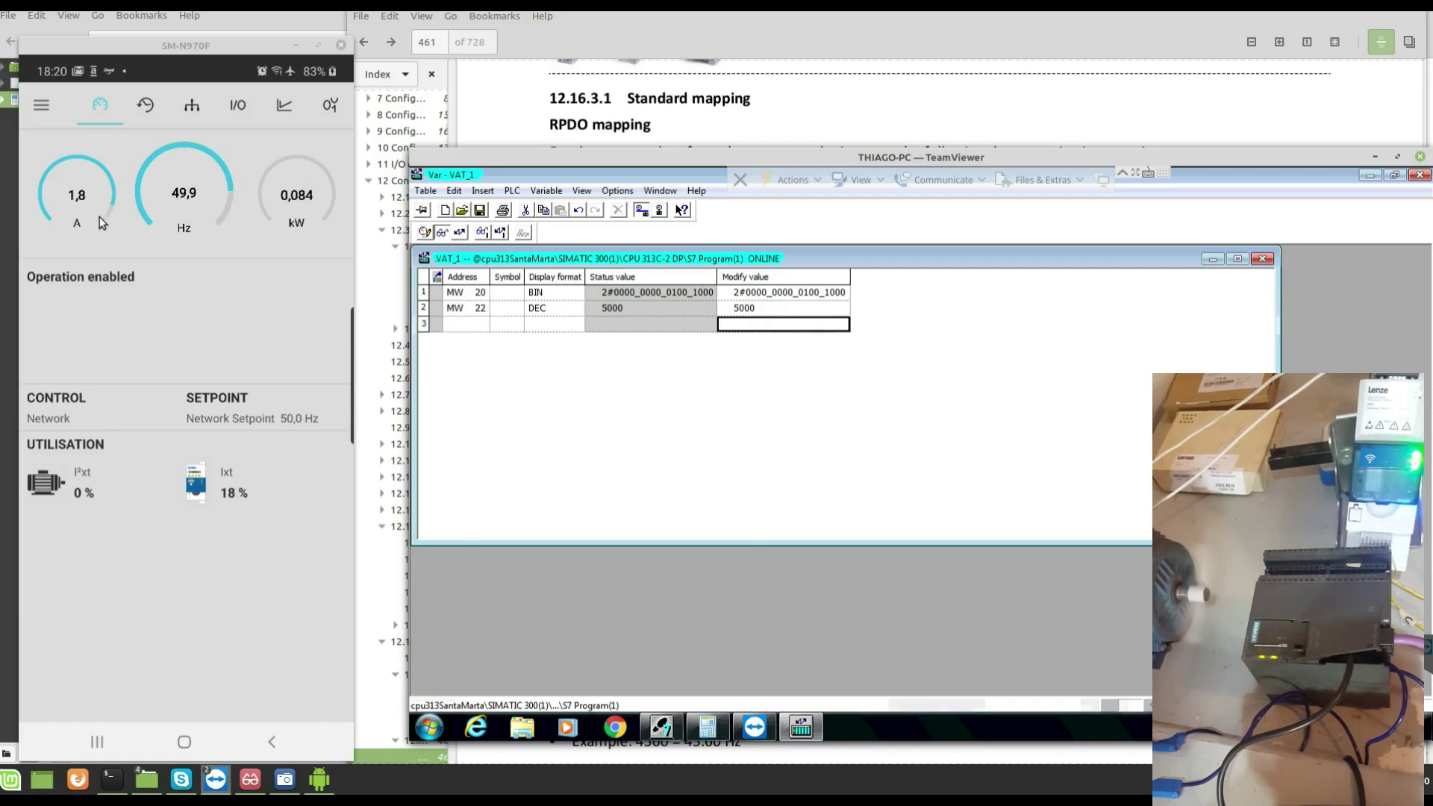
# Change MW 22 to 6000 and write it so the drive runs at 60 Hz
pyautogui.click(756, 313)
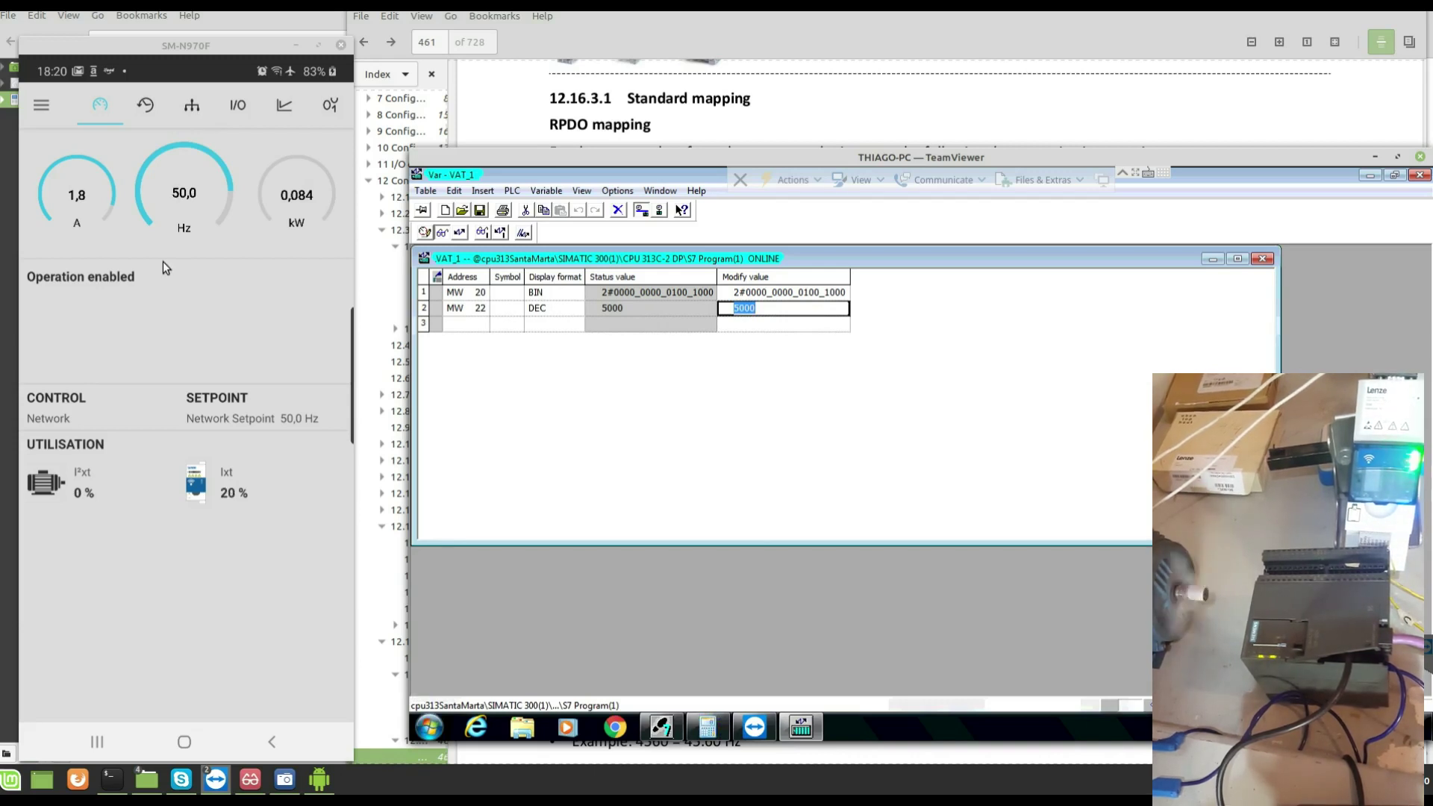
pyautogui.click(762, 308)
pyautogui.doubleClick(761, 309)
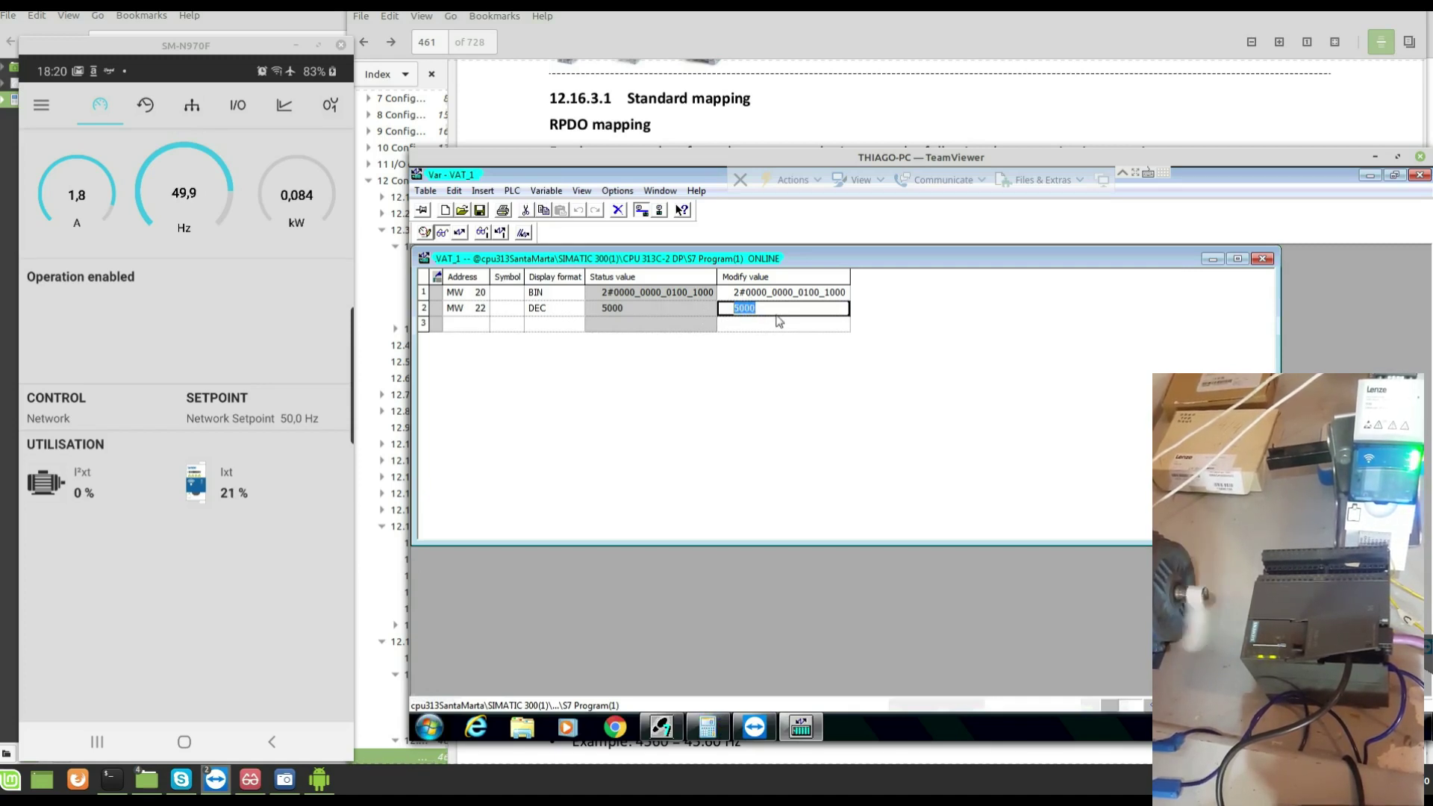
pyautogui.write('60')
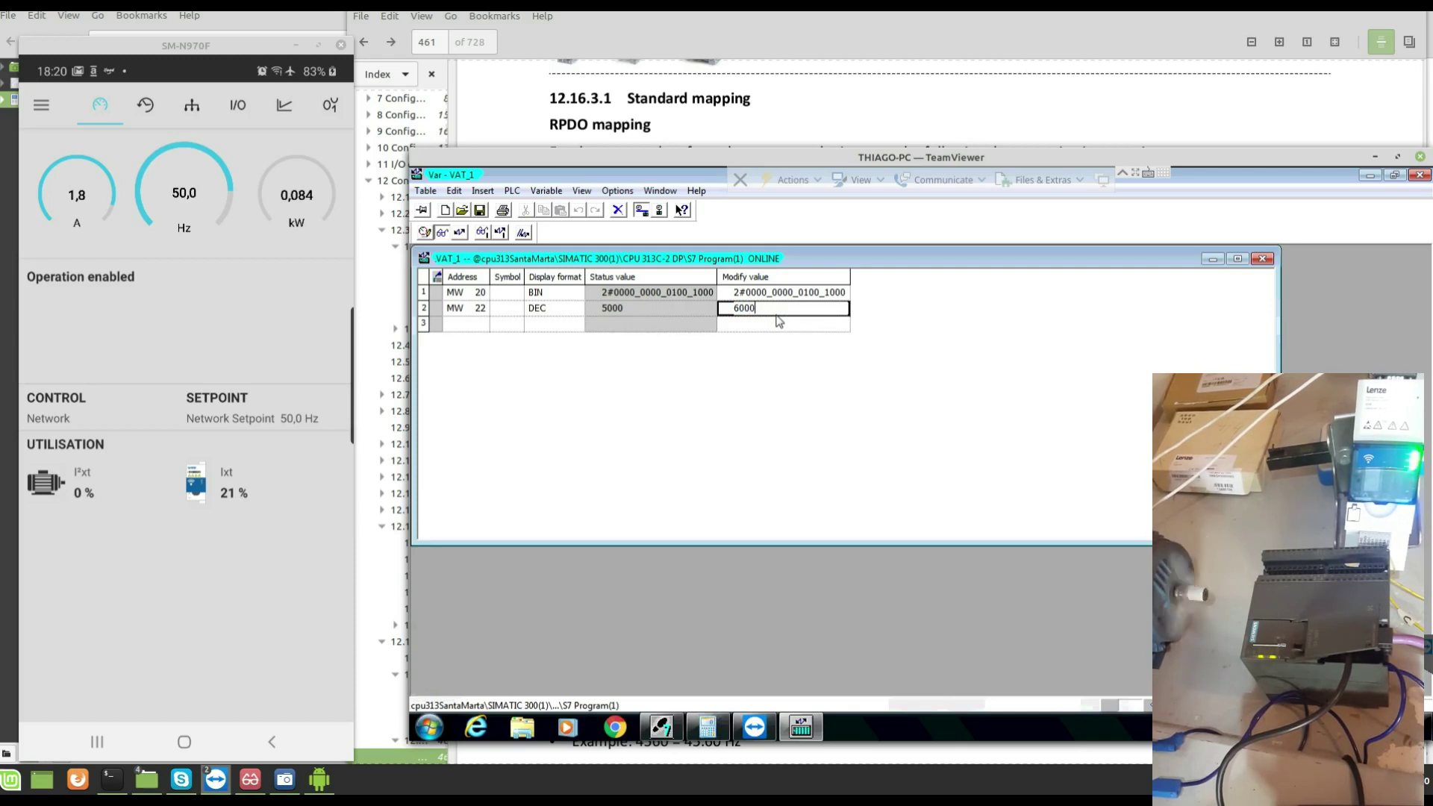
pyautogui.press('Return')
pyautogui.click(460, 234)
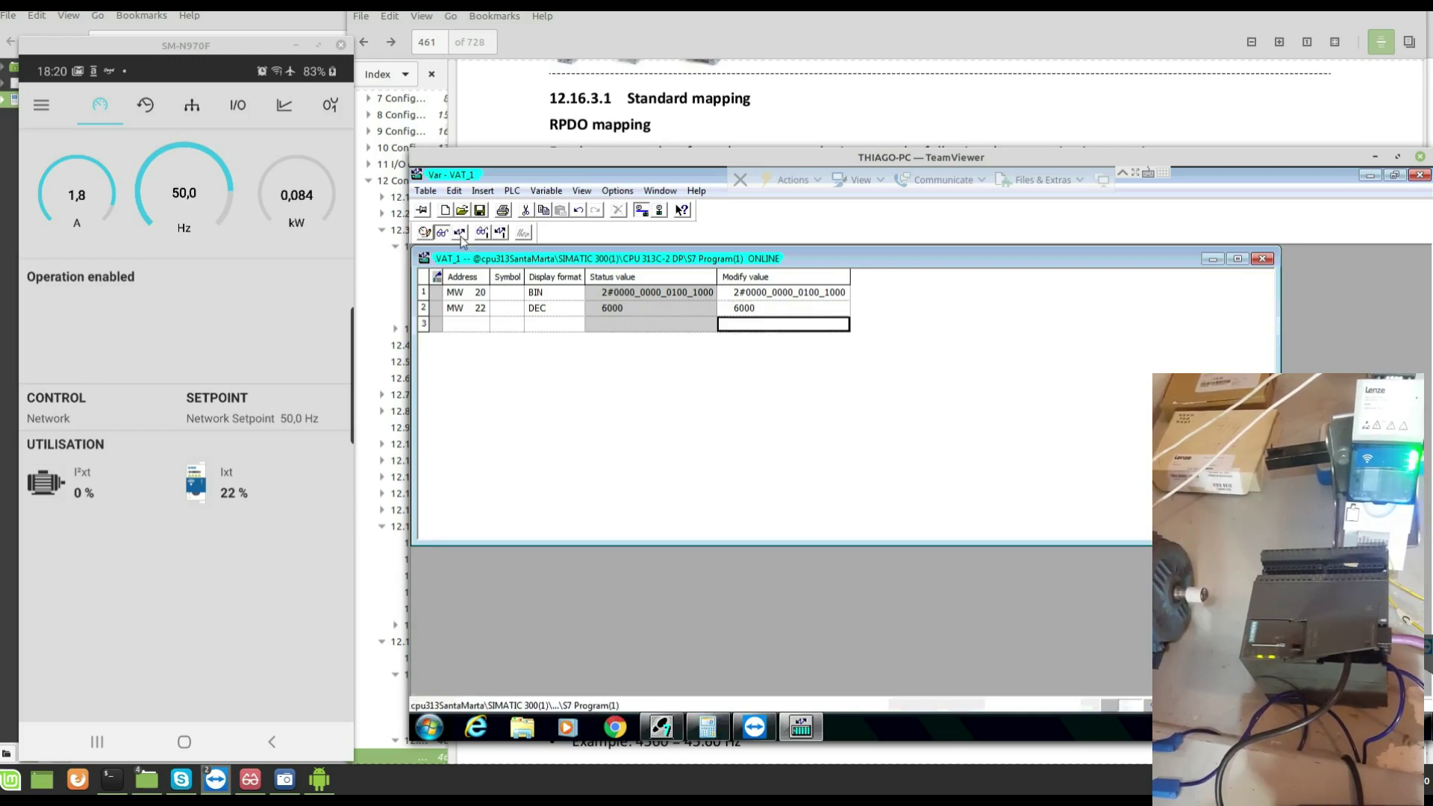
# Lower MW 22 to 1500 and write it for 15 Hz
pyautogui.click(768, 310)
pyautogui.write('1500')
pyautogui.press('Return')
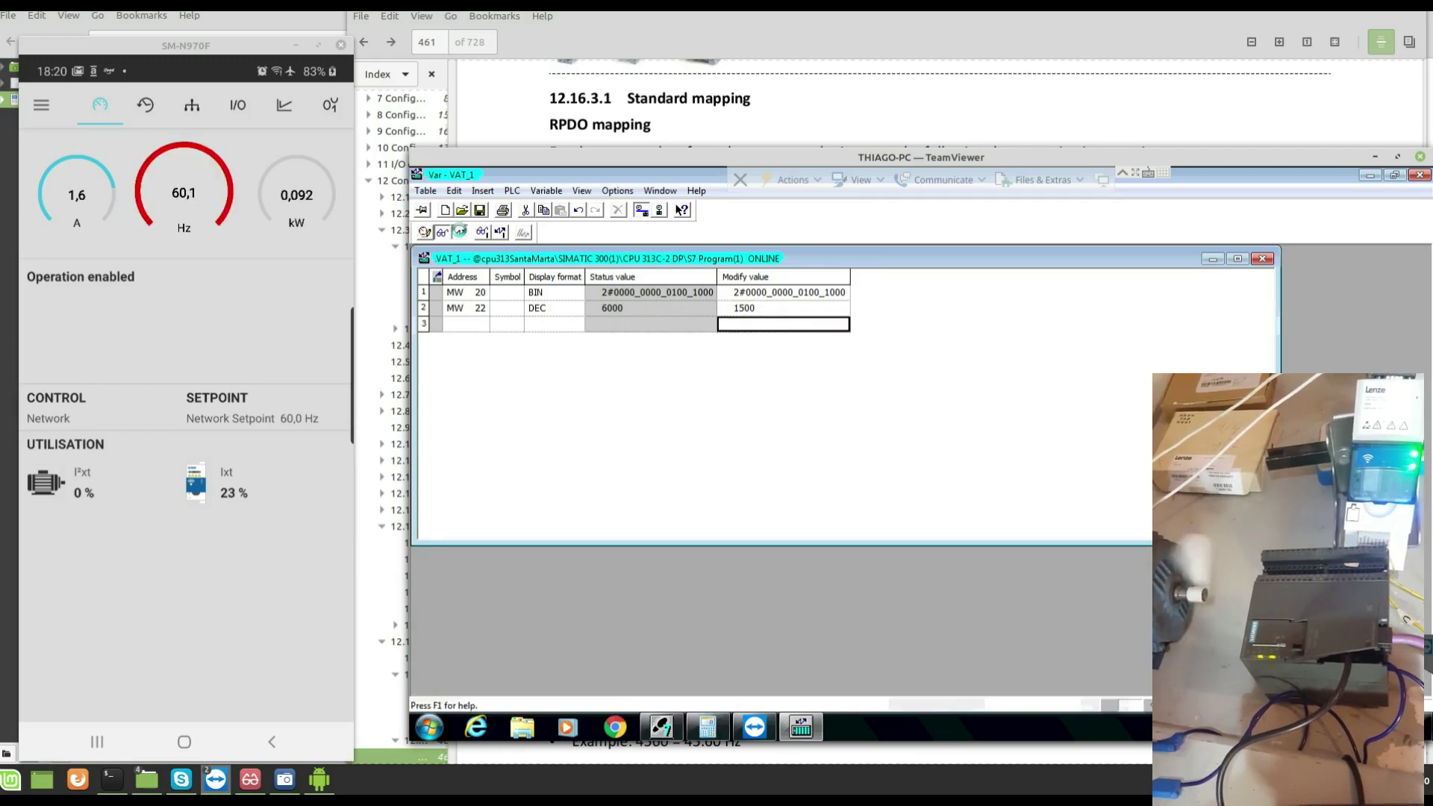
pyautogui.click(460, 232)
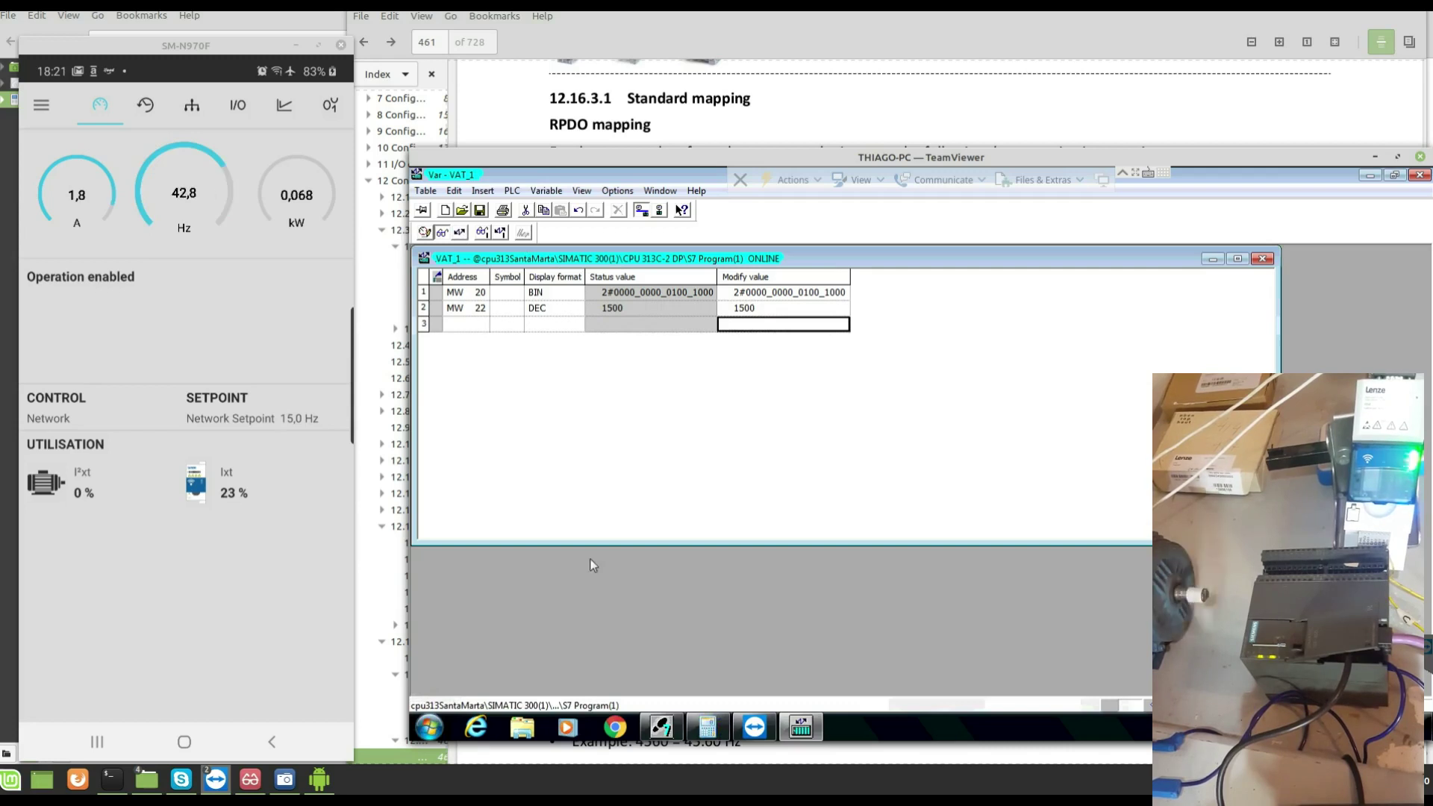
pyautogui.moveTo(669, 735)
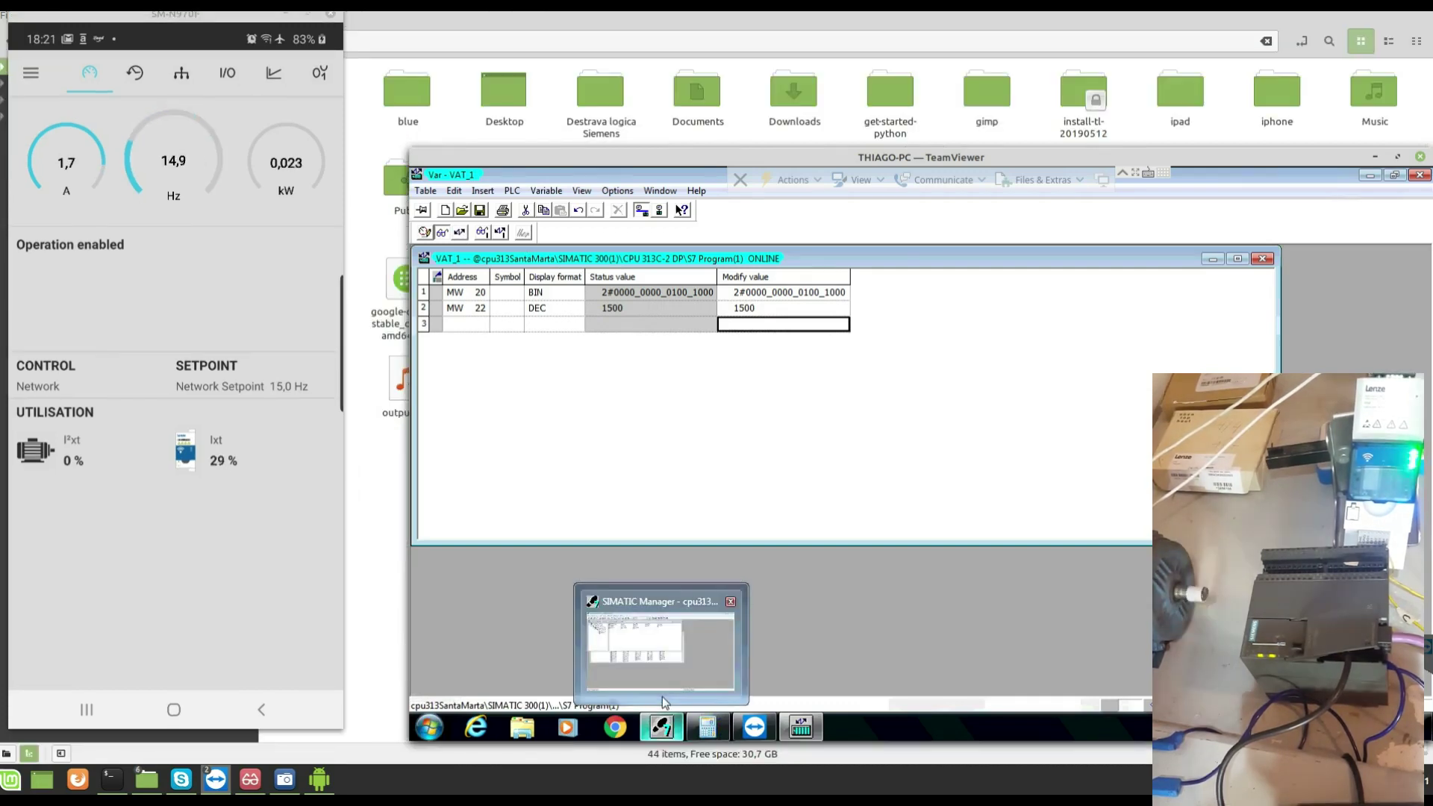
# Bring SIMATIC Manager forward and clear the block selection in the project window
pyautogui.click(668, 662)
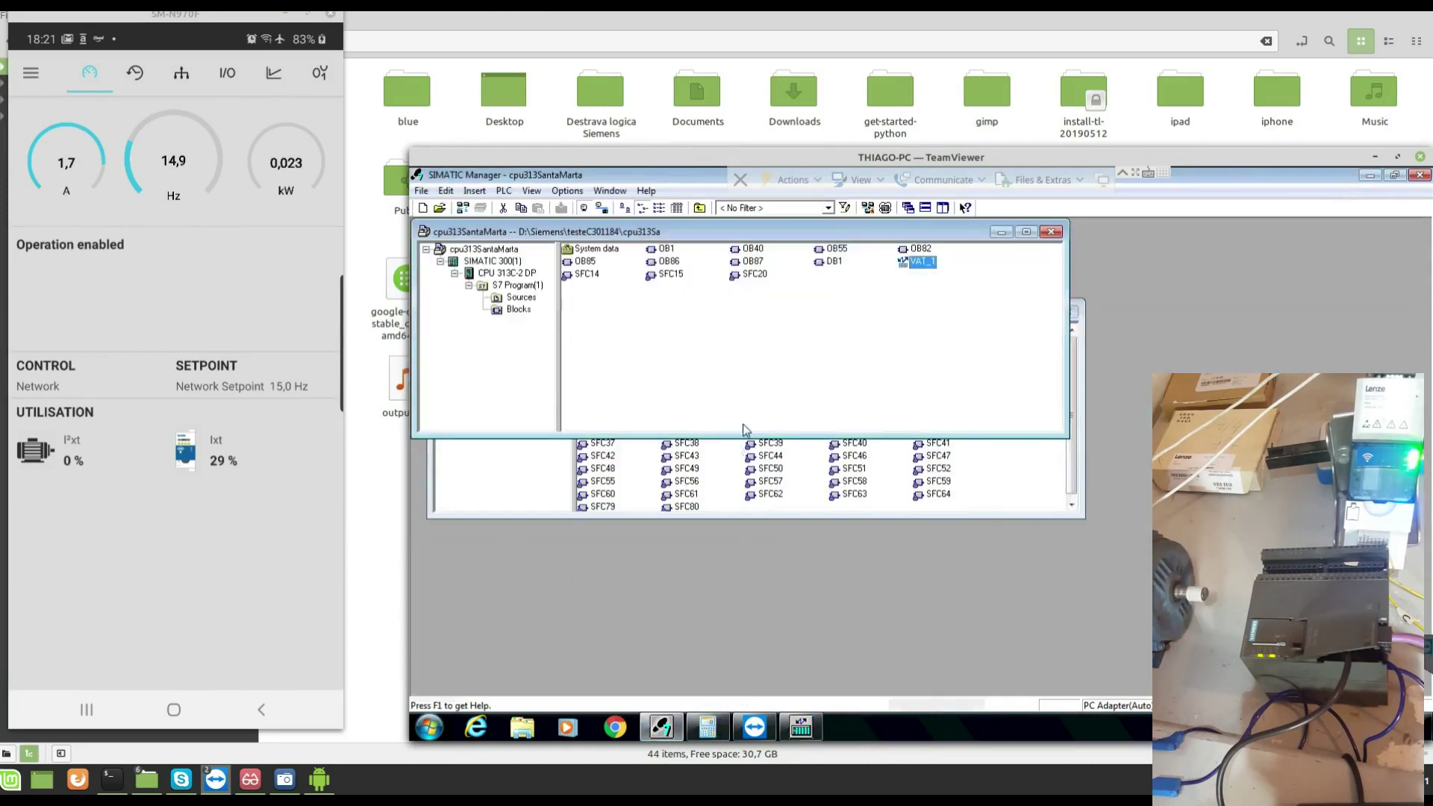
pyautogui.click(949, 291)
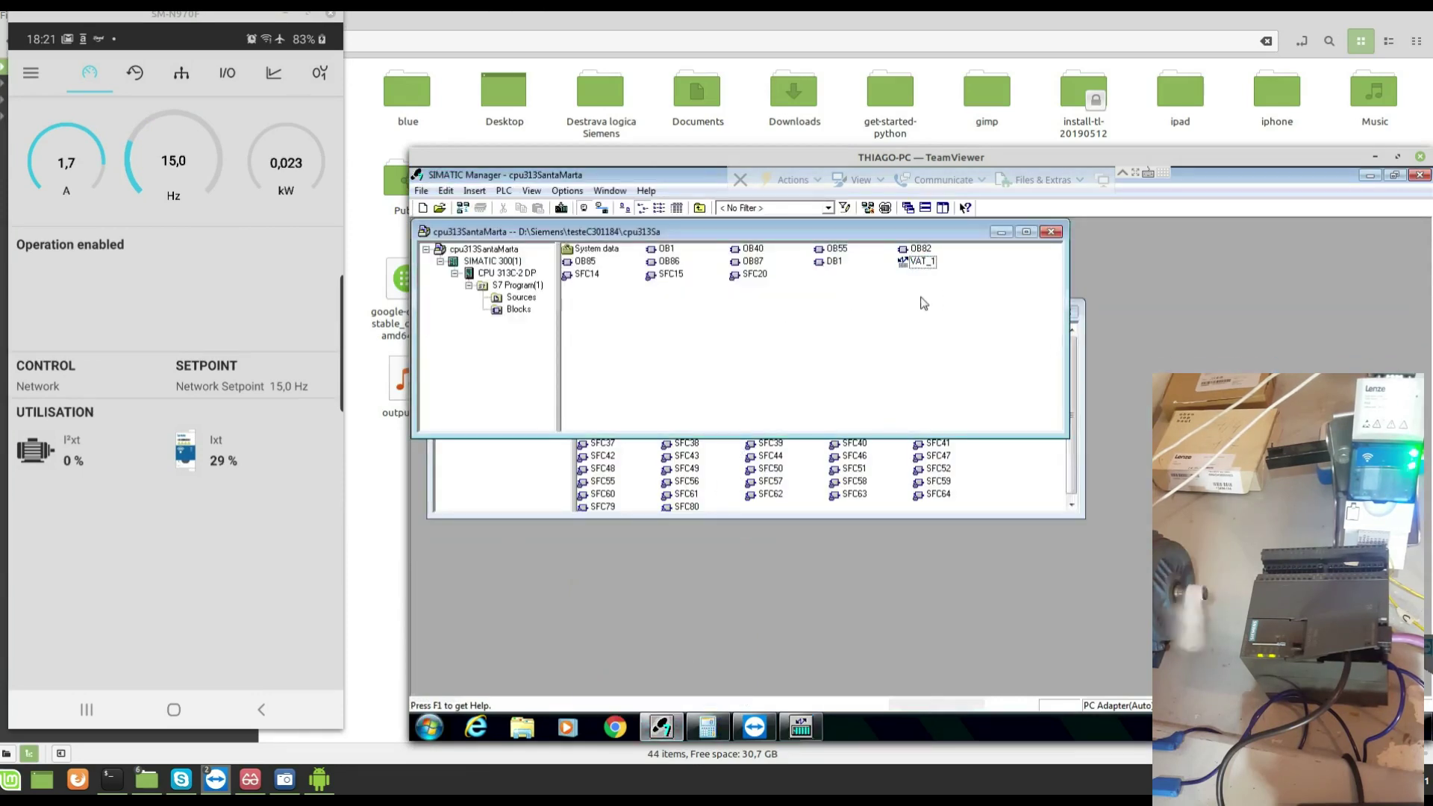
pyautogui.moveTo(933, 294); pyautogui.dragTo(647, 252)
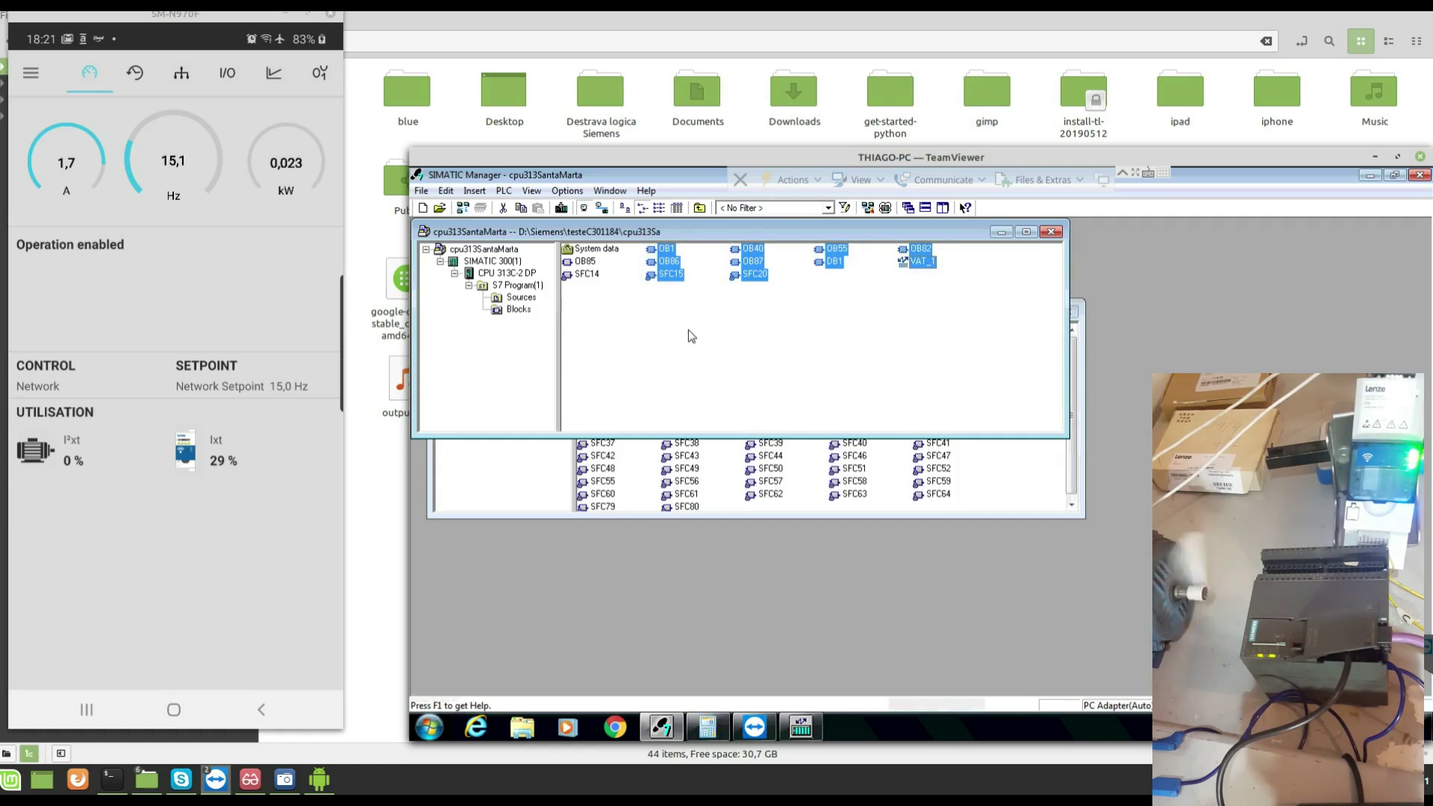
pyautogui.click(712, 324)
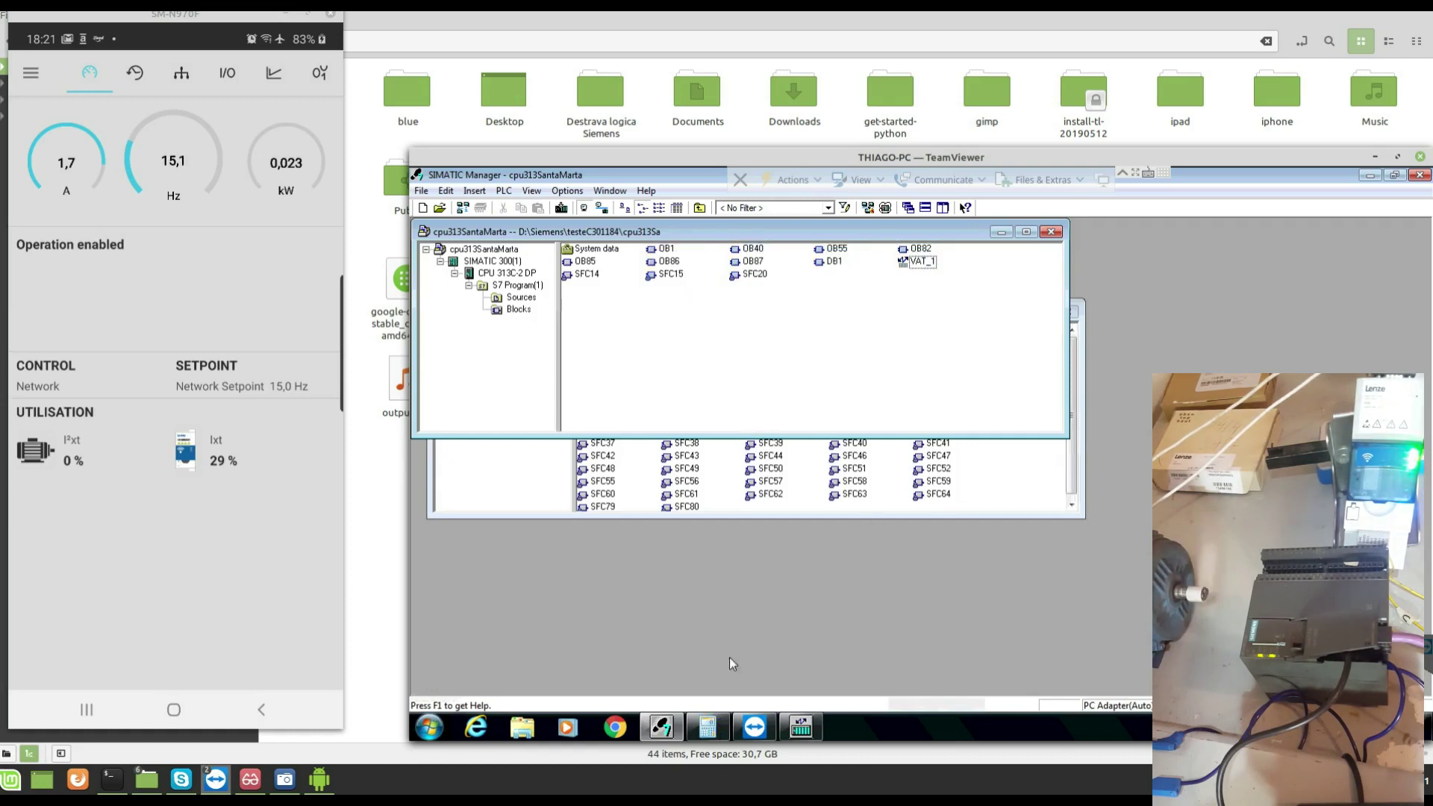
pyautogui.click(662, 728)
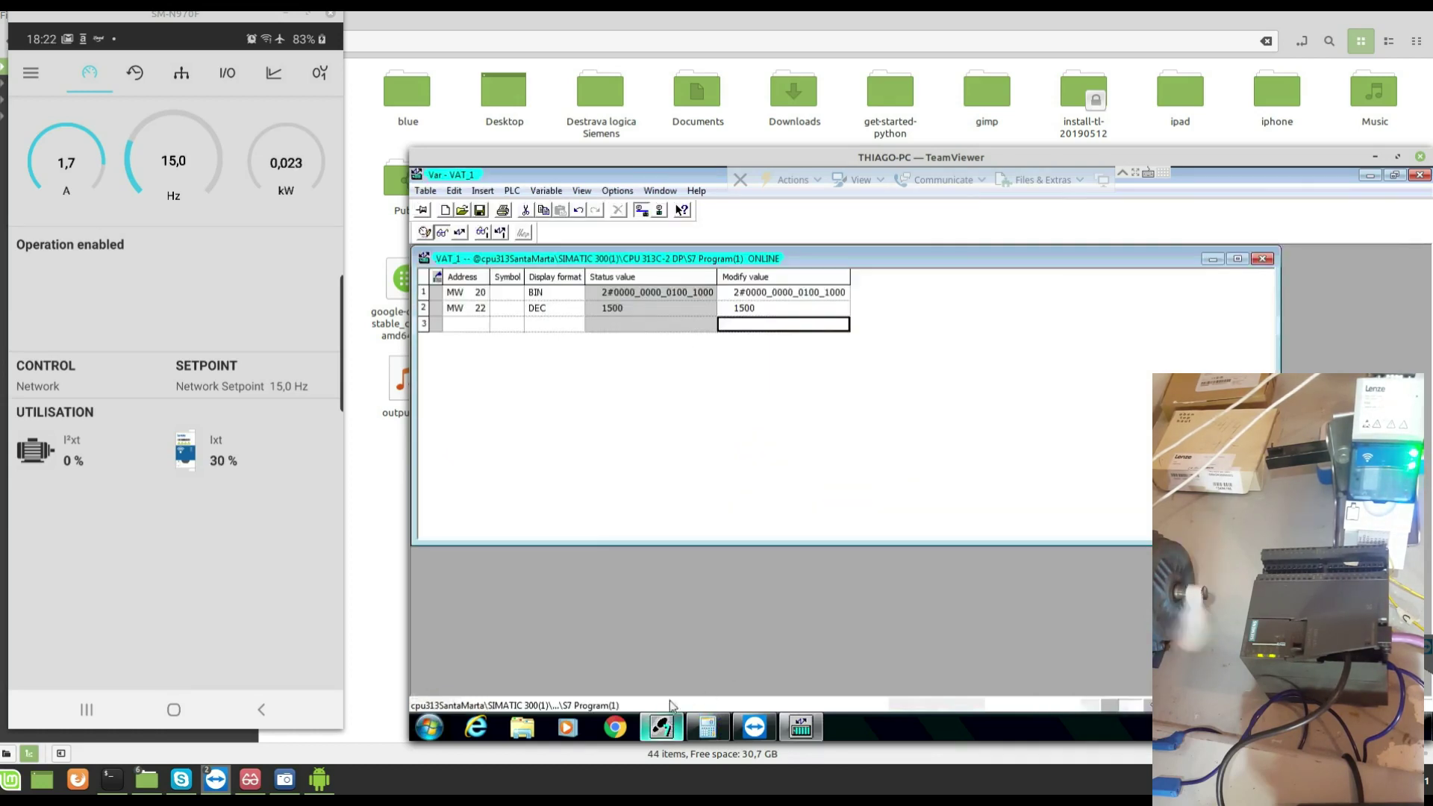
# Expand CPU 313C-2 DP and SIMATIC 300(1), then open the station's Hardware configuration
pyautogui.moveTo(662, 727)
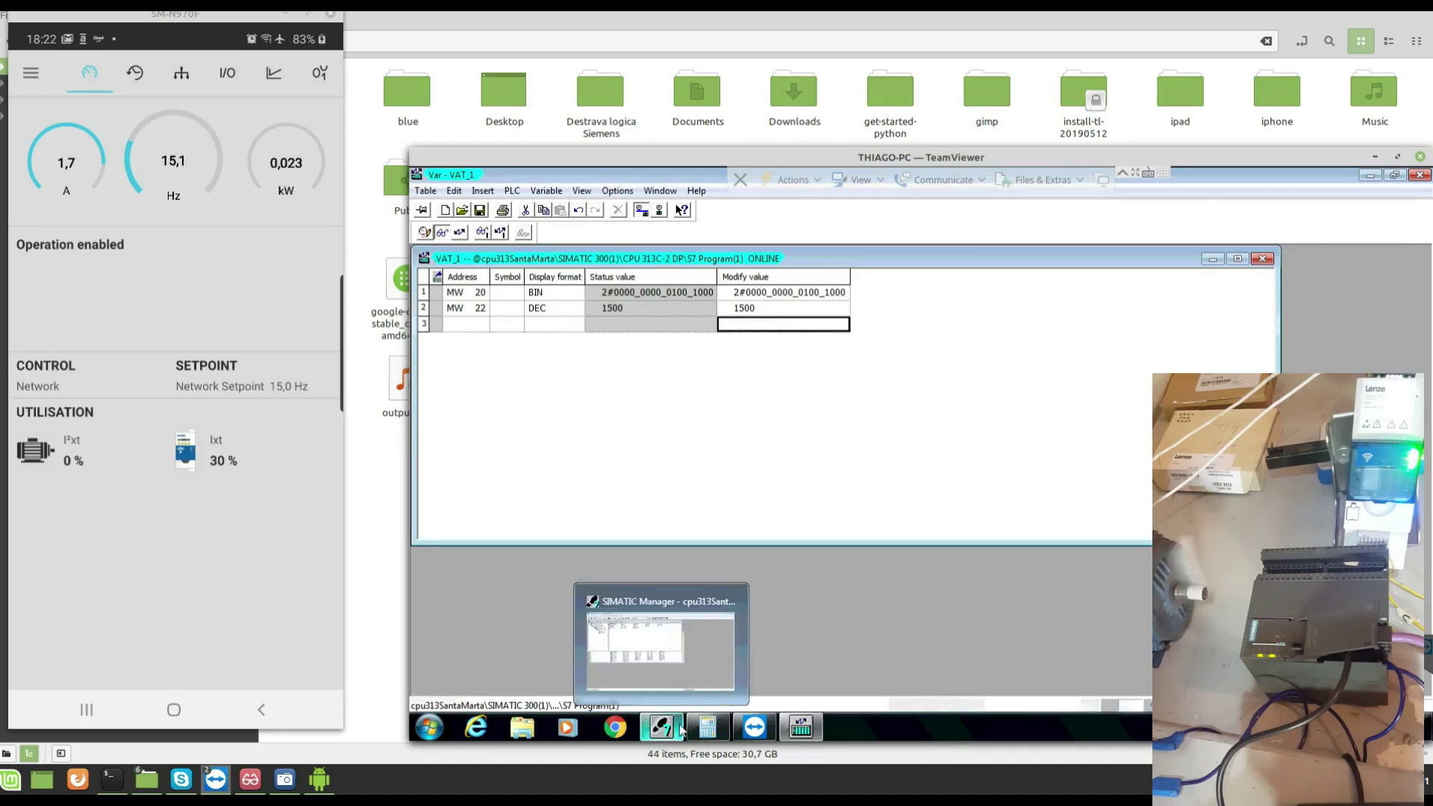
pyautogui.click(665, 675)
pyautogui.click(520, 277)
pyautogui.click(492, 261)
pyautogui.doubleClick(594, 248)
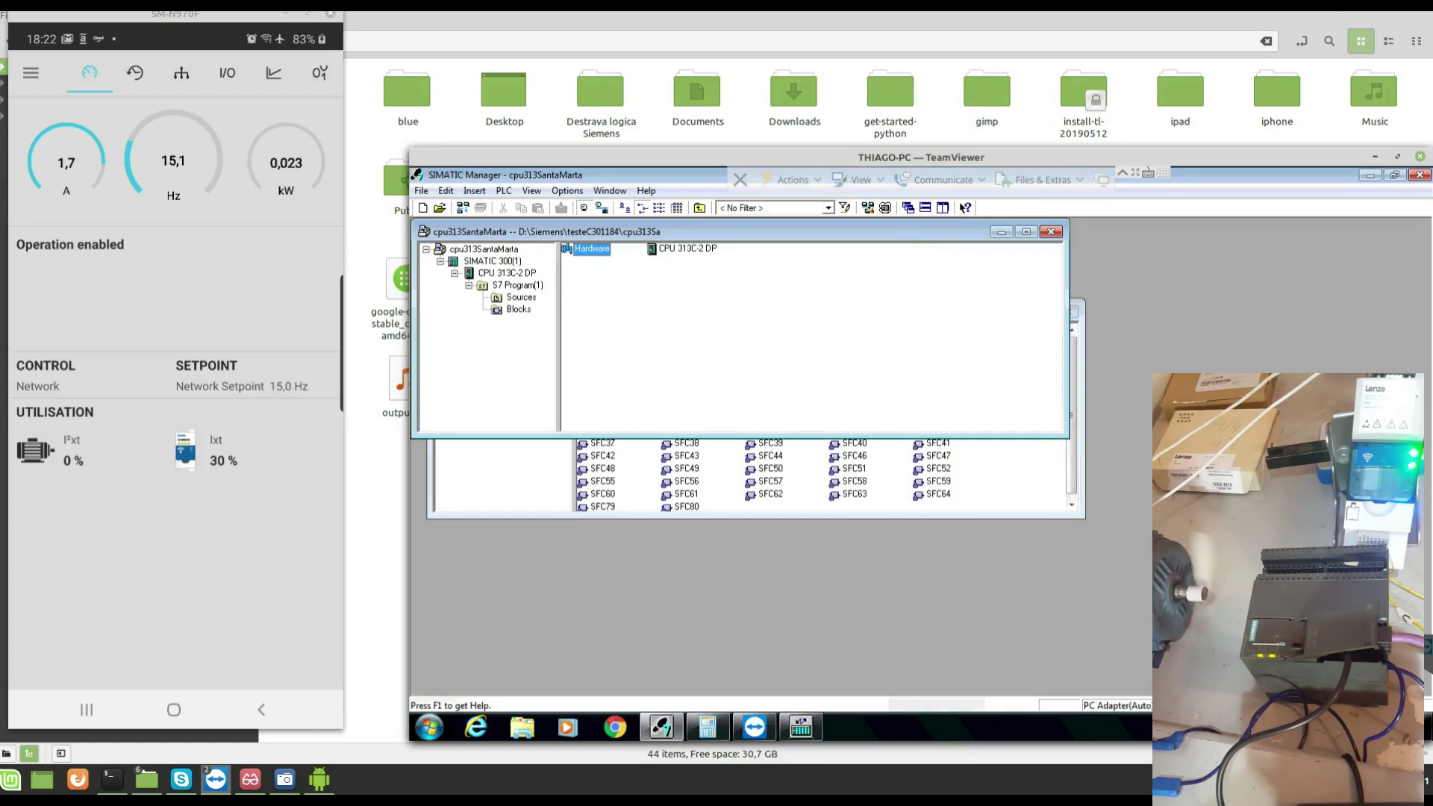
# Enlarge the HW Config window to show all i550 slots with I/Q addresses 256…261
pyautogui.moveTo(246, 782)
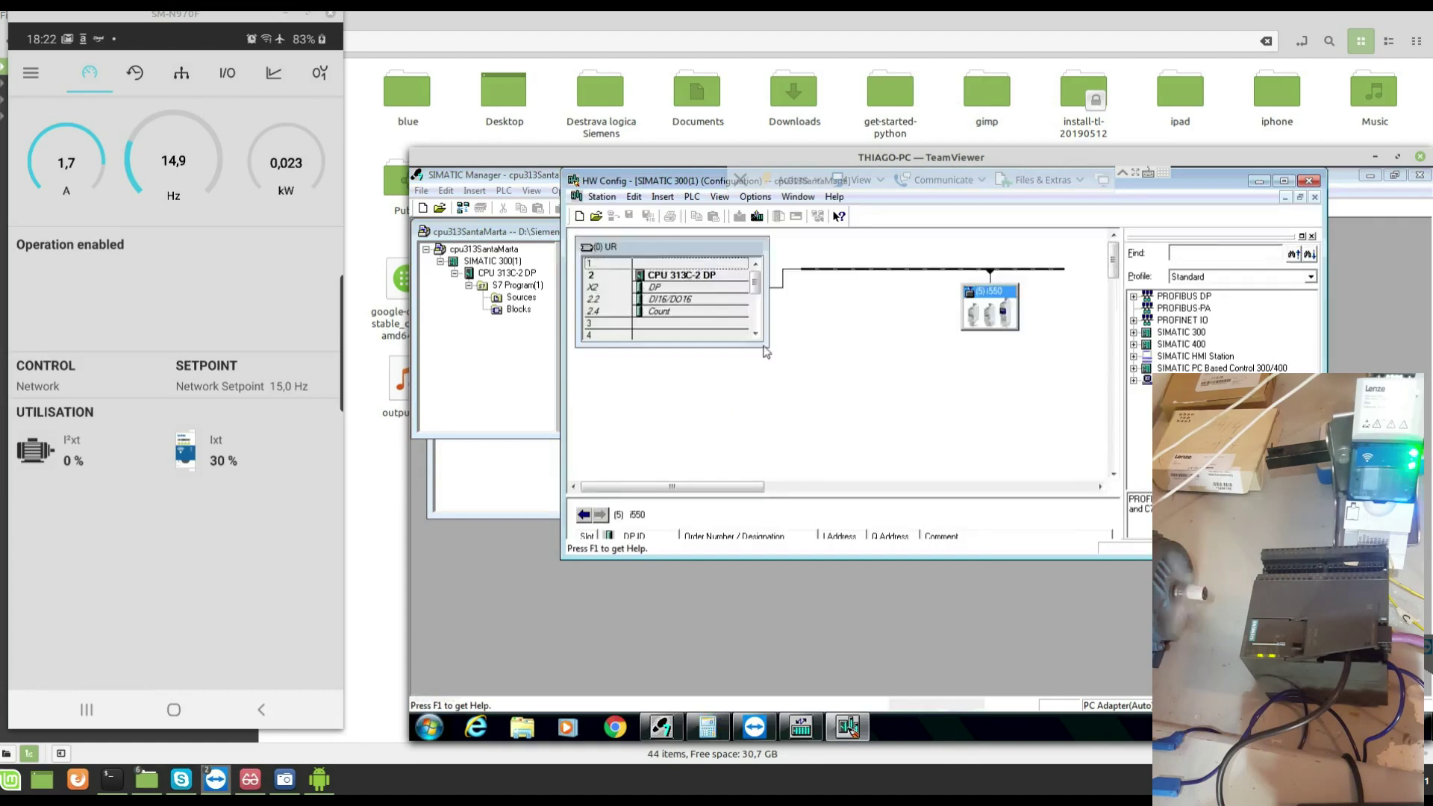
pyautogui.hotkey('alt', 'Tab')
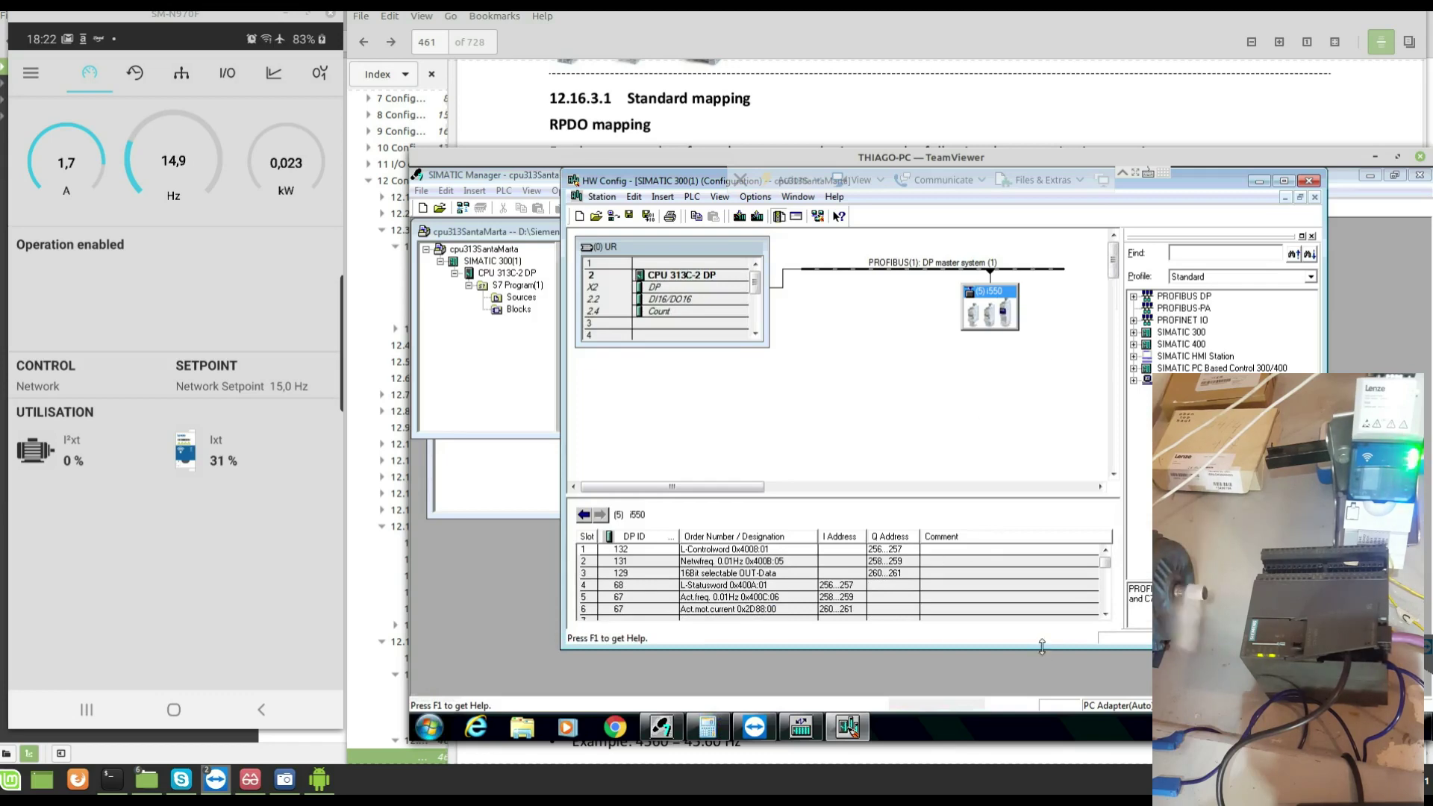
pyautogui.moveTo(1042, 646); pyautogui.dragTo(1026, 685)
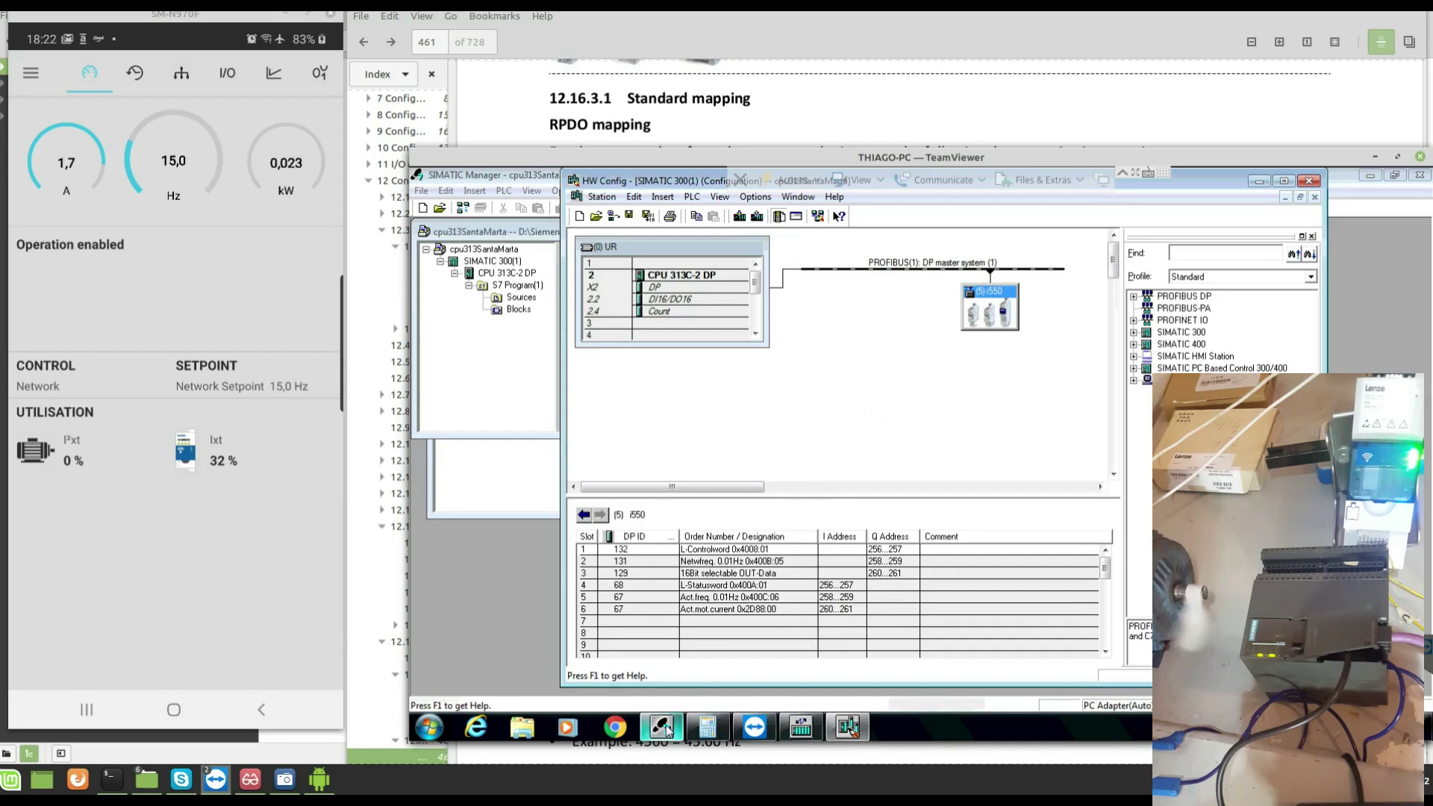
# Open OB1 from the program's Blocks and scroll through its SFC15 DPWR_DAT networks
pyautogui.moveTo(667, 730)
pyautogui.click(661, 676)
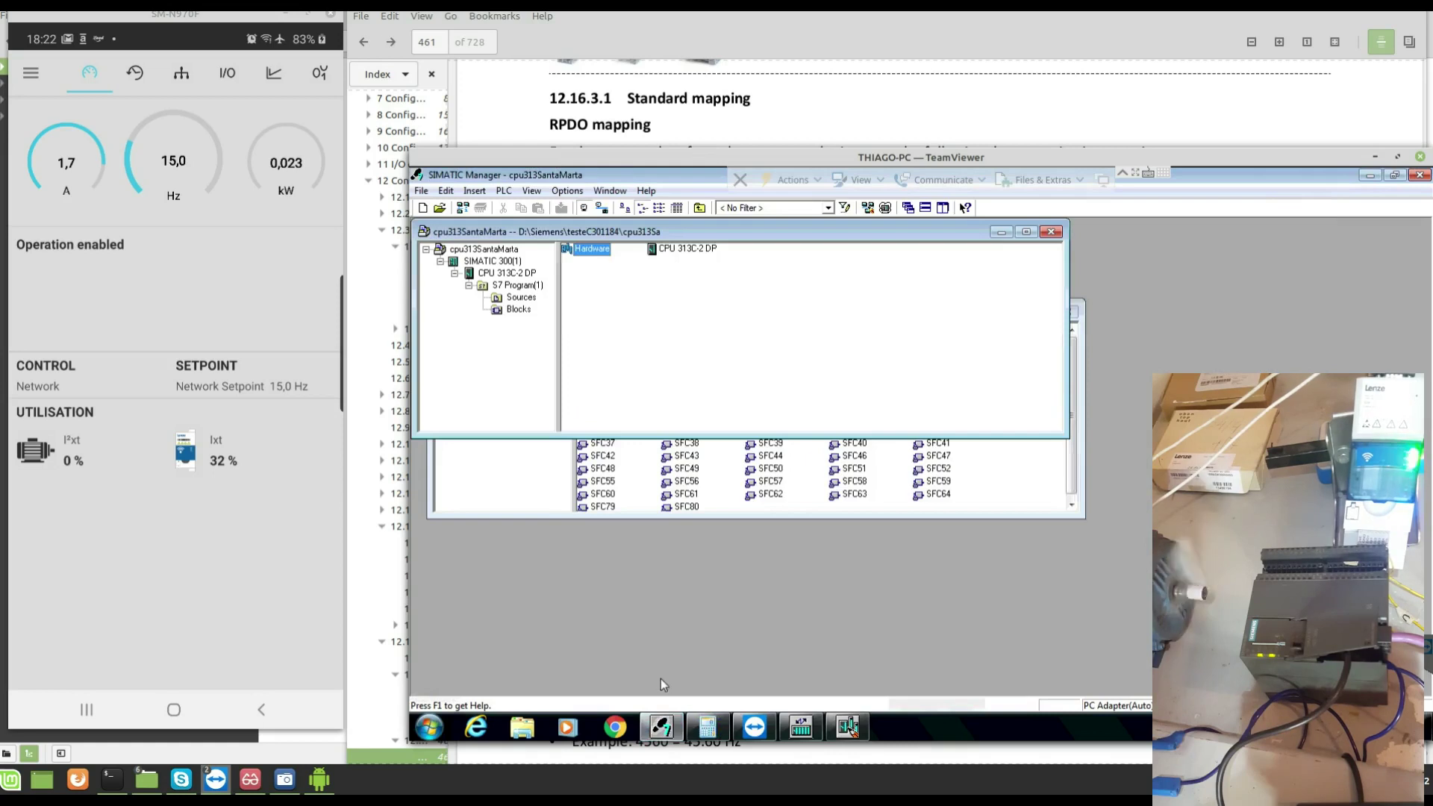
pyautogui.click(657, 503)
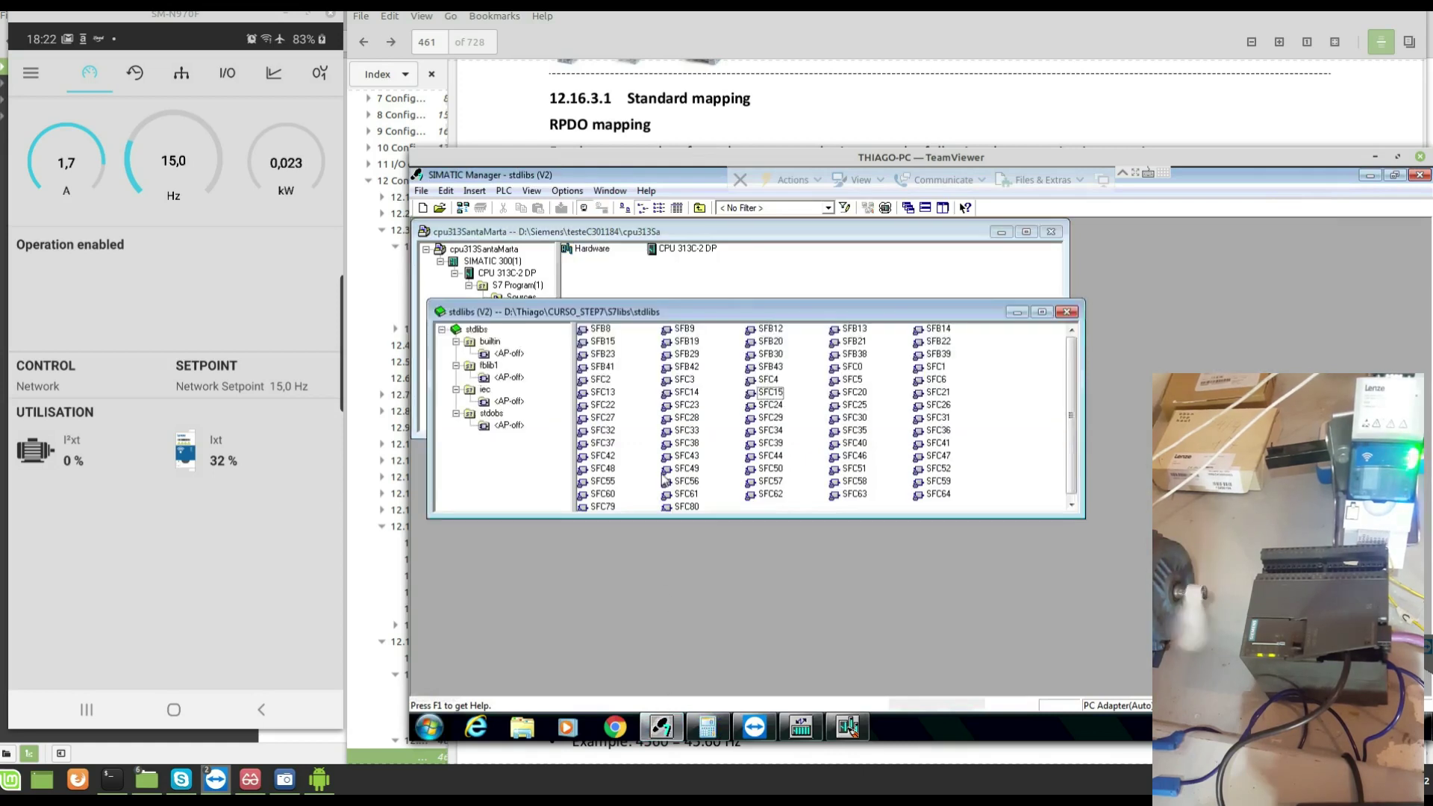
pyautogui.click(734, 280)
pyautogui.click(518, 310)
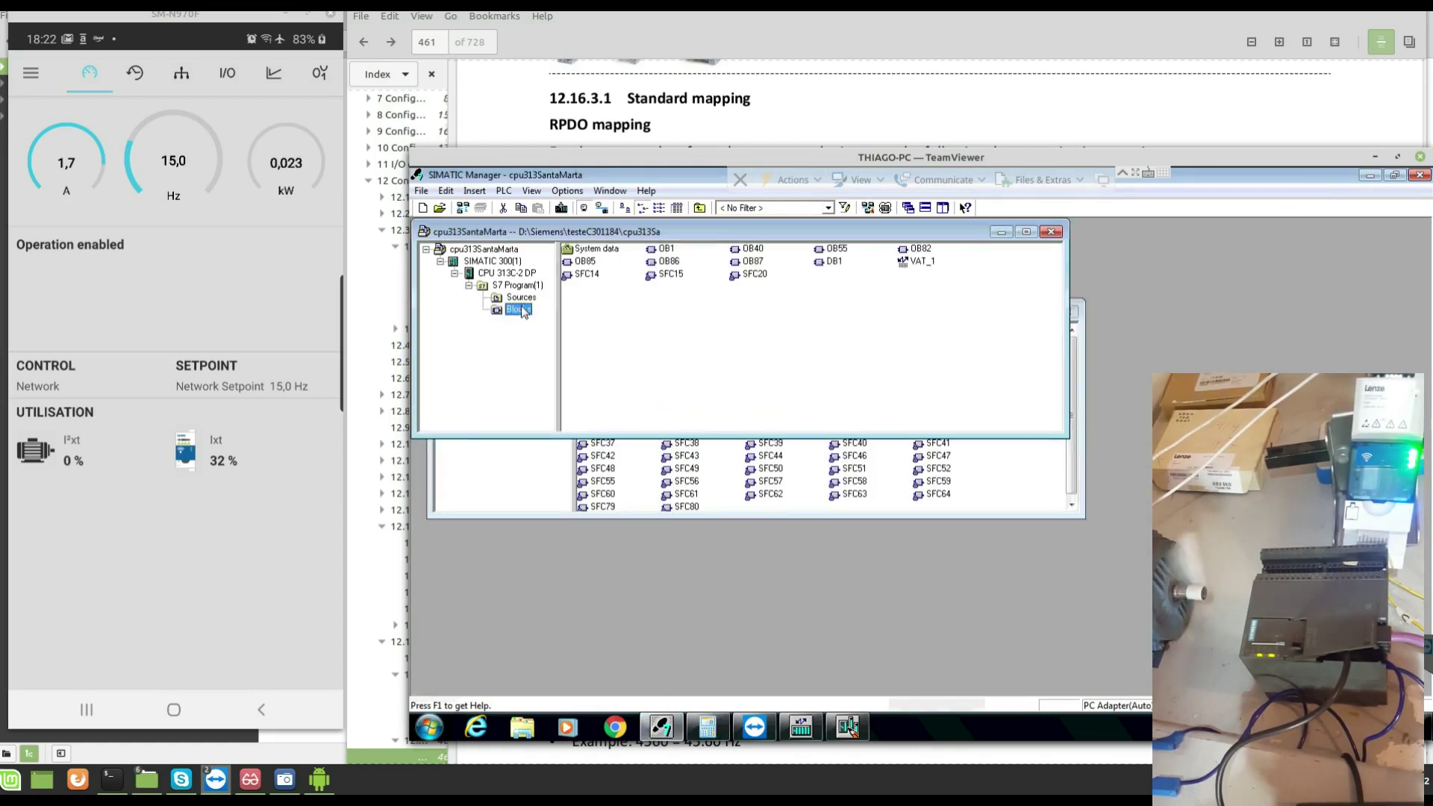
pyautogui.doubleClick(667, 250)
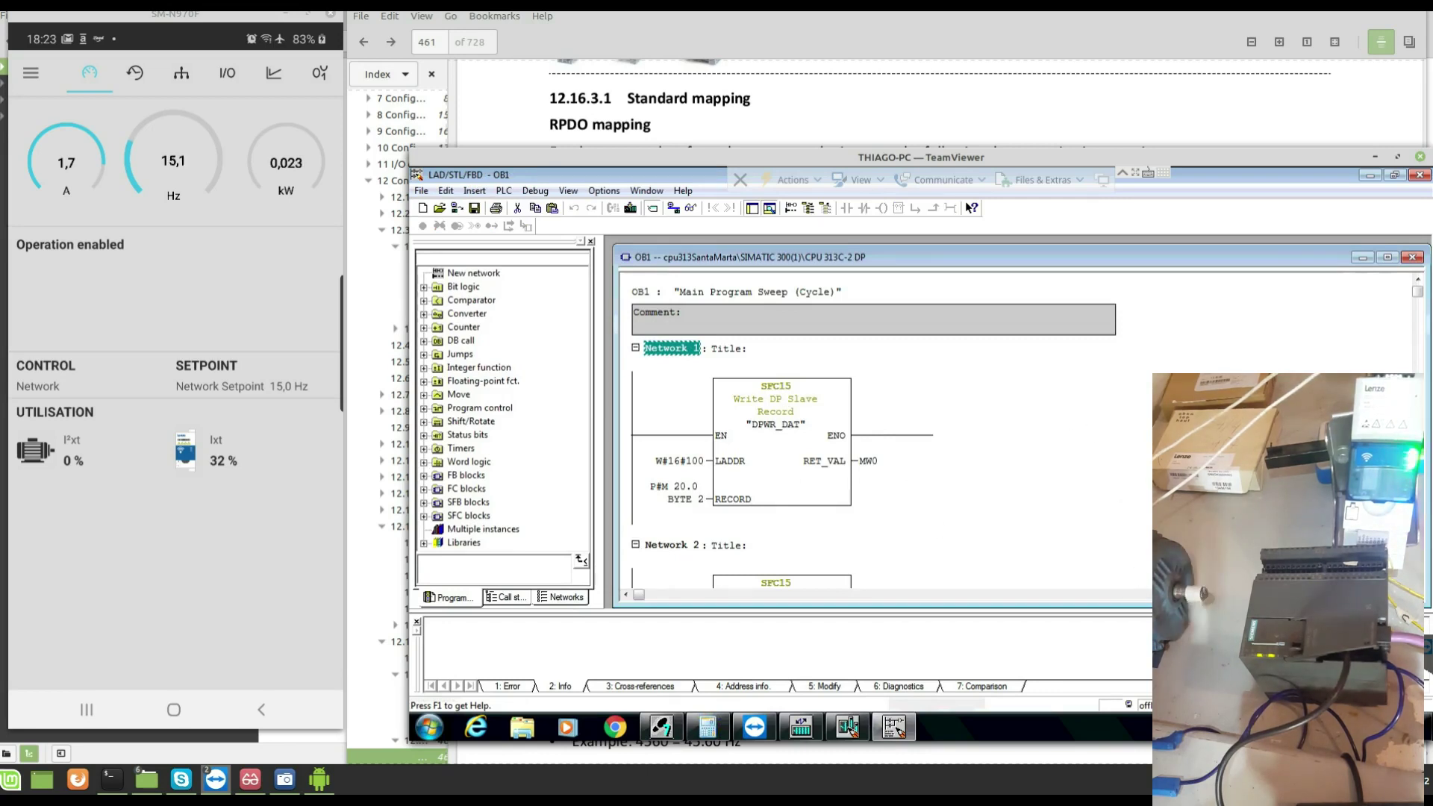
pyautogui.scroll(-3, 751, 319)
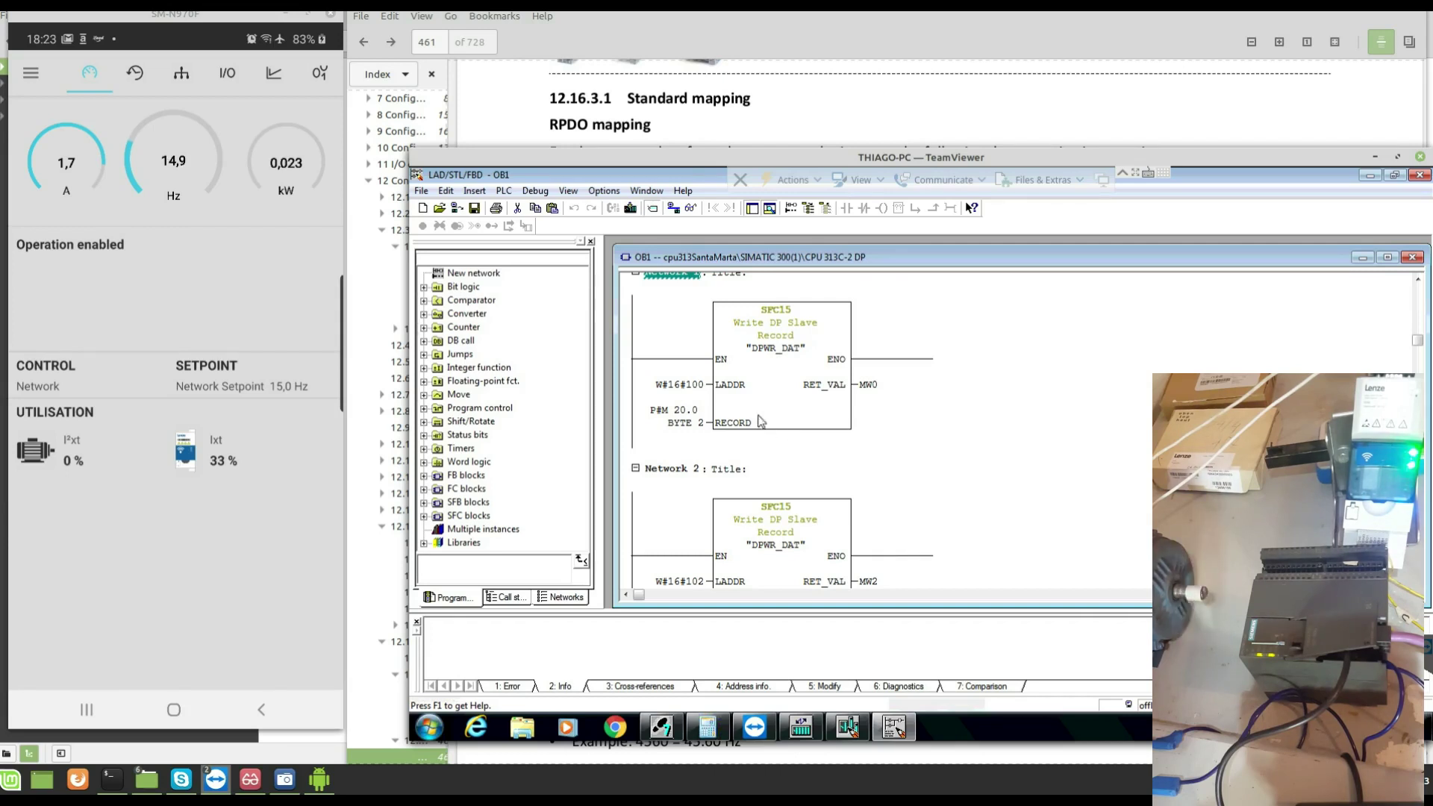
pyautogui.scroll(-1, 776, 429)
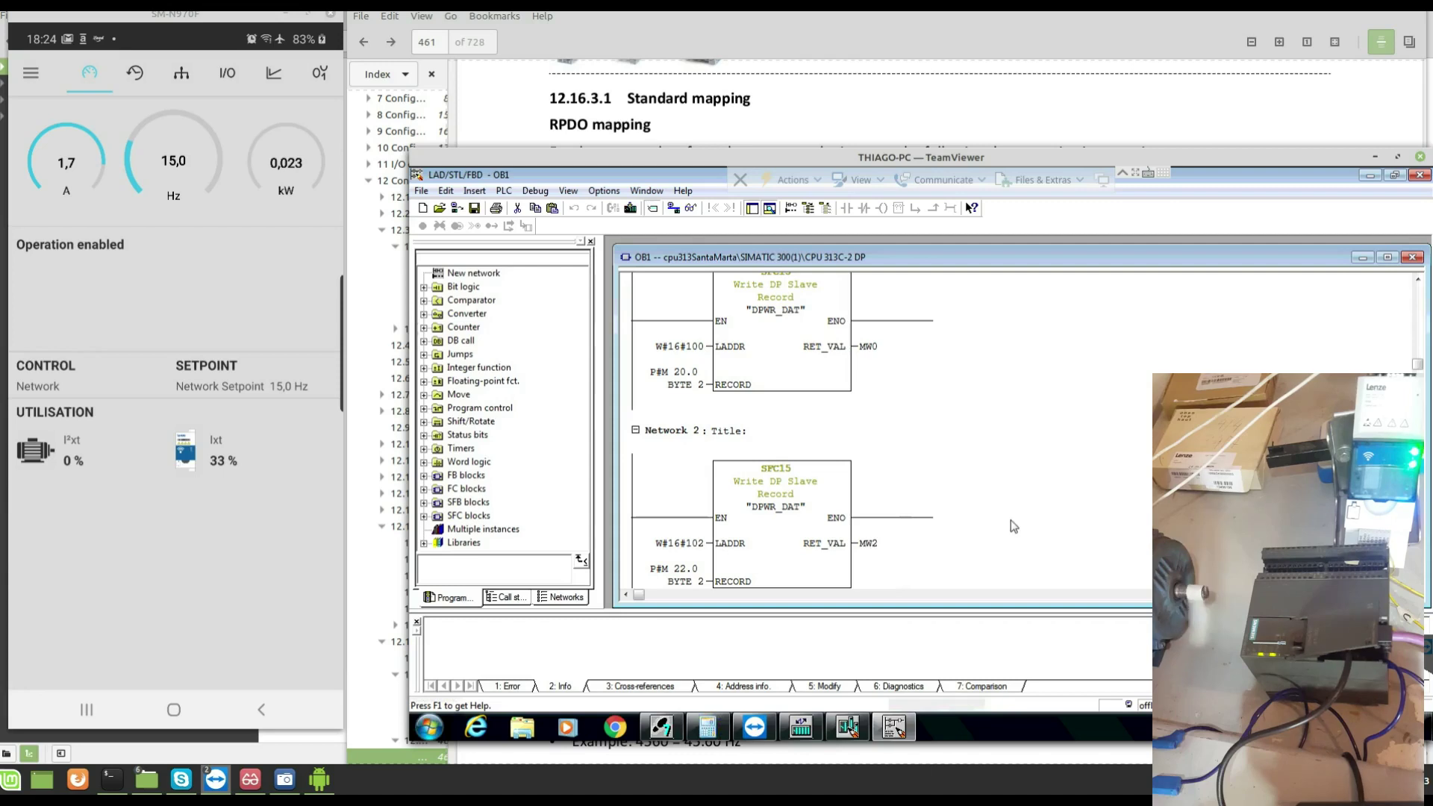
pyautogui.scroll(-5, 1023, 520)
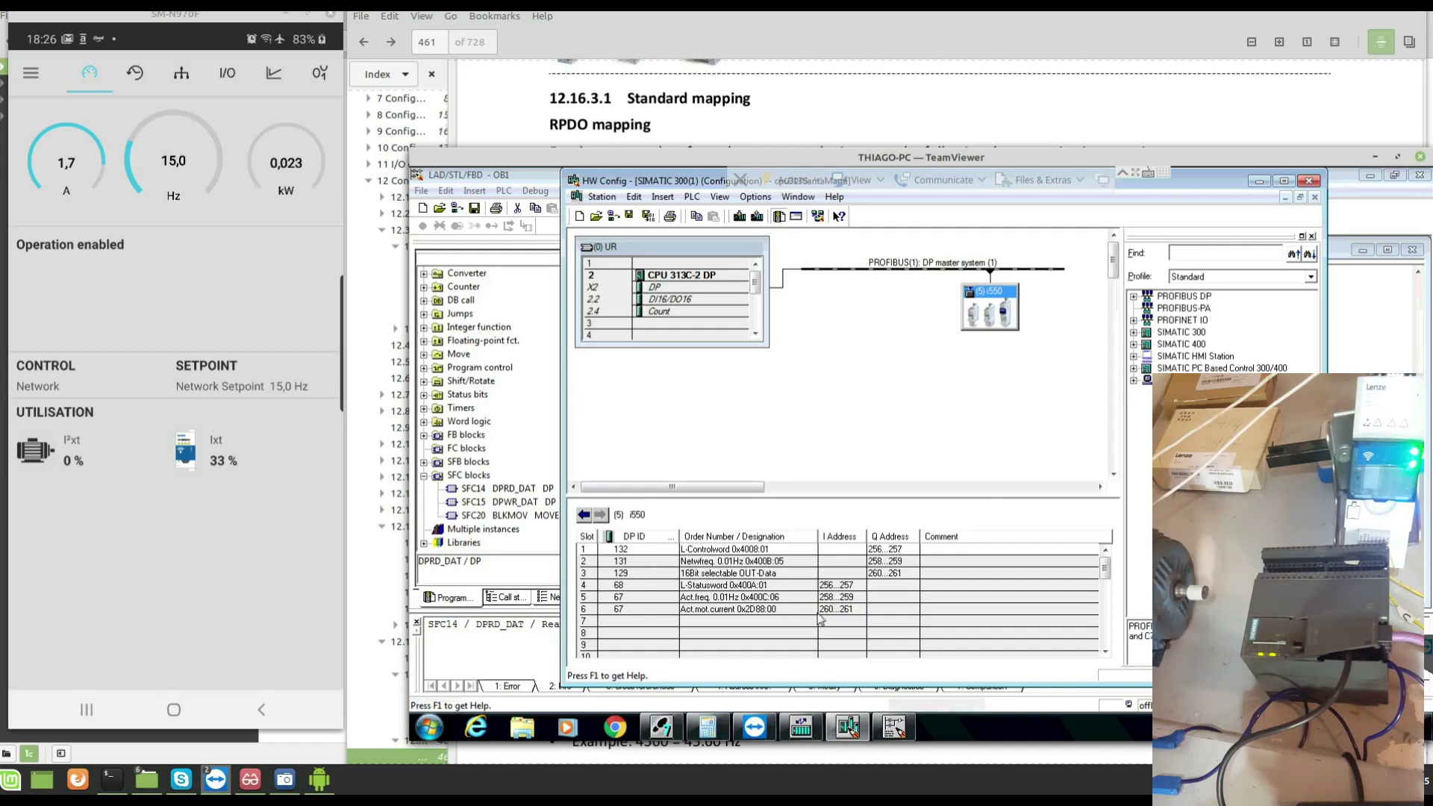
# Set Network 3's DPRD_DAT to LADDR W#16#100, RET_VAL MW4 and RECORD P#M30.0 BYTE 2
pyautogui.click(1259, 181)
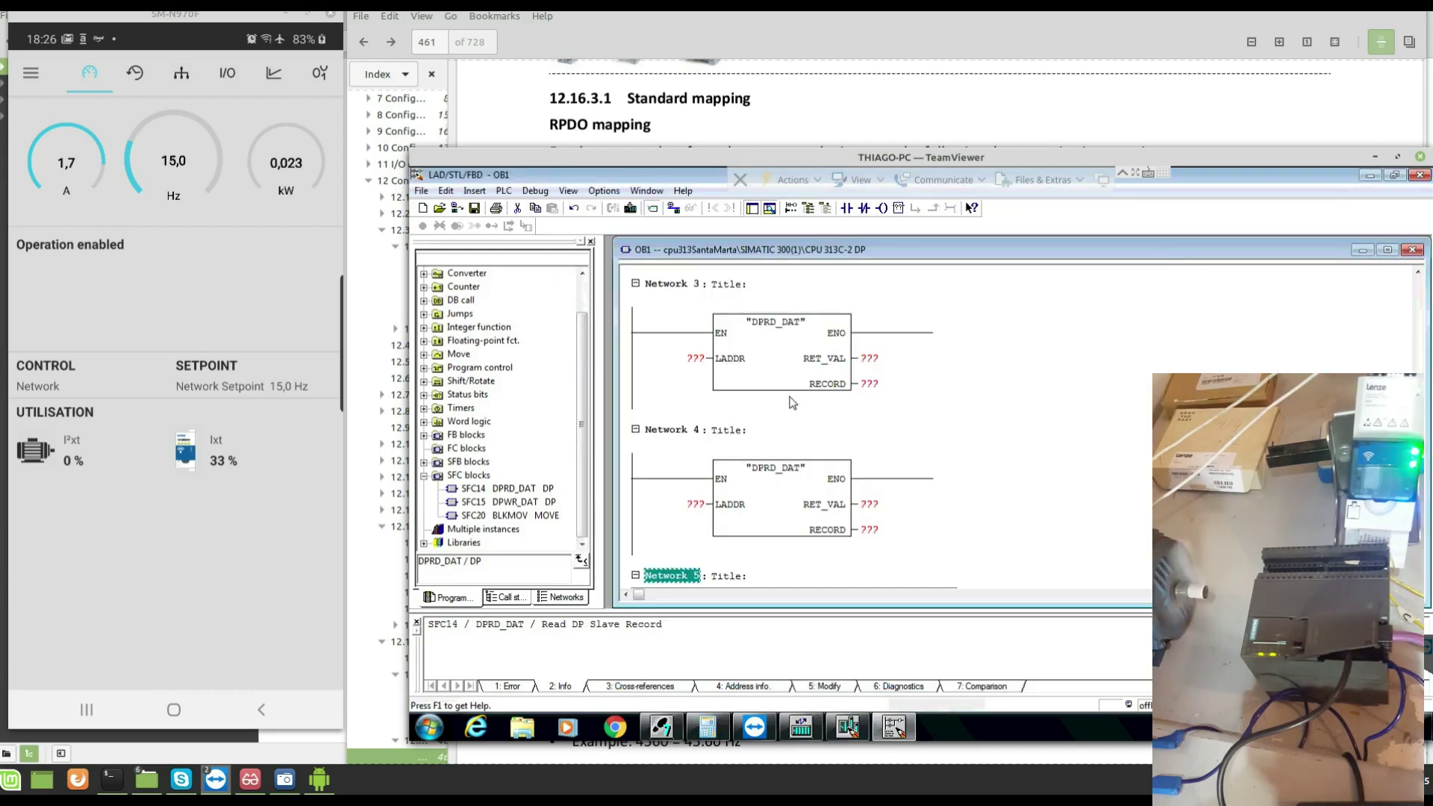
pyautogui.click(690, 362)
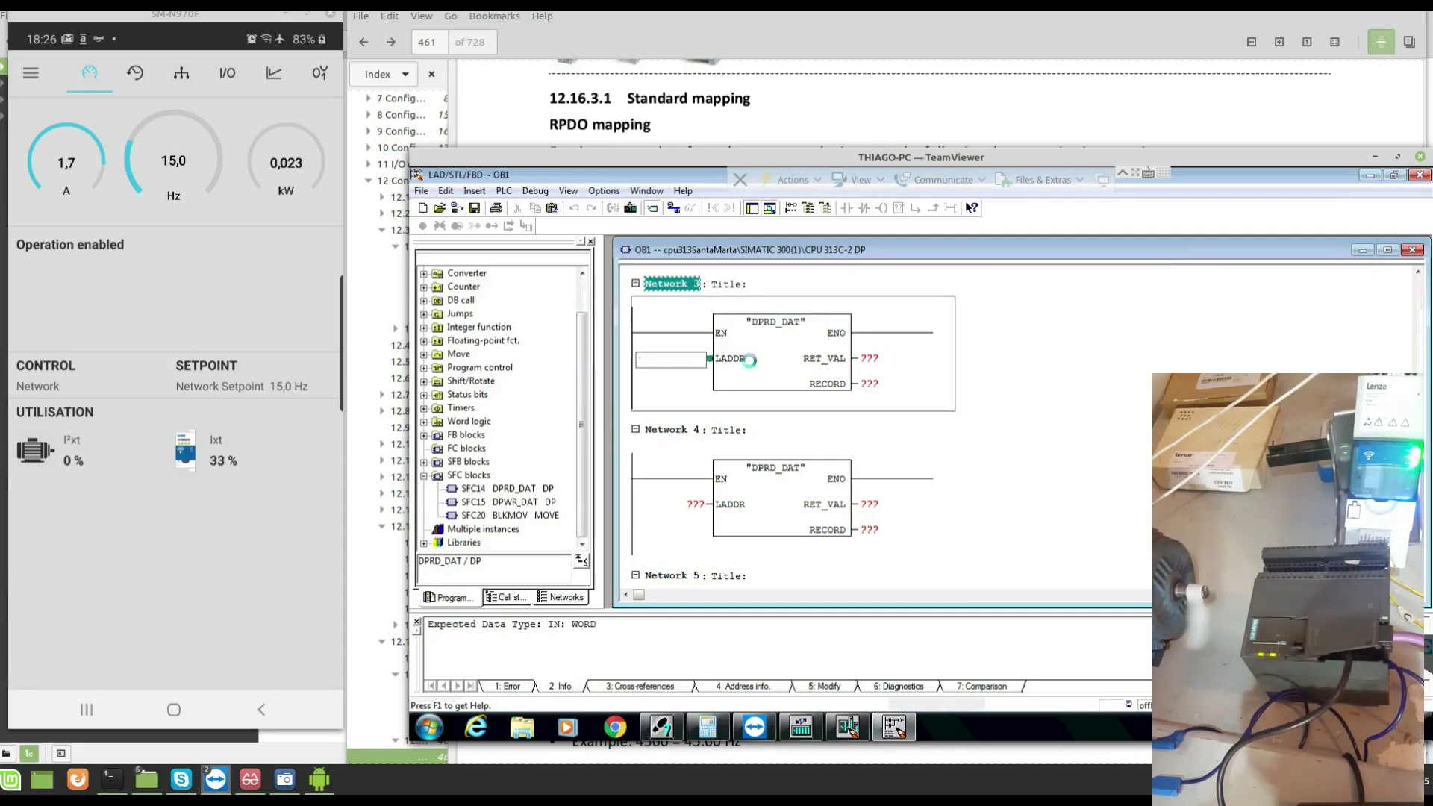
pyautogui.write('w')
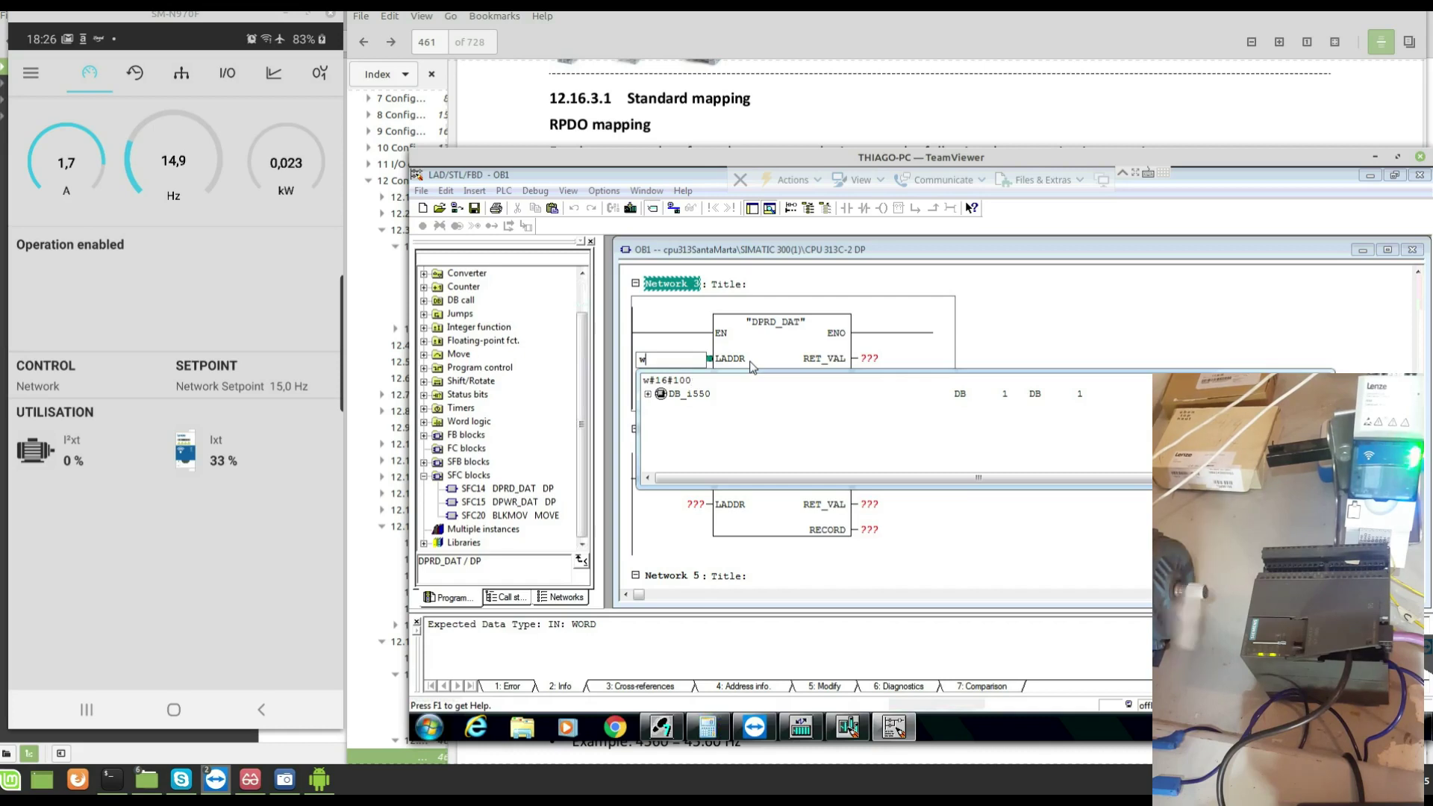
pyautogui.press('Return')
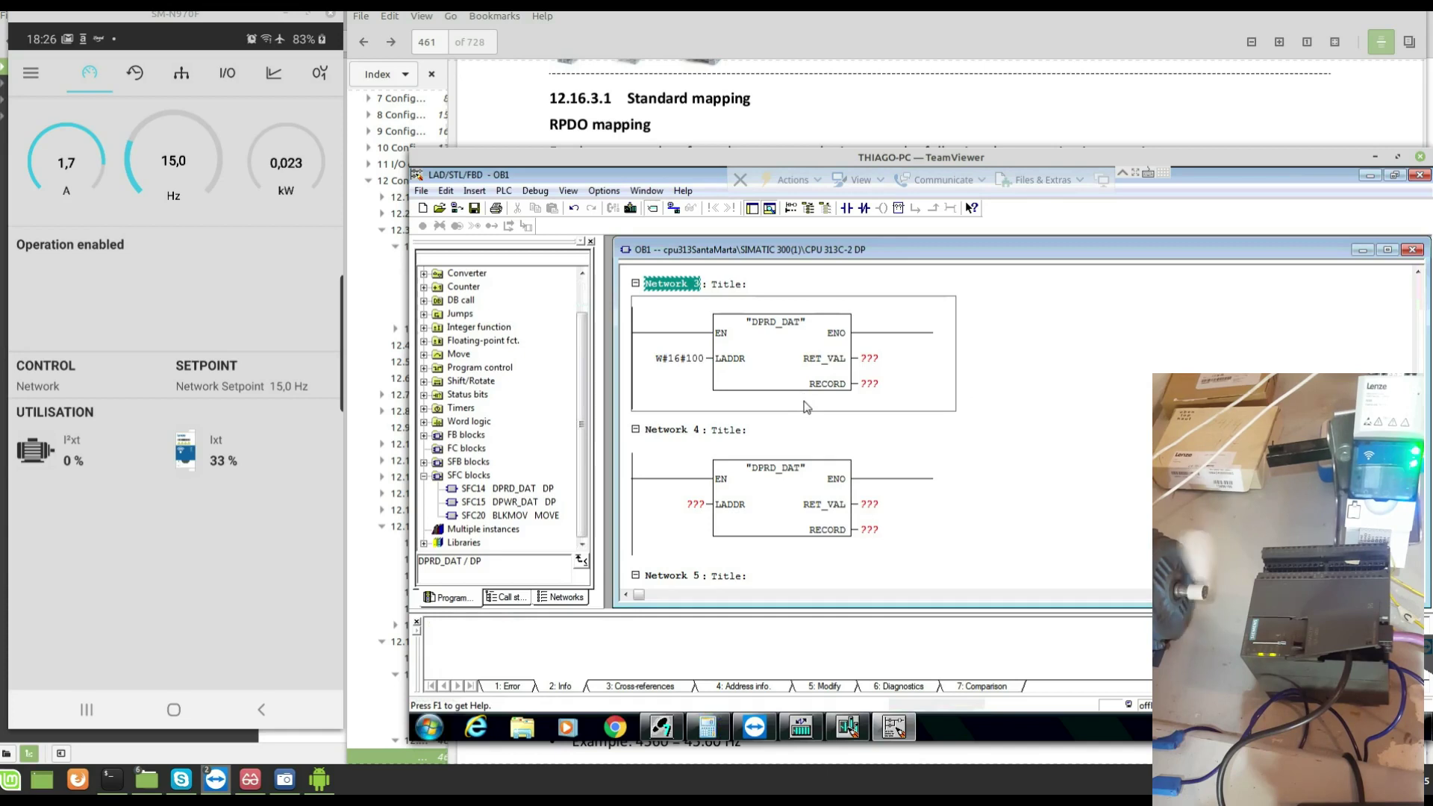
pyautogui.click(870, 358)
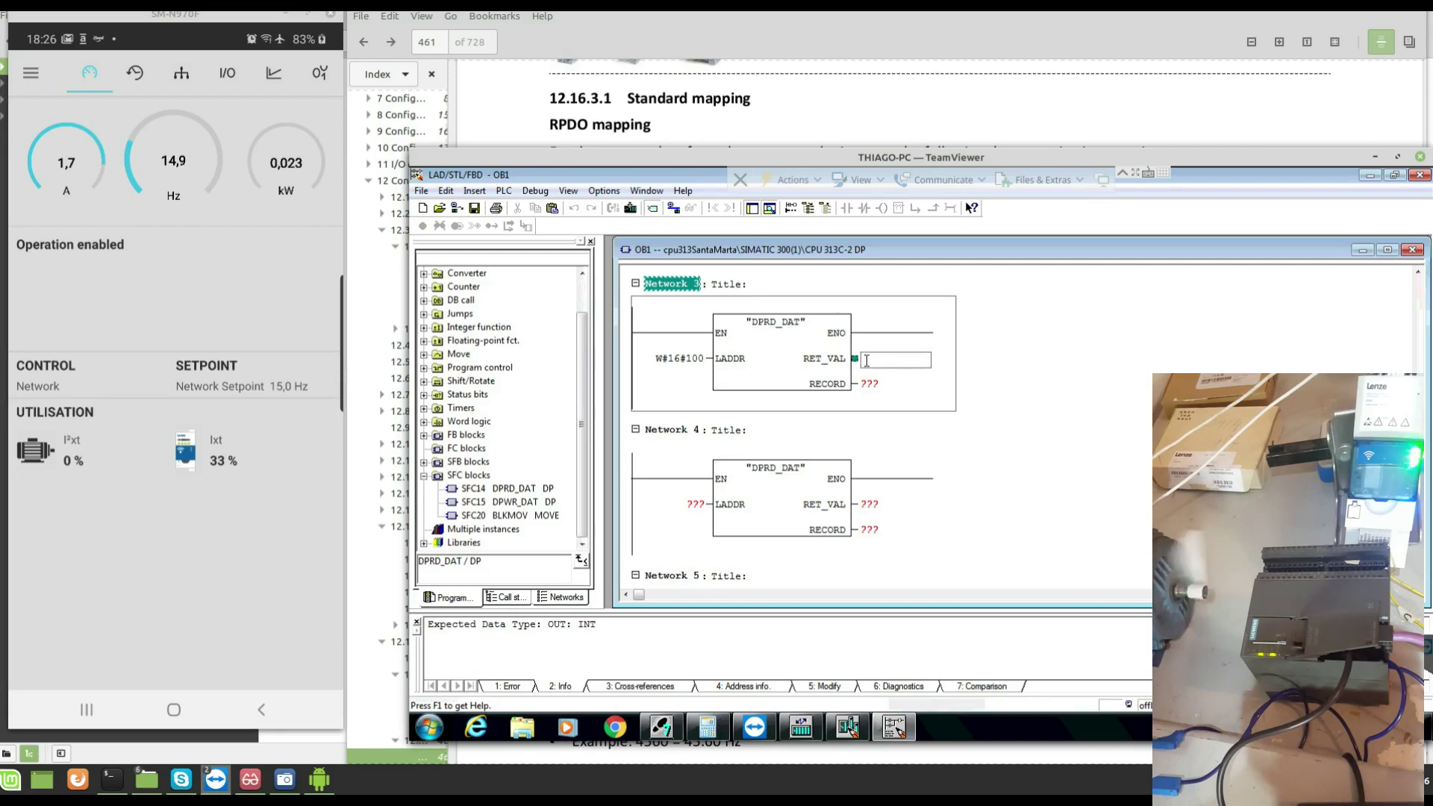
pyautogui.write('w4')
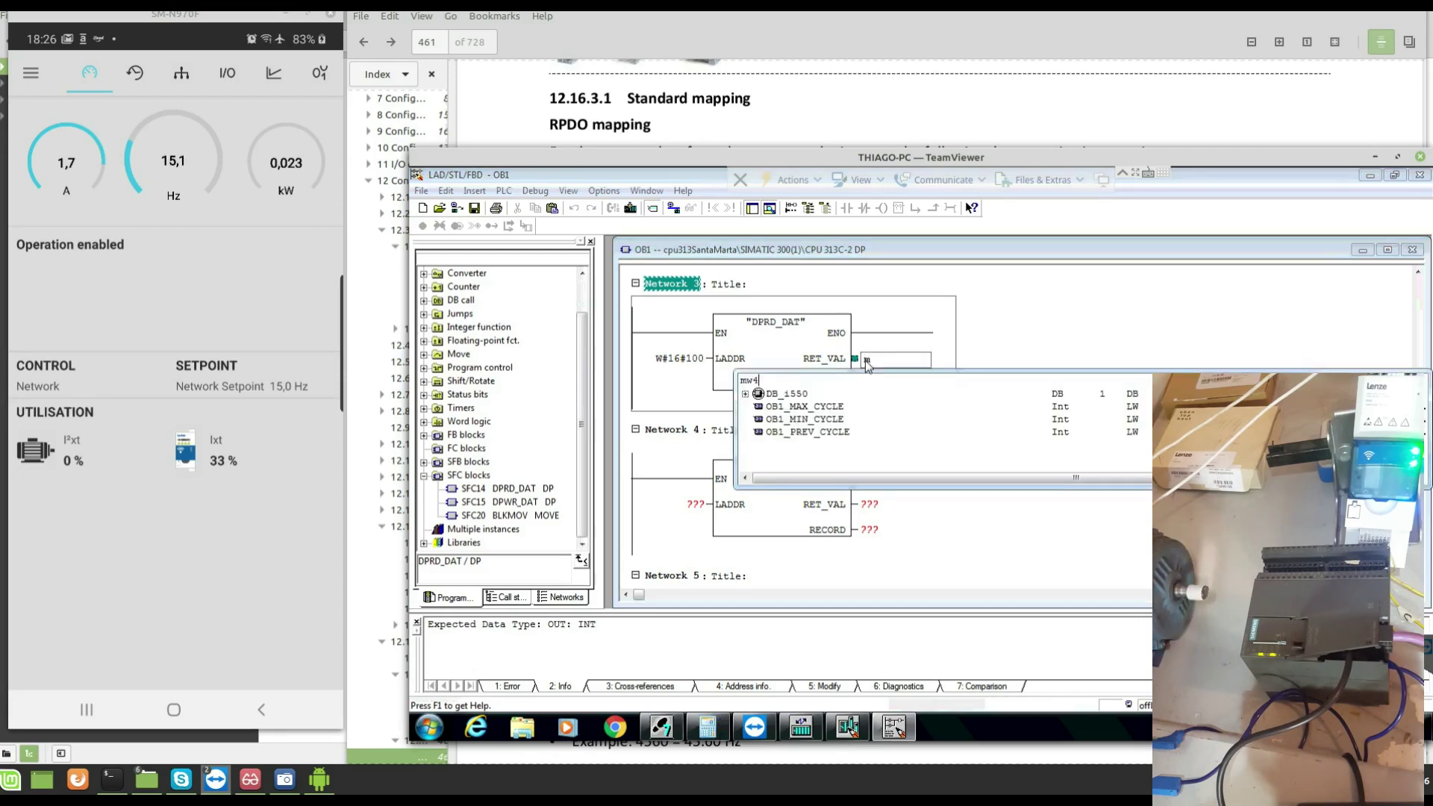
pyautogui.press('Return')
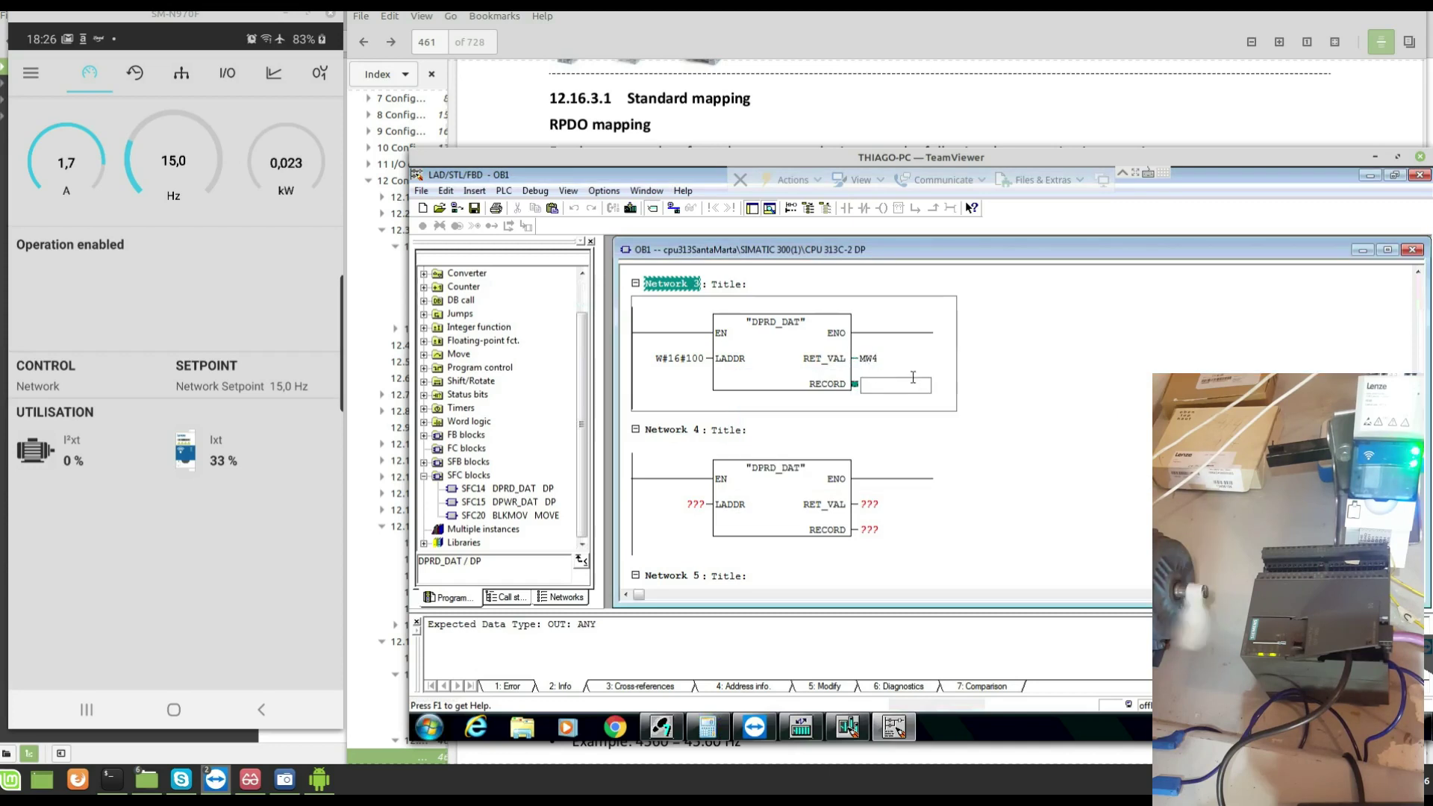
pyautogui.click(888, 382)
pyautogui.write('p#')
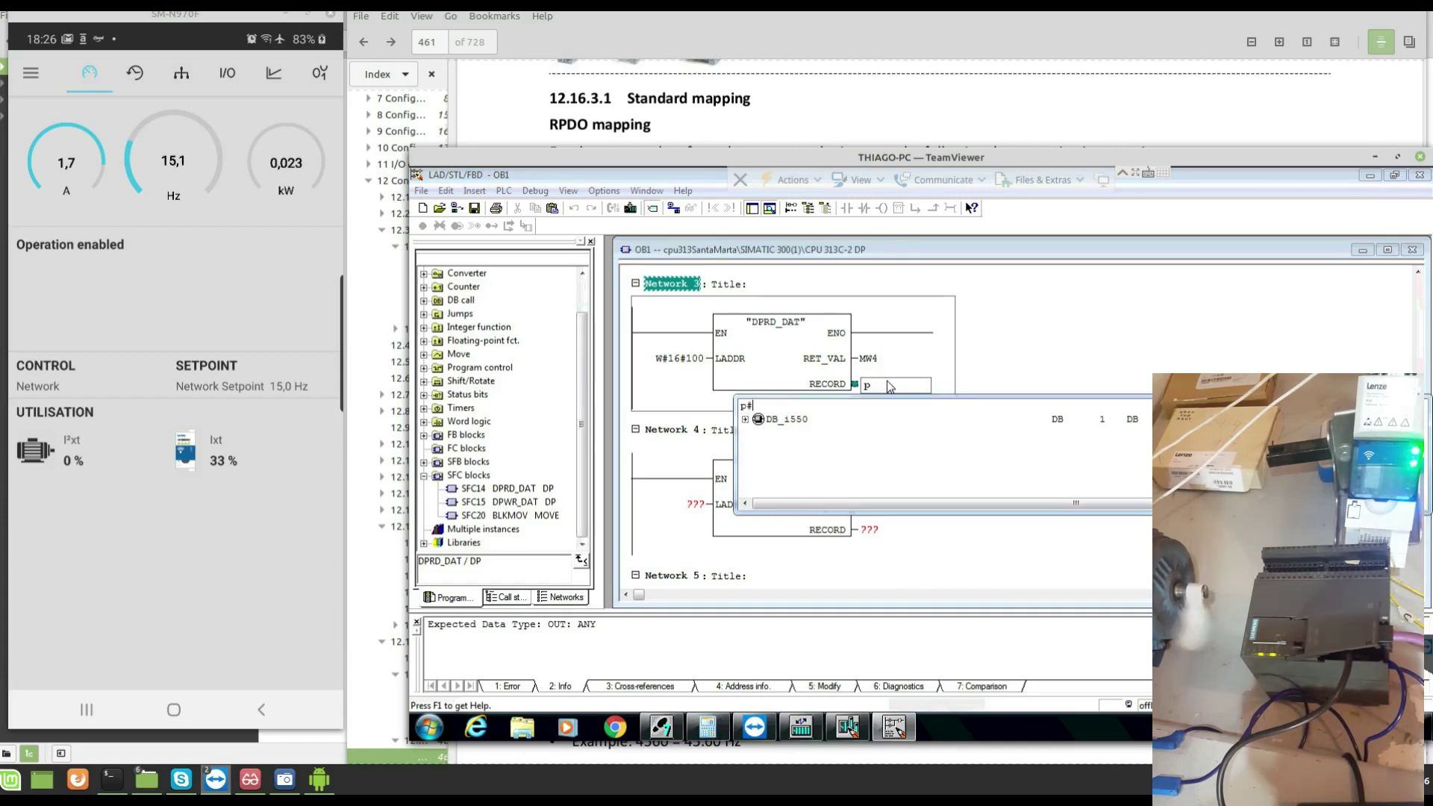
pyautogui.write('m30;')
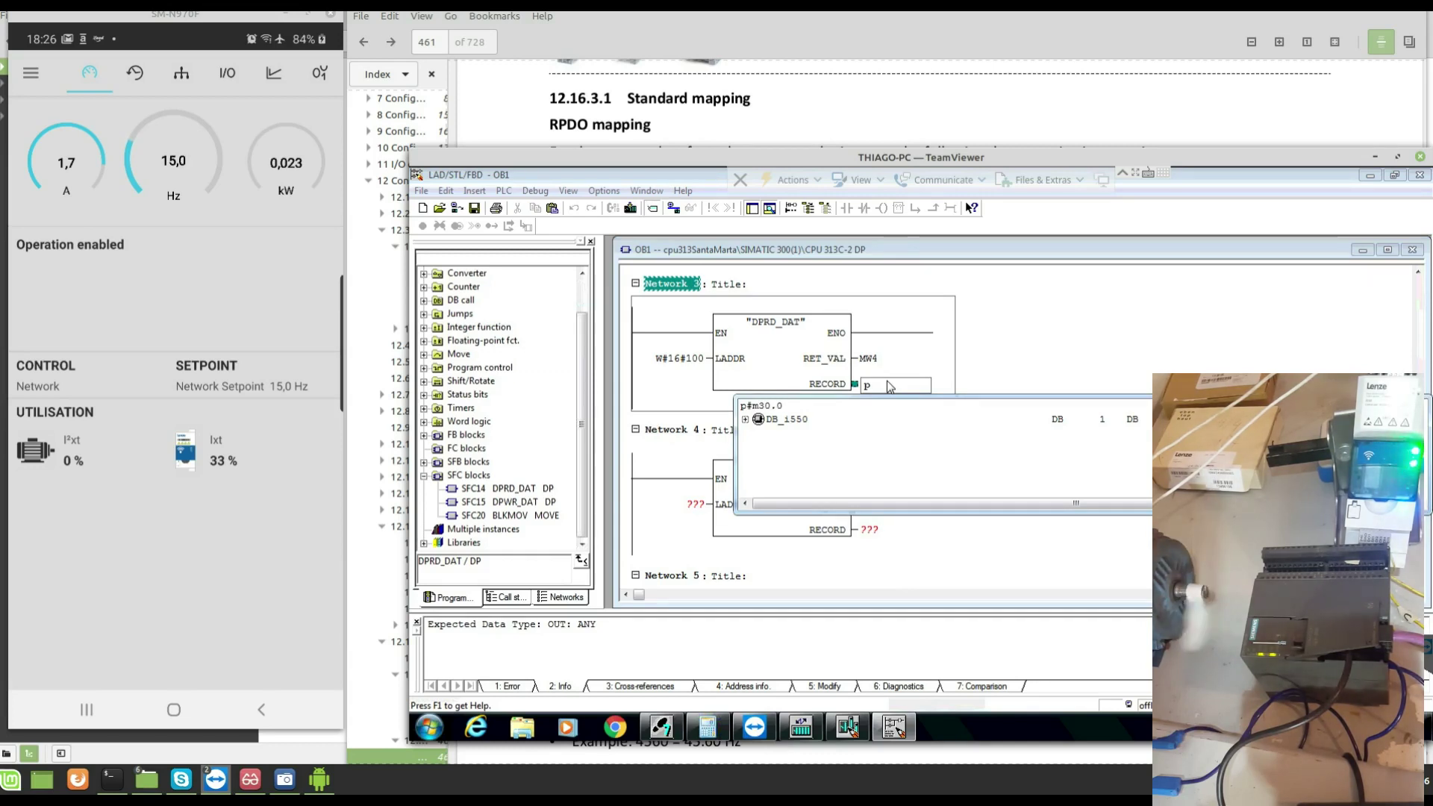
pyautogui.write(' byte')
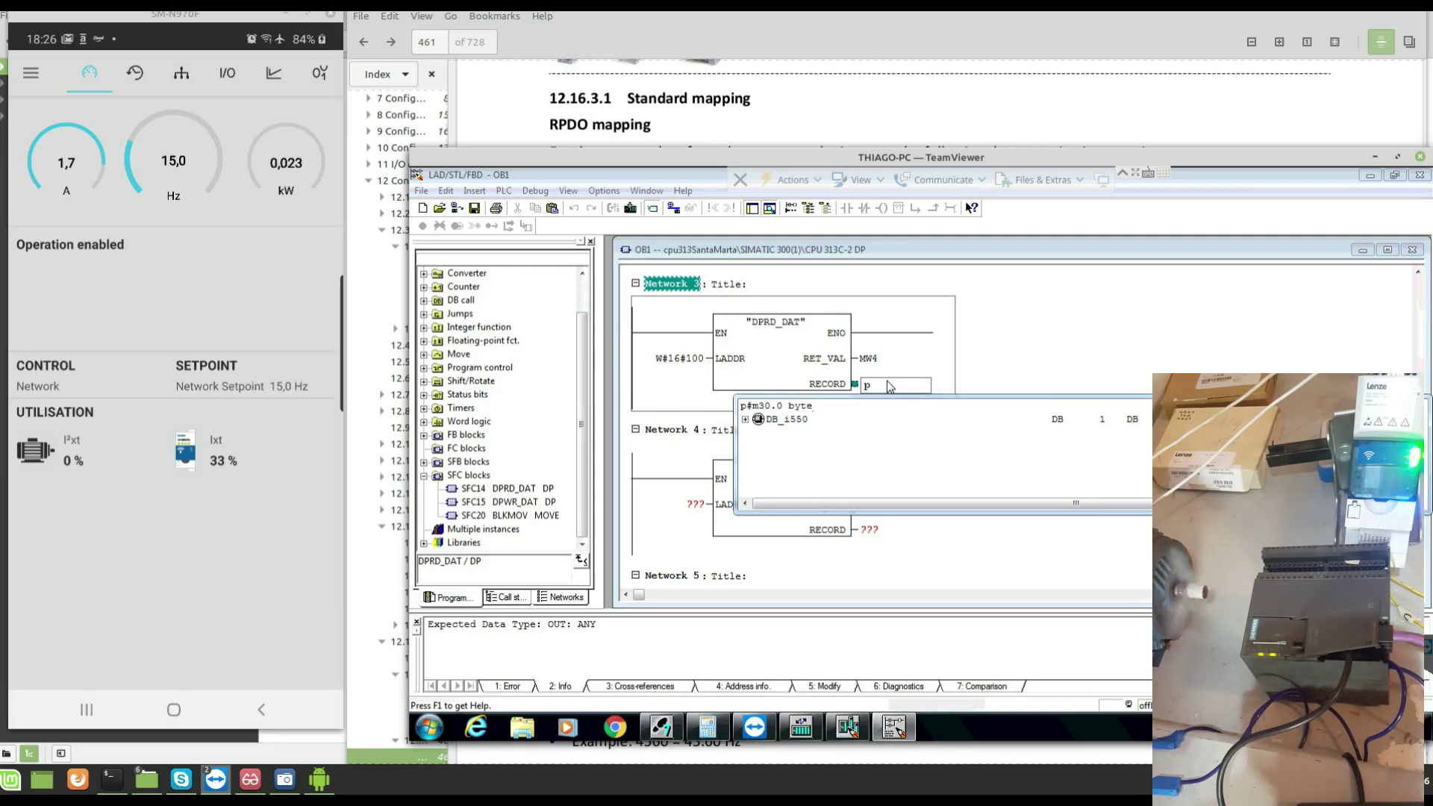
pyautogui.write(' 2')
pyautogui.press('Return')
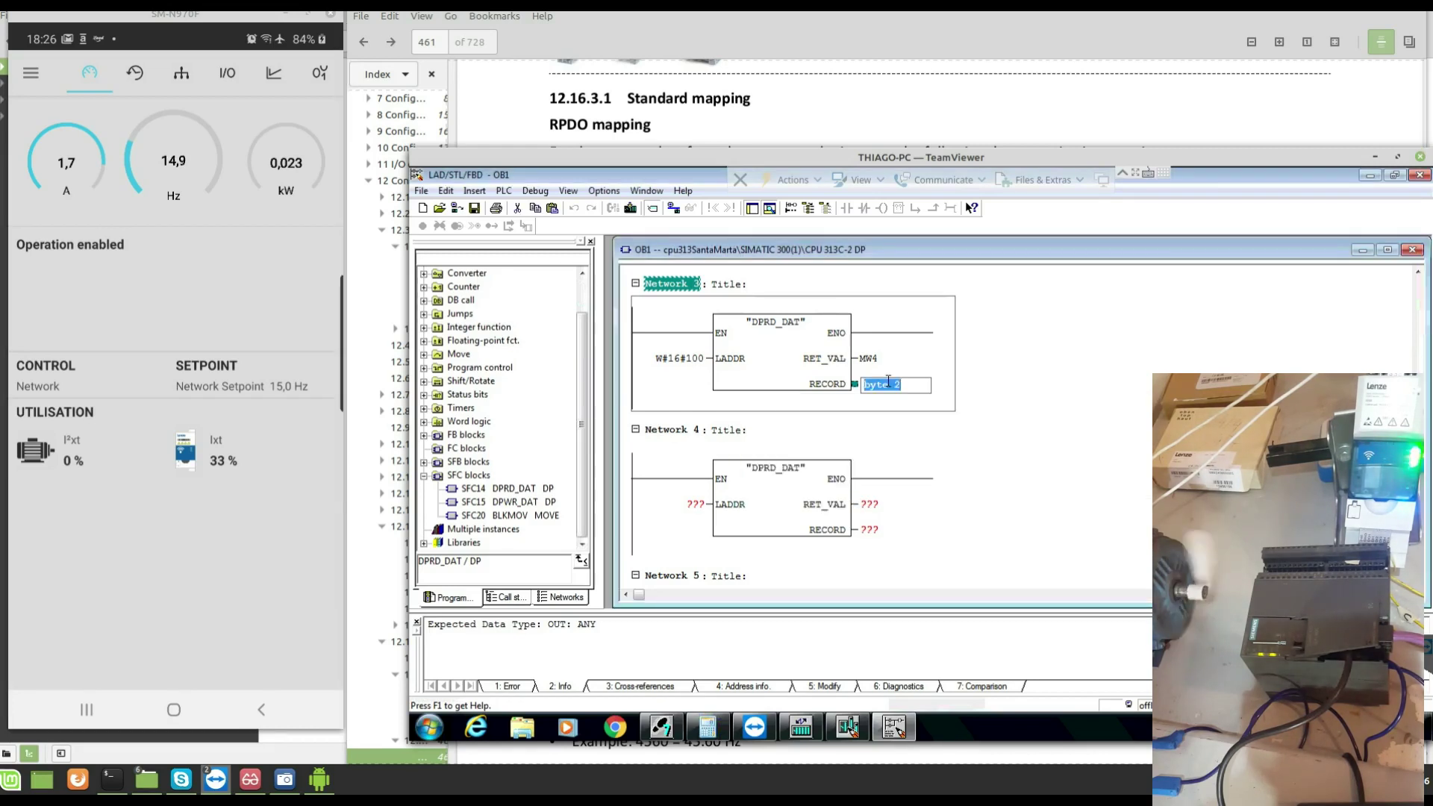
pyautogui.click(937, 450)
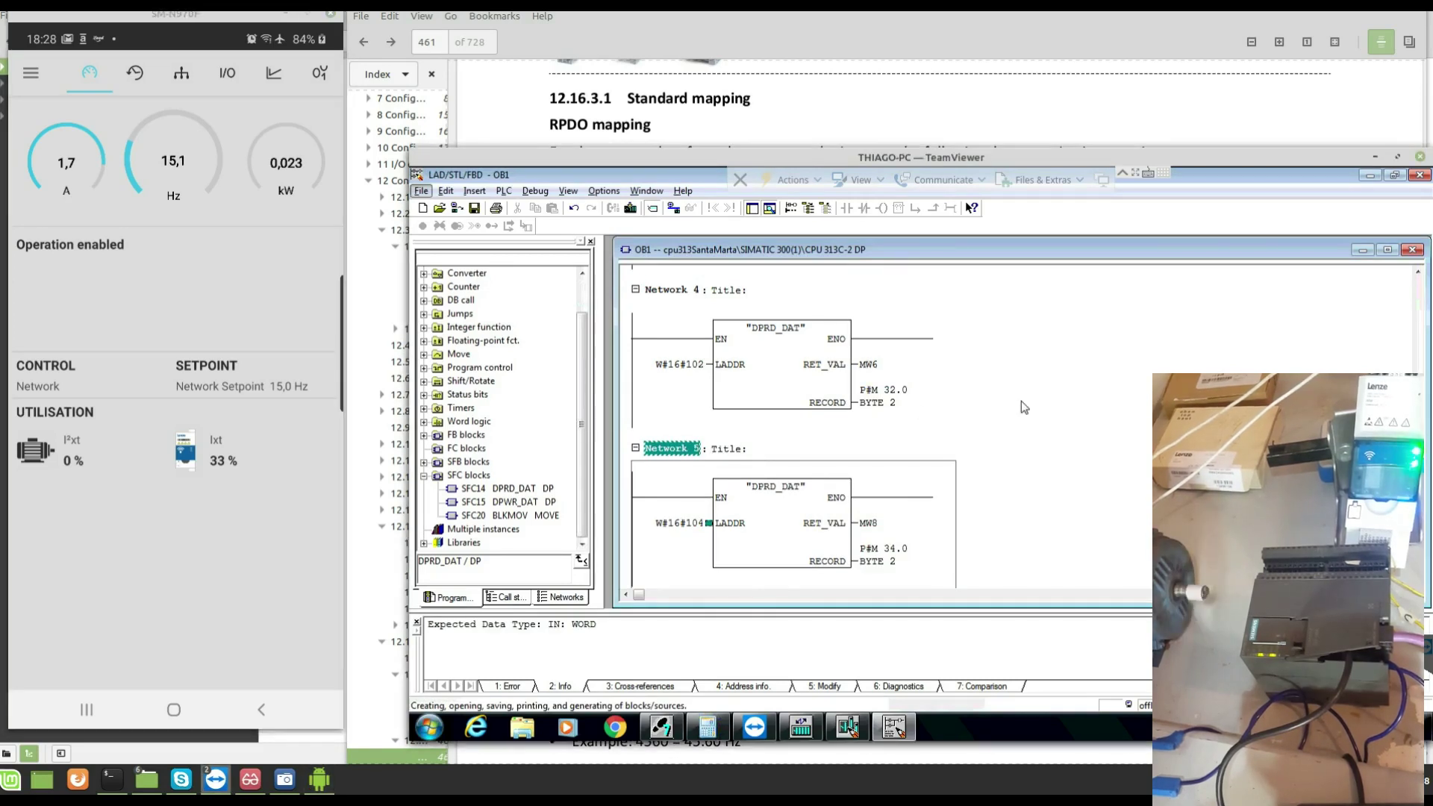
# Review Networks 4–5 reading W#16#102/104 into MW6/MW8 and P#M32.0/34.0
pyautogui.press('pageup')
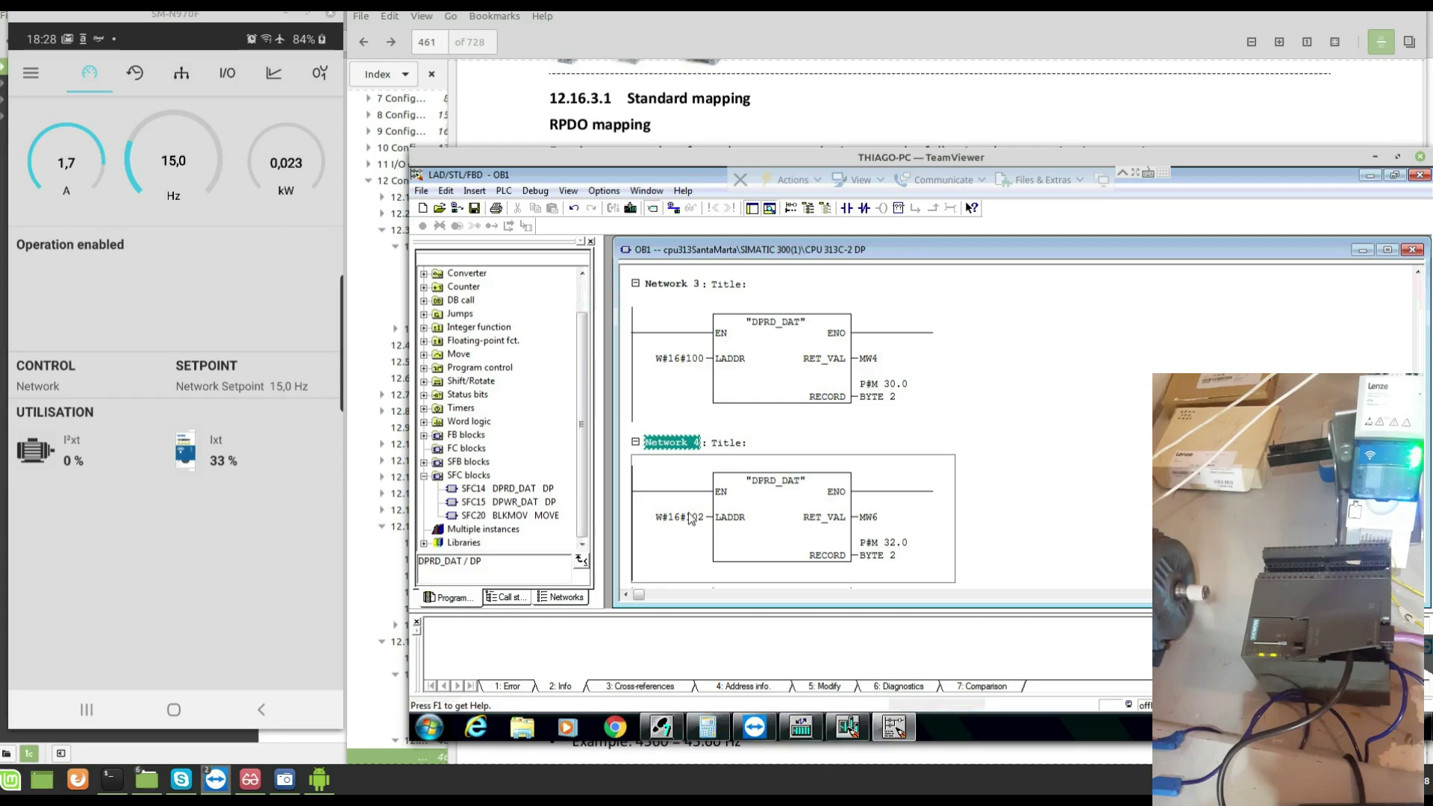
pyautogui.scroll(-1, 730, 513)
pyautogui.scroll(-3, 733, 515)
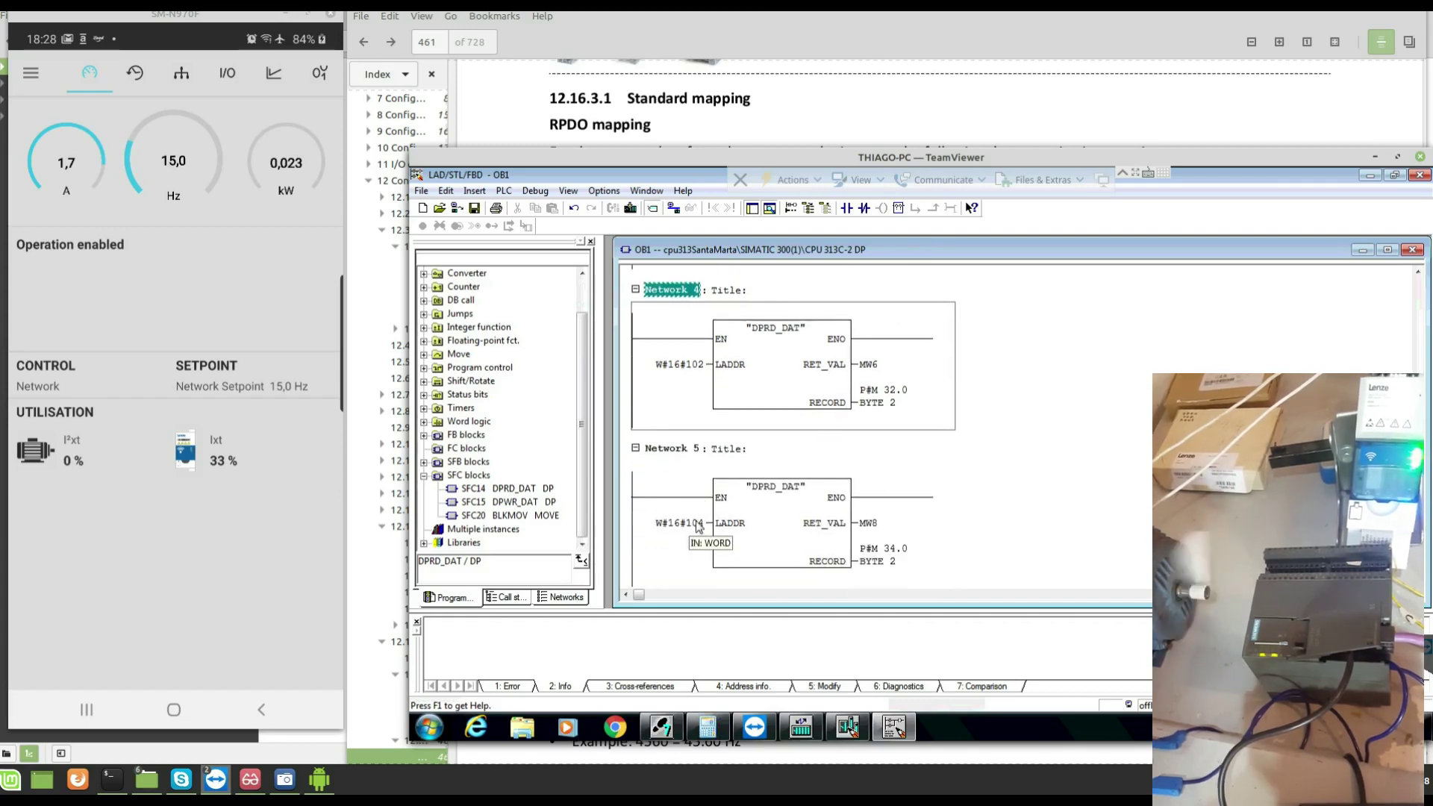
pyautogui.scroll(3, 901, 475)
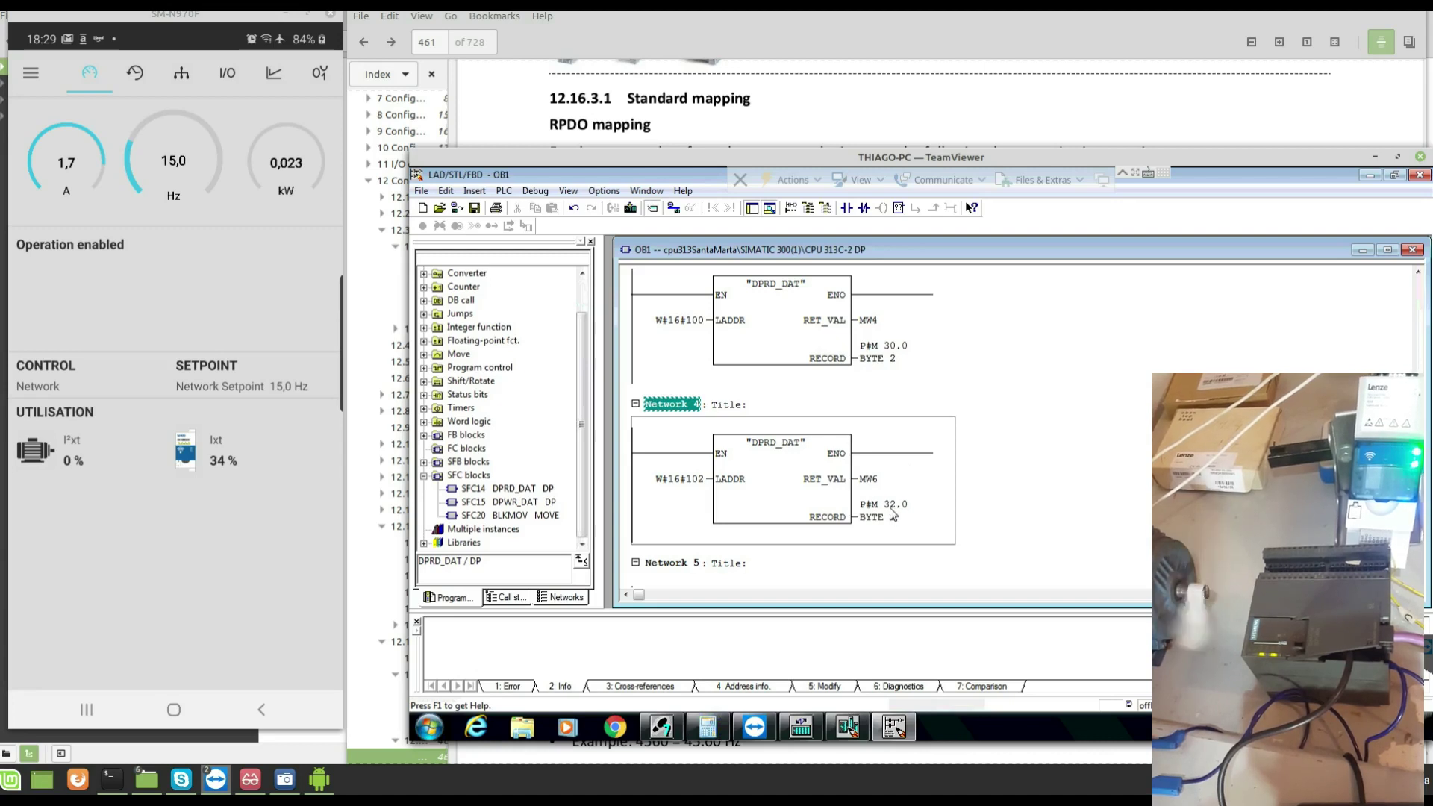
pyautogui.scroll(-4, 893, 514)
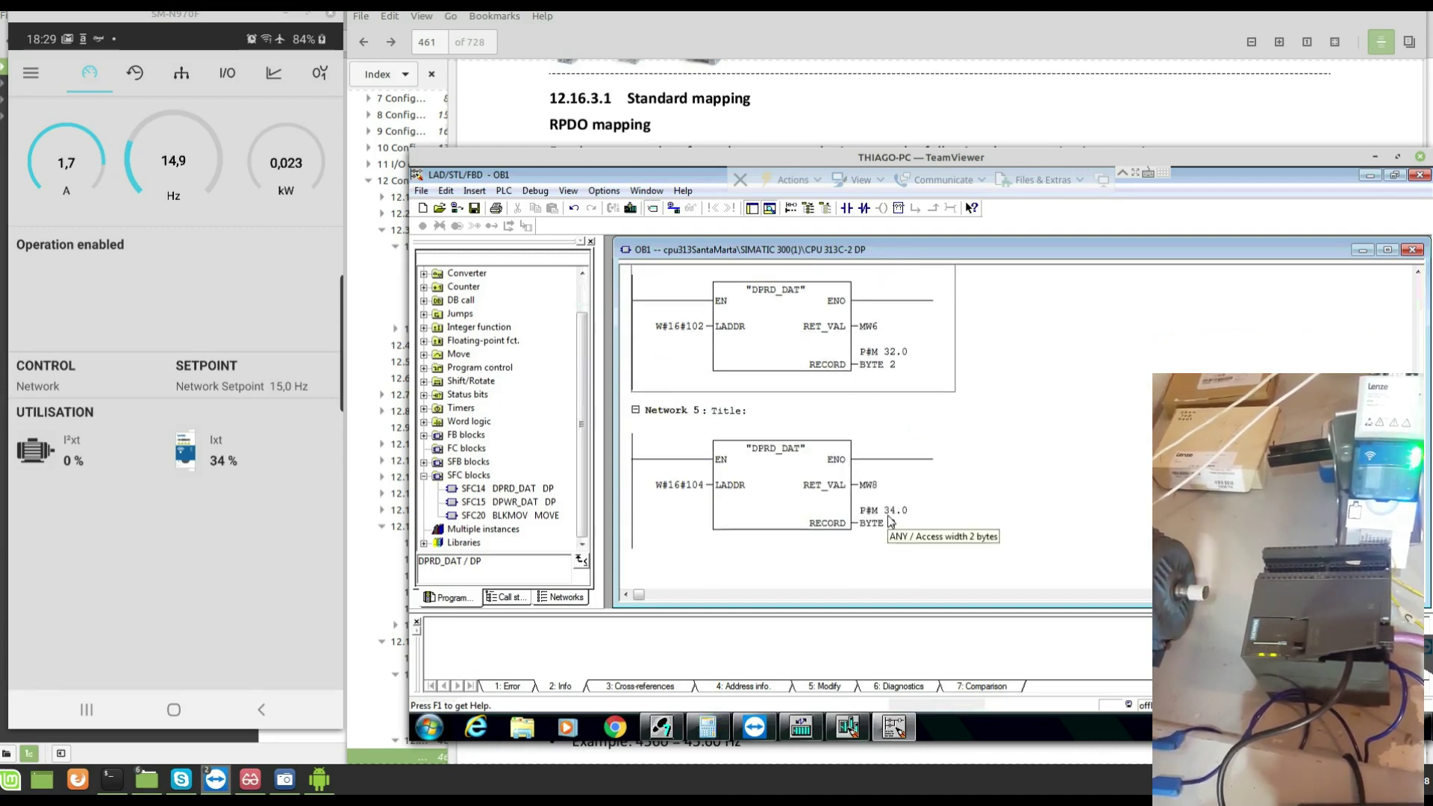
# Insert rows below row 3 in VAT_1 and add addresses MW 30, MW 32 and MW 34
pyautogui.hotkey('alt', 'Tab')
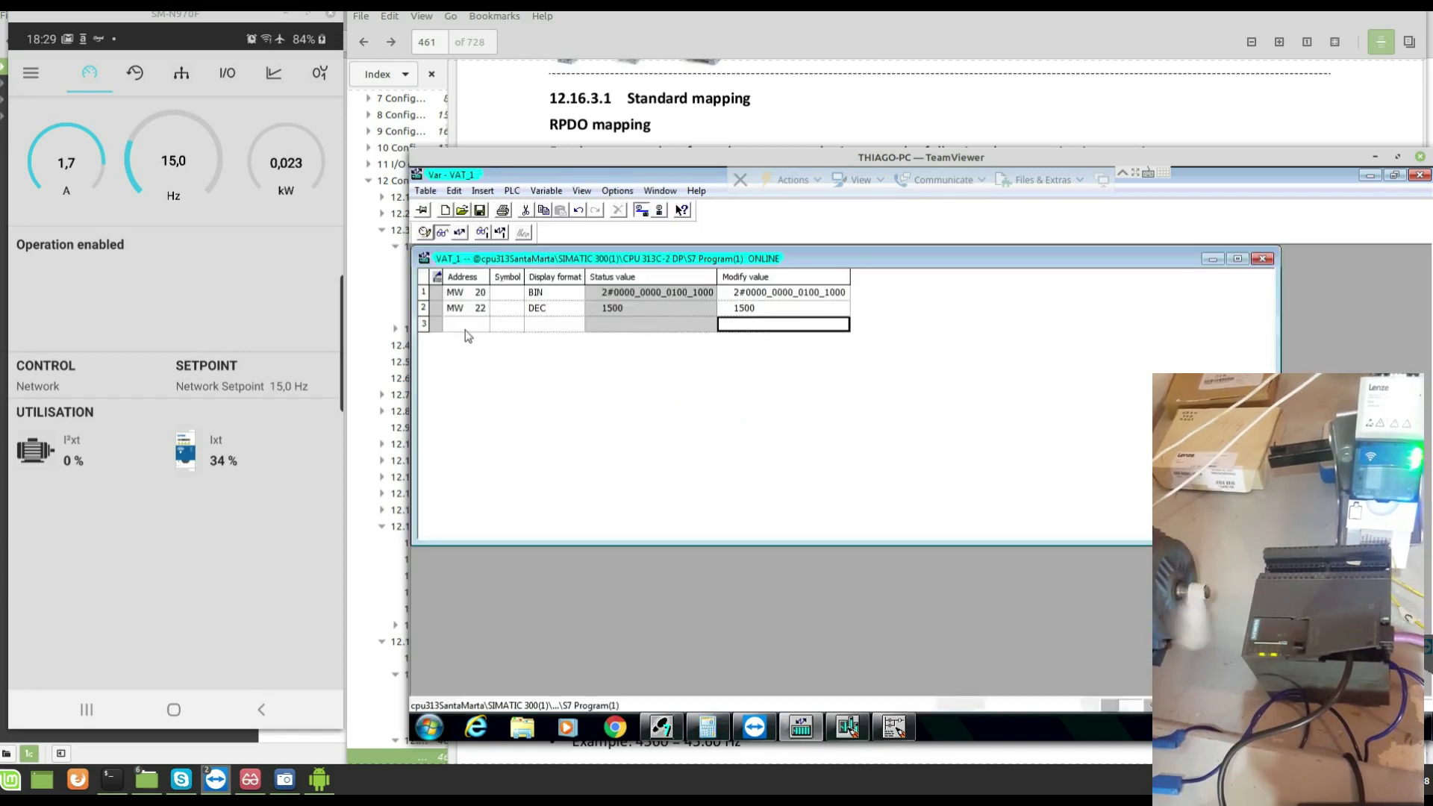
pyautogui.click(465, 328)
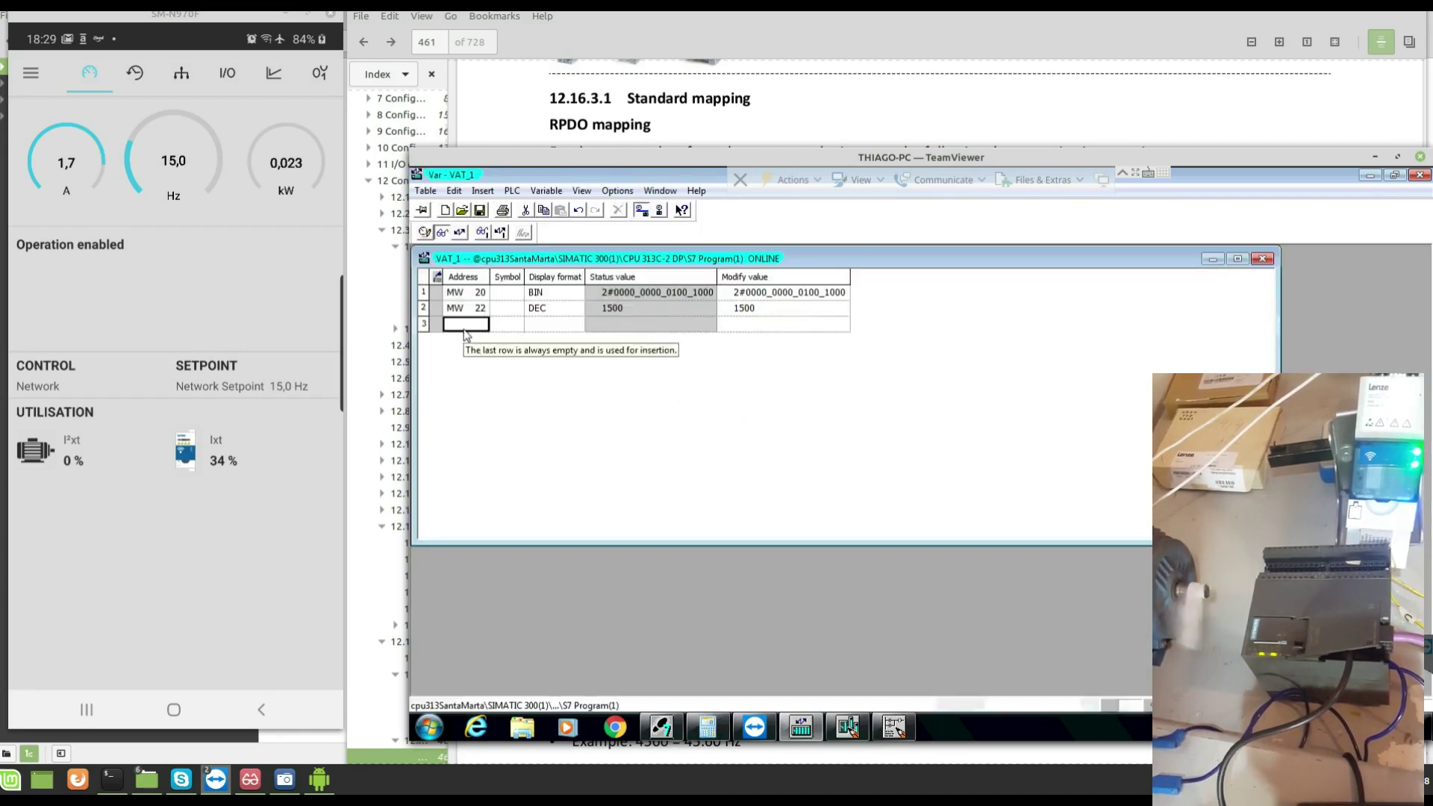
pyautogui.rightClick(426, 324)
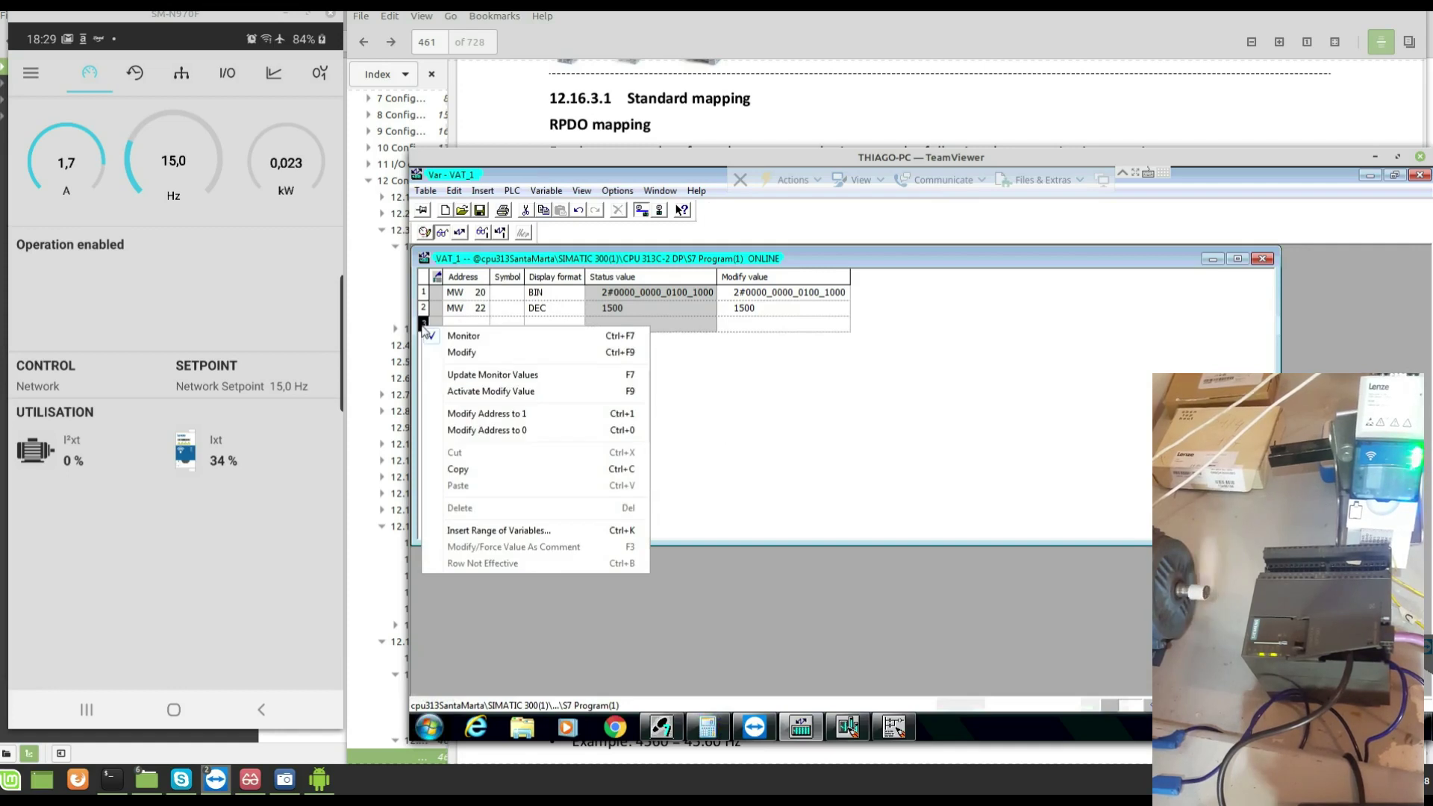
pyautogui.click(753, 398)
pyautogui.click(472, 327)
pyautogui.press('Return')
pyautogui.press('Return')
pyautogui.press('Return')
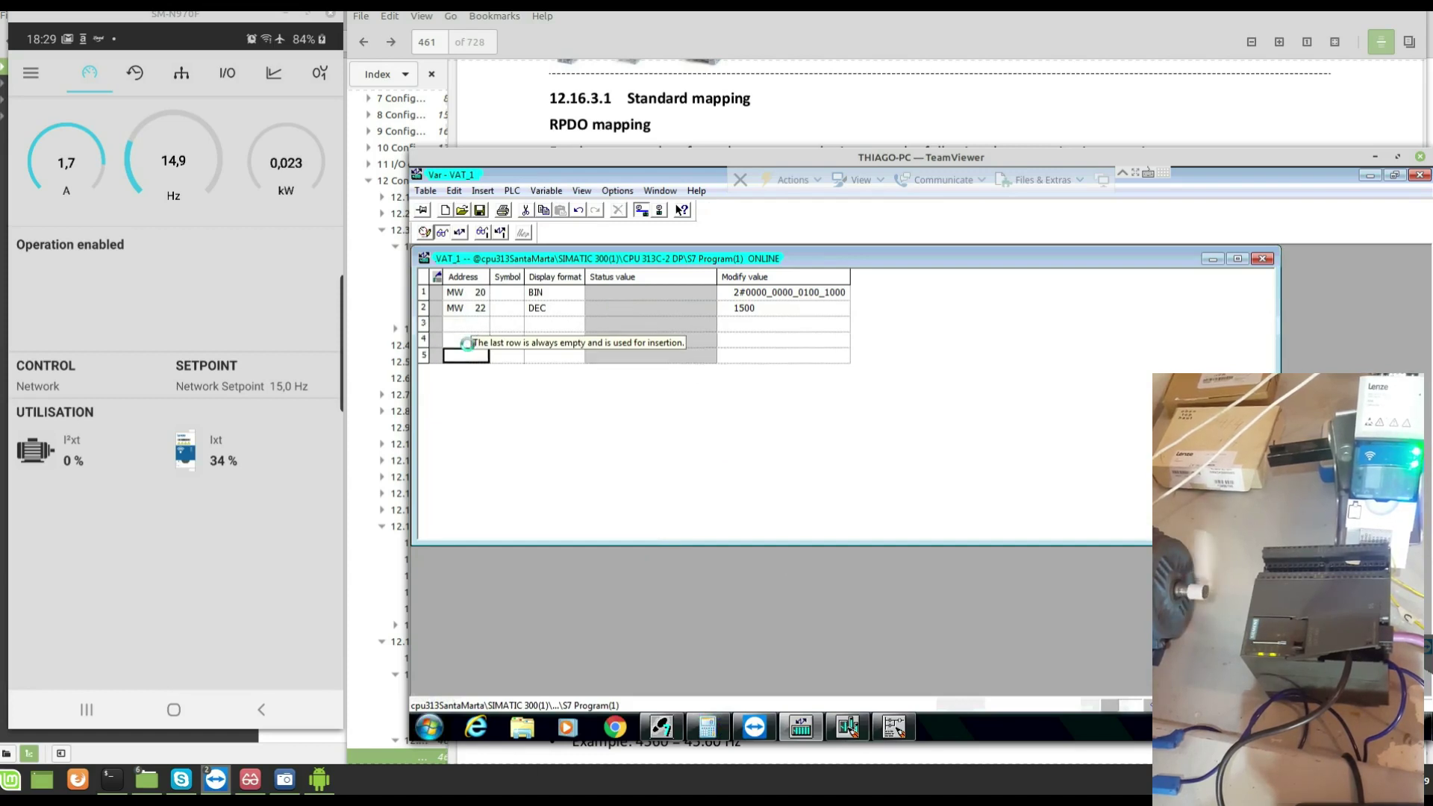
pyautogui.click(466, 342)
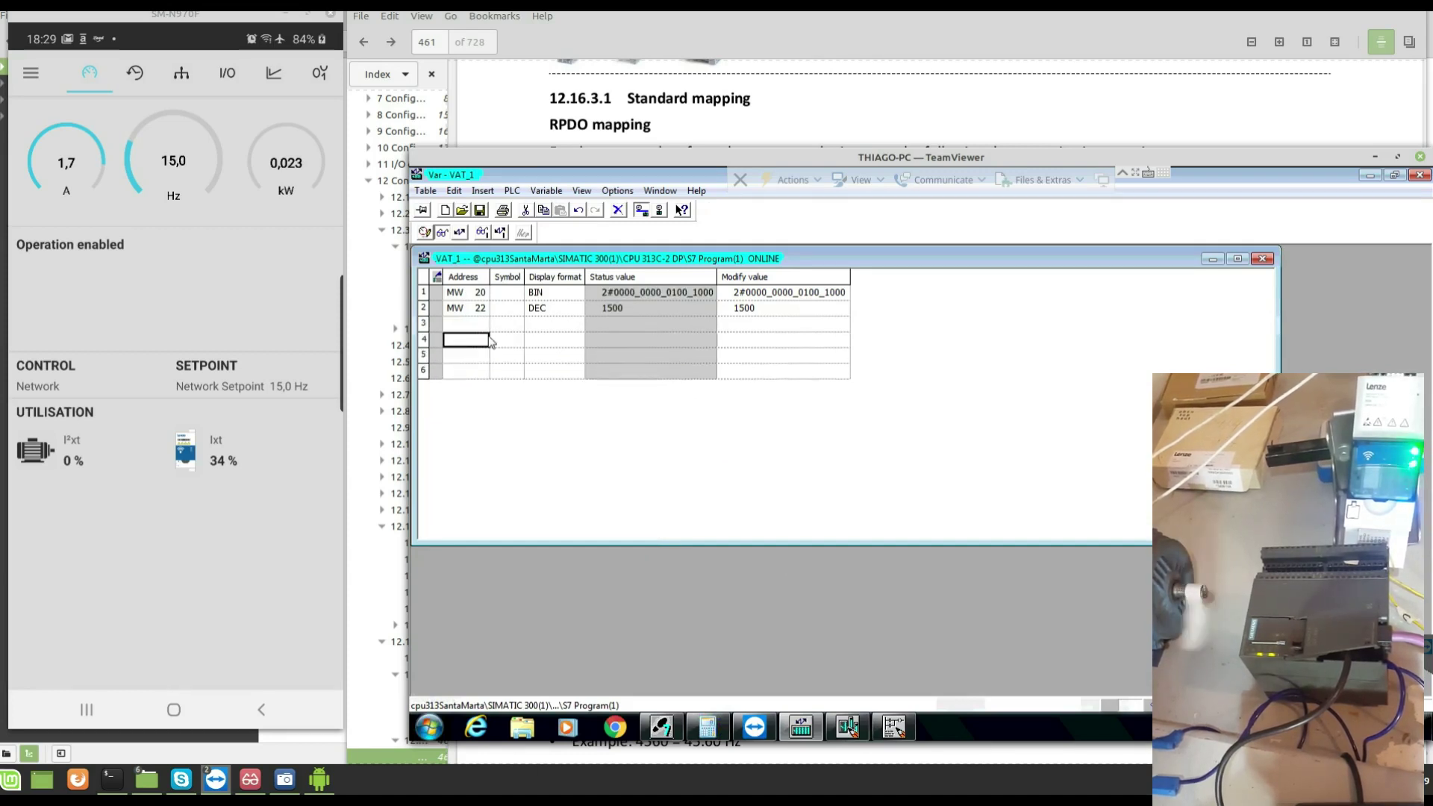
pyautogui.write('mw30')
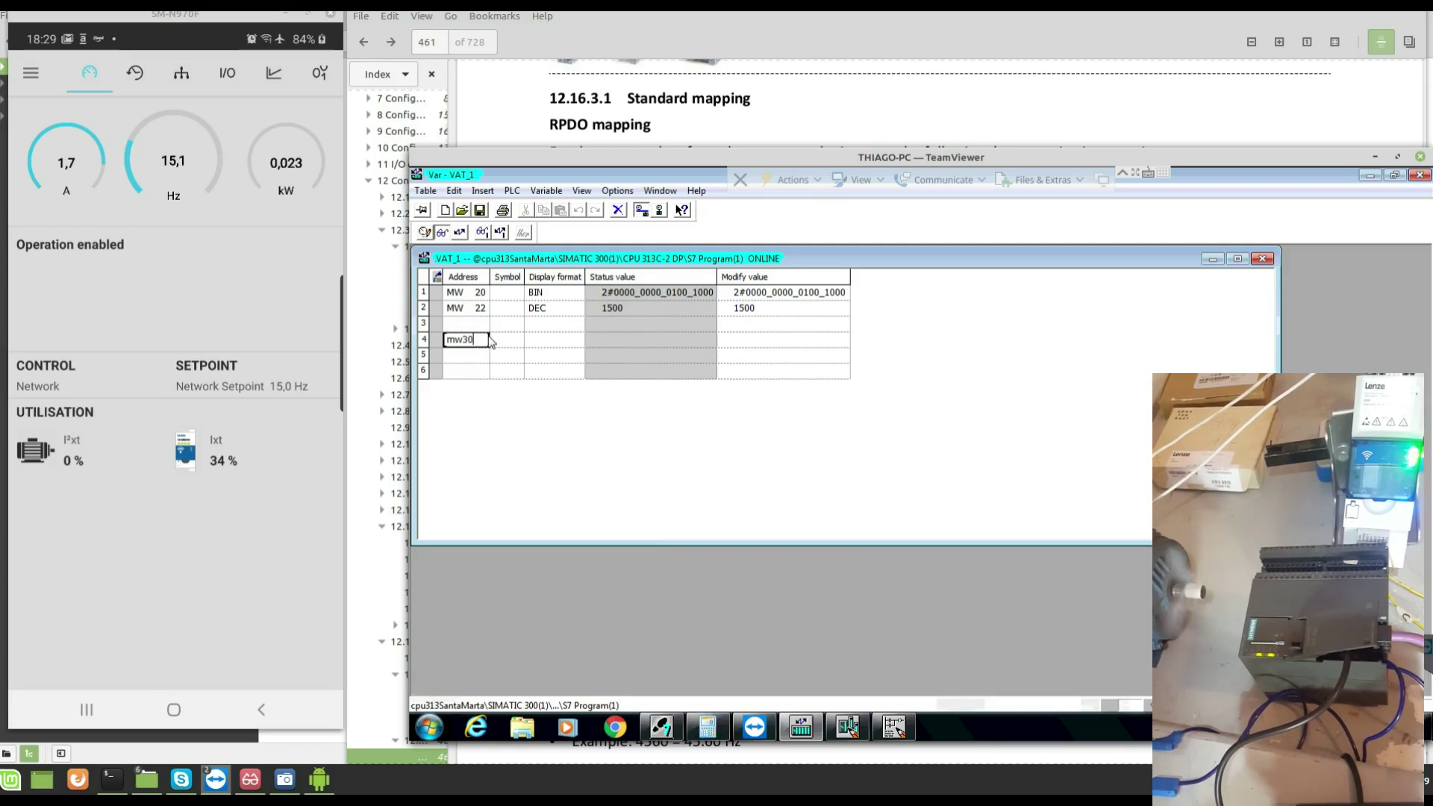
pyautogui.press('Return')
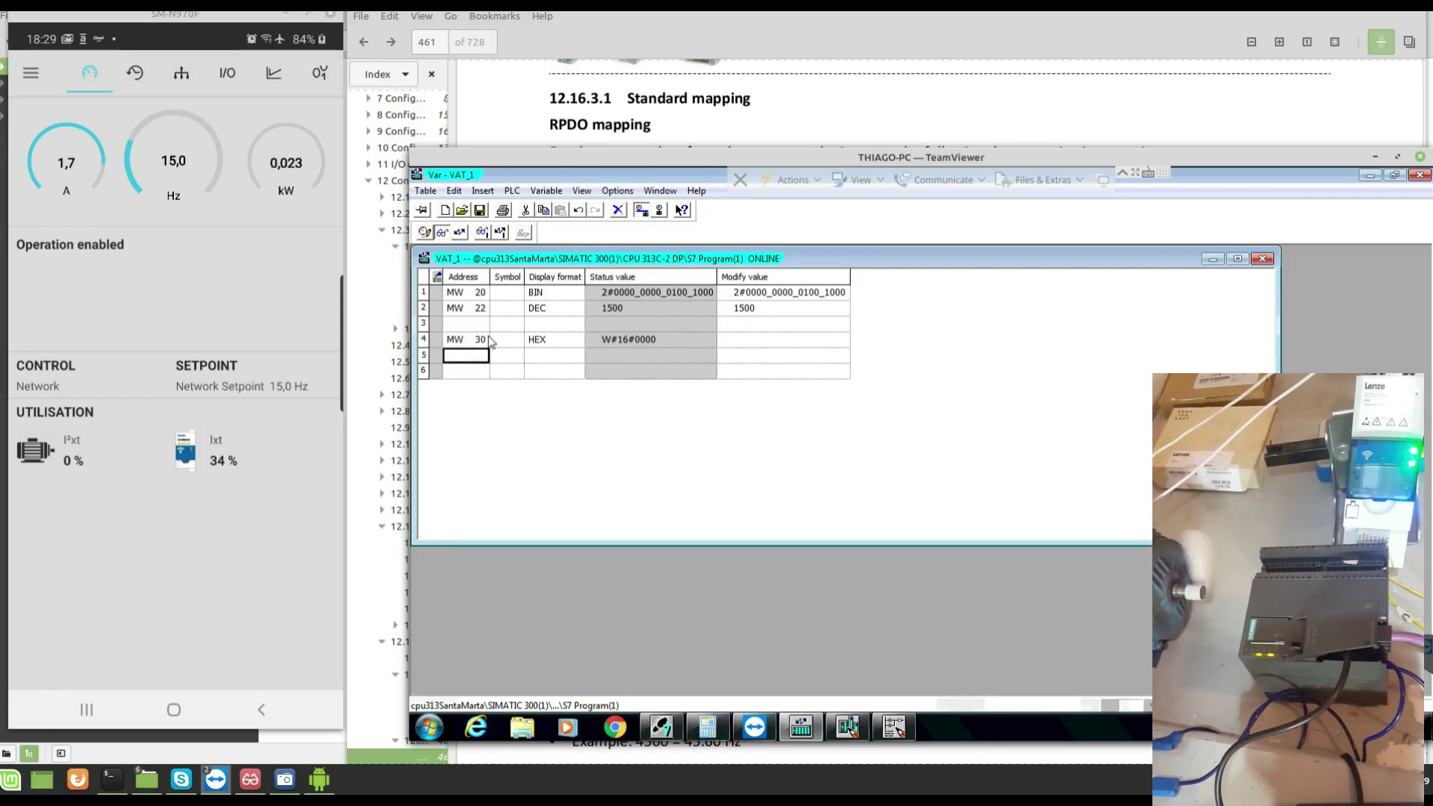
pyautogui.write('mw')
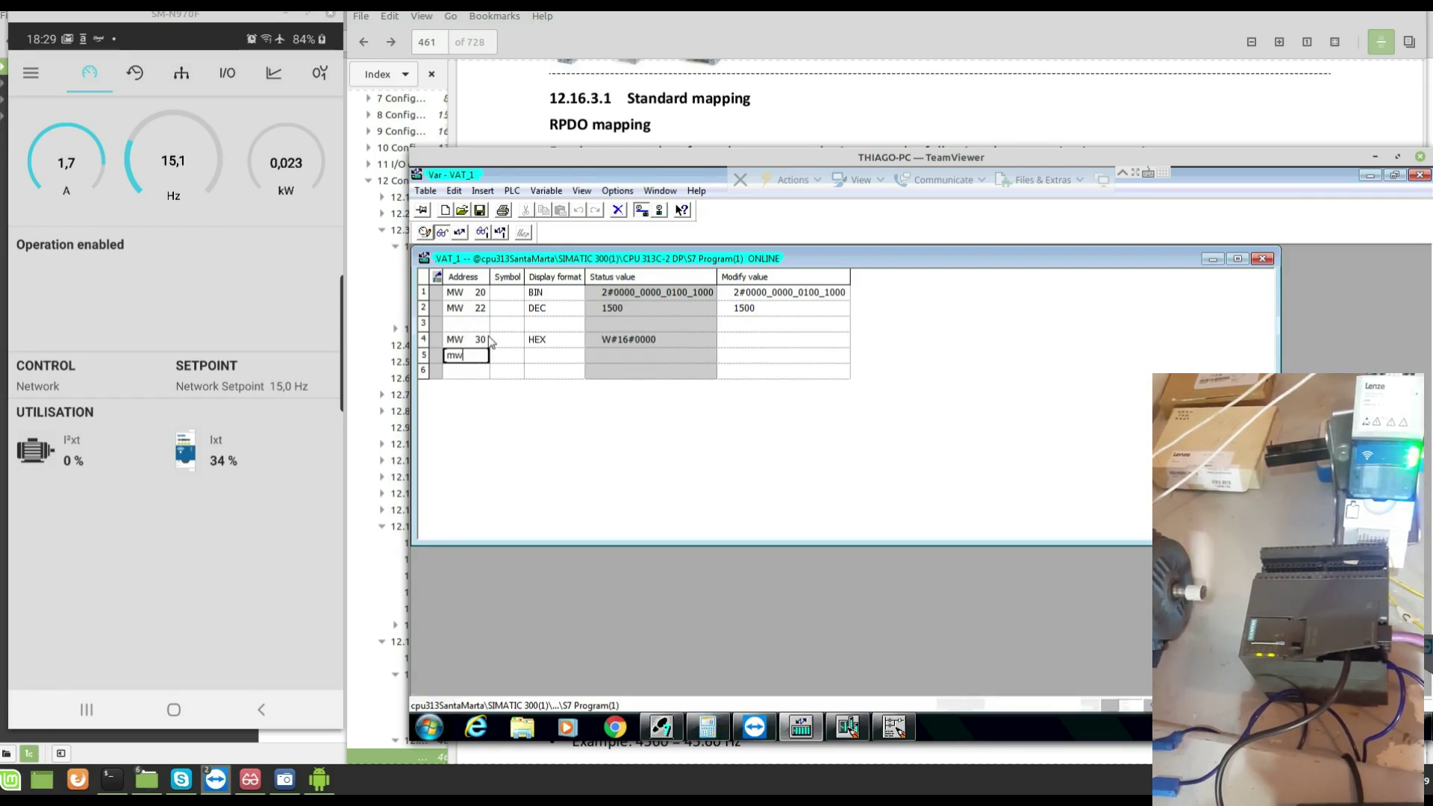
pyautogui.write('32')
pyautogui.press('Return')
pyautogui.write('m')
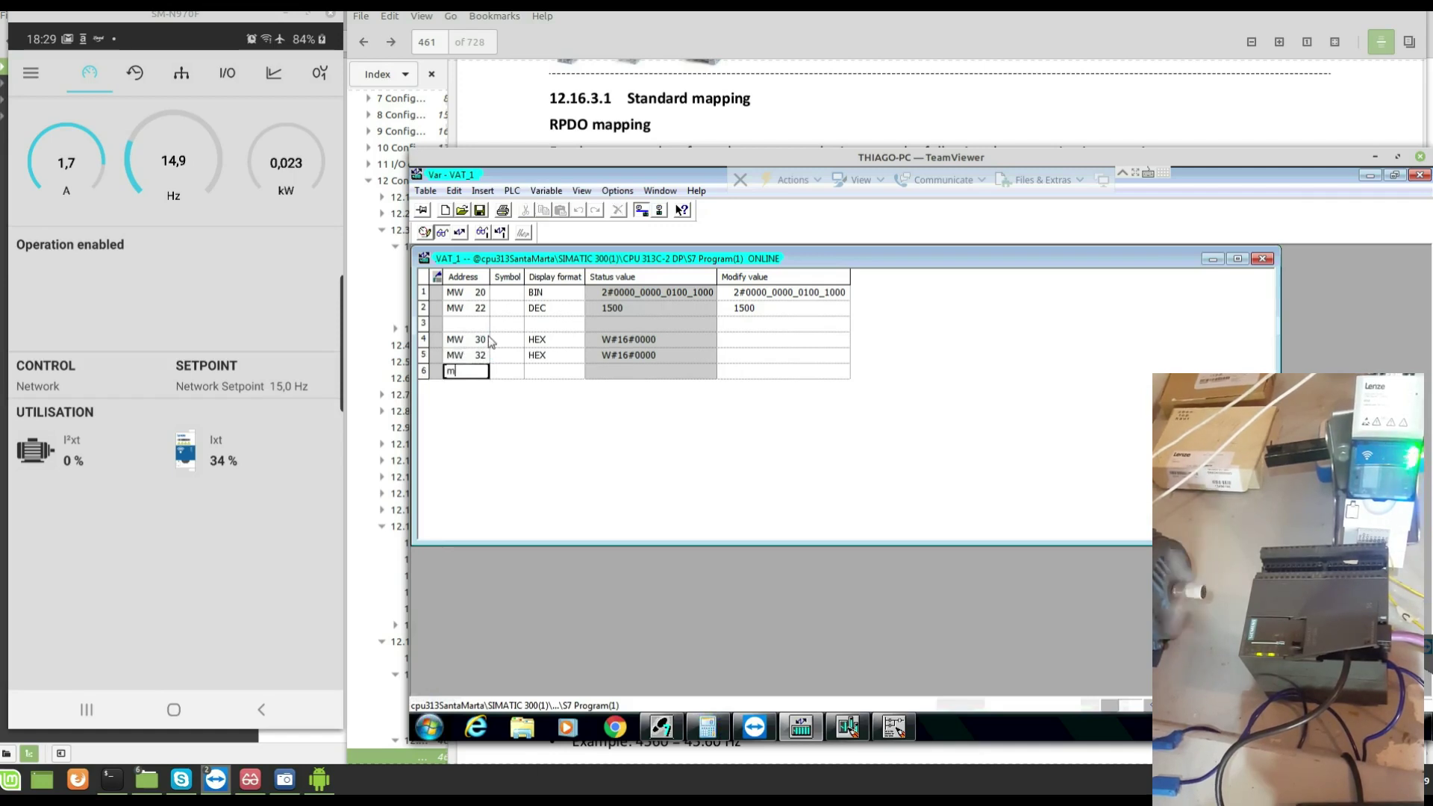
pyautogui.write('w34')
pyautogui.press('Return')
# Set the display format of MW 30 to BIN and MW 32, MW 34 to DEC
pyautogui.click(550, 342)
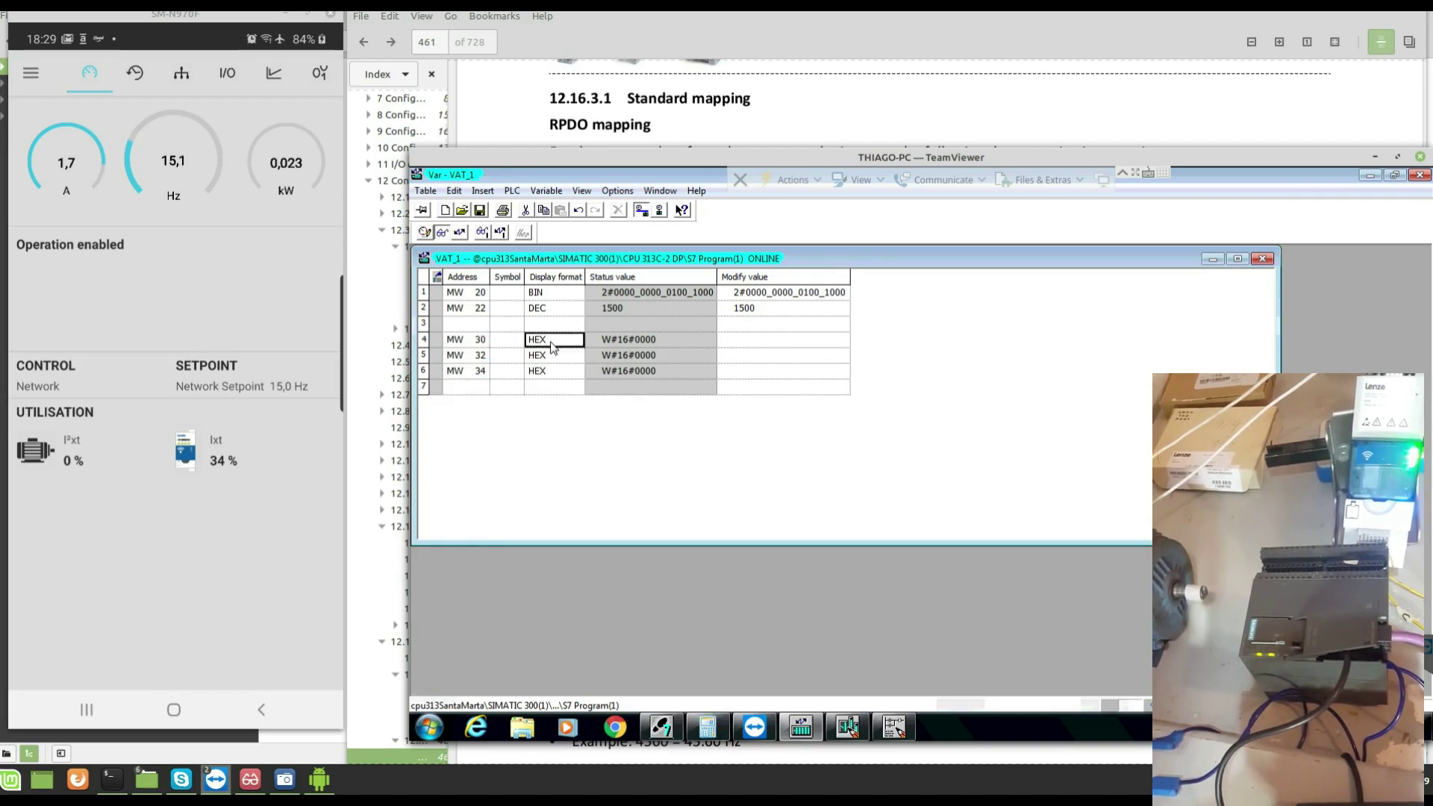
pyautogui.rightClick(550, 341)
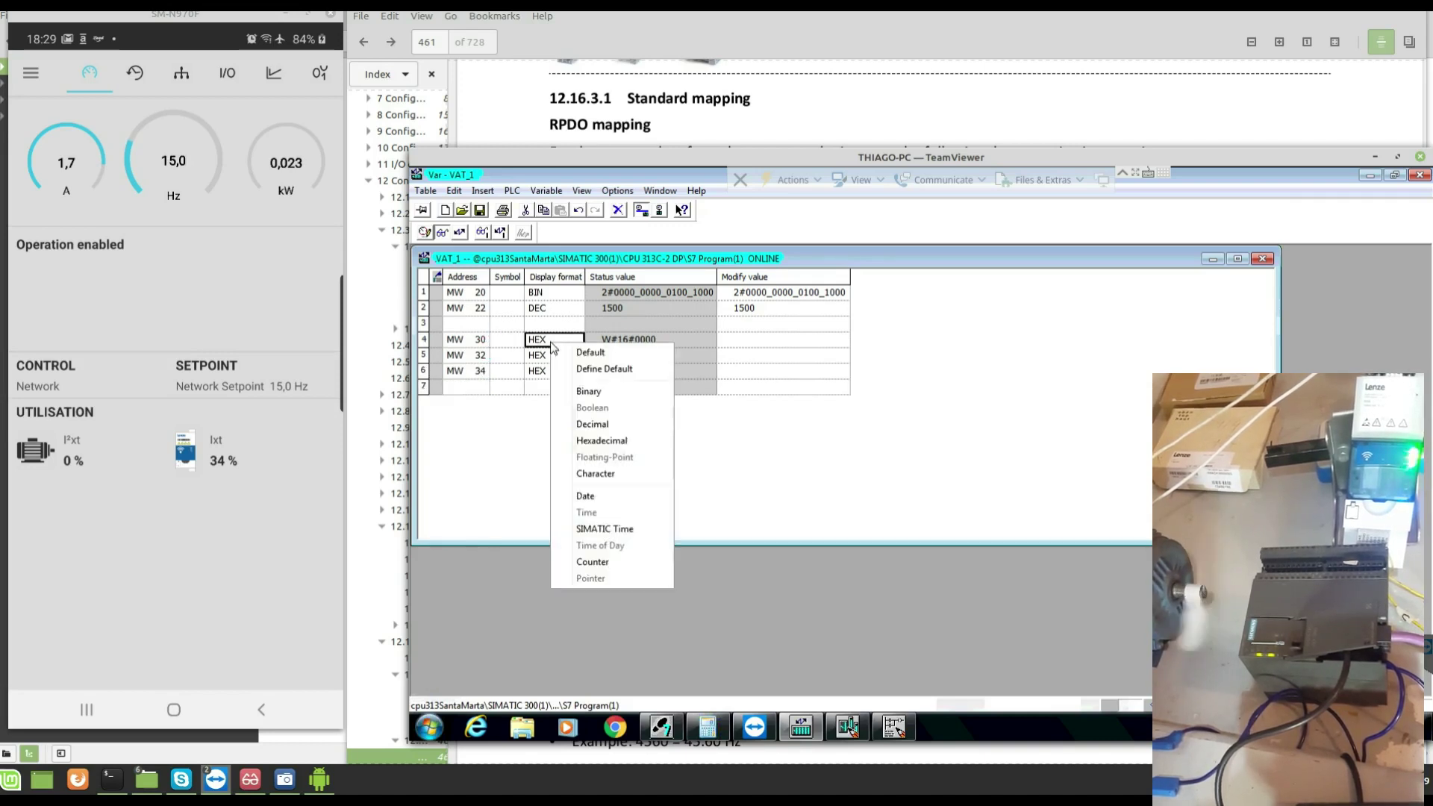
pyautogui.click(594, 392)
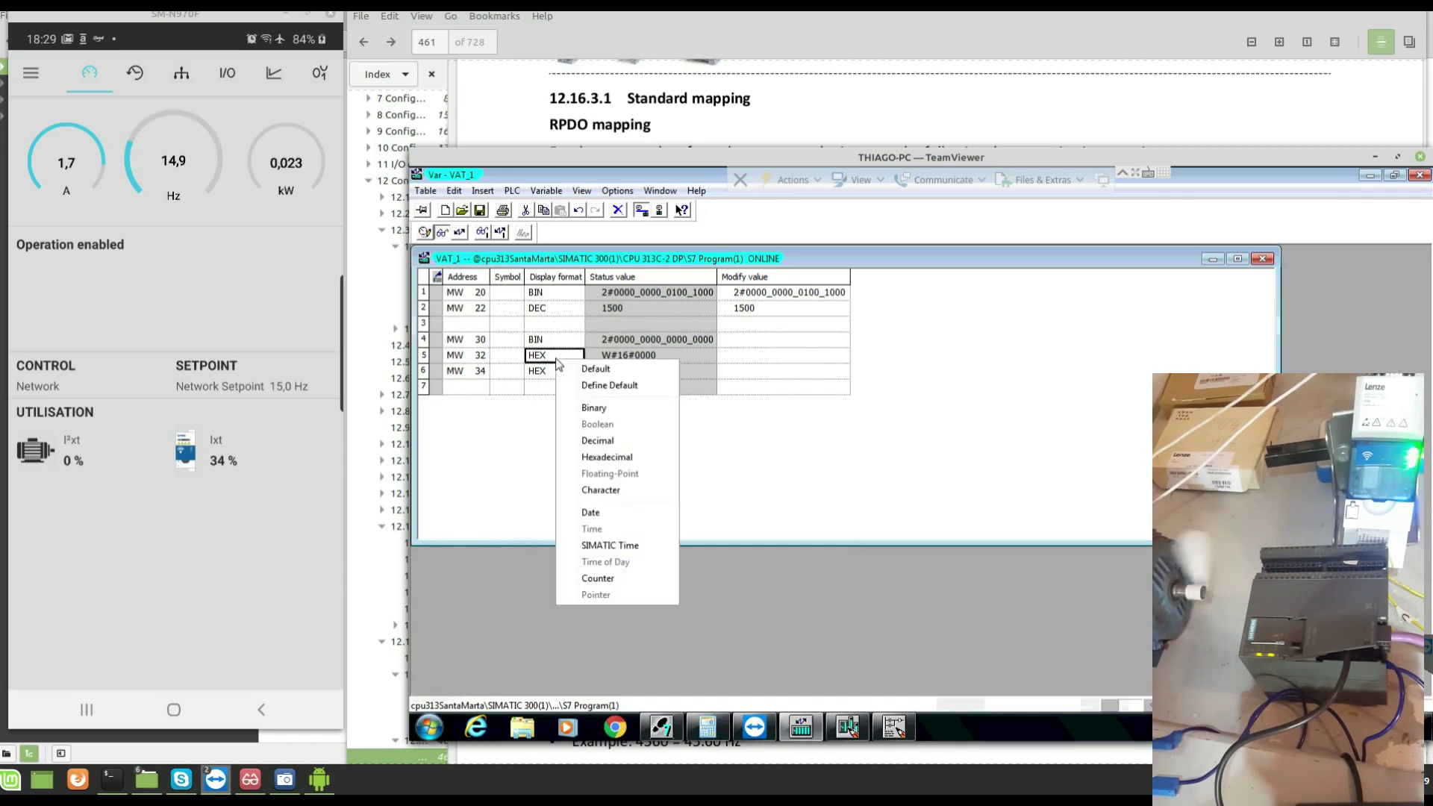
pyautogui.click(597, 440)
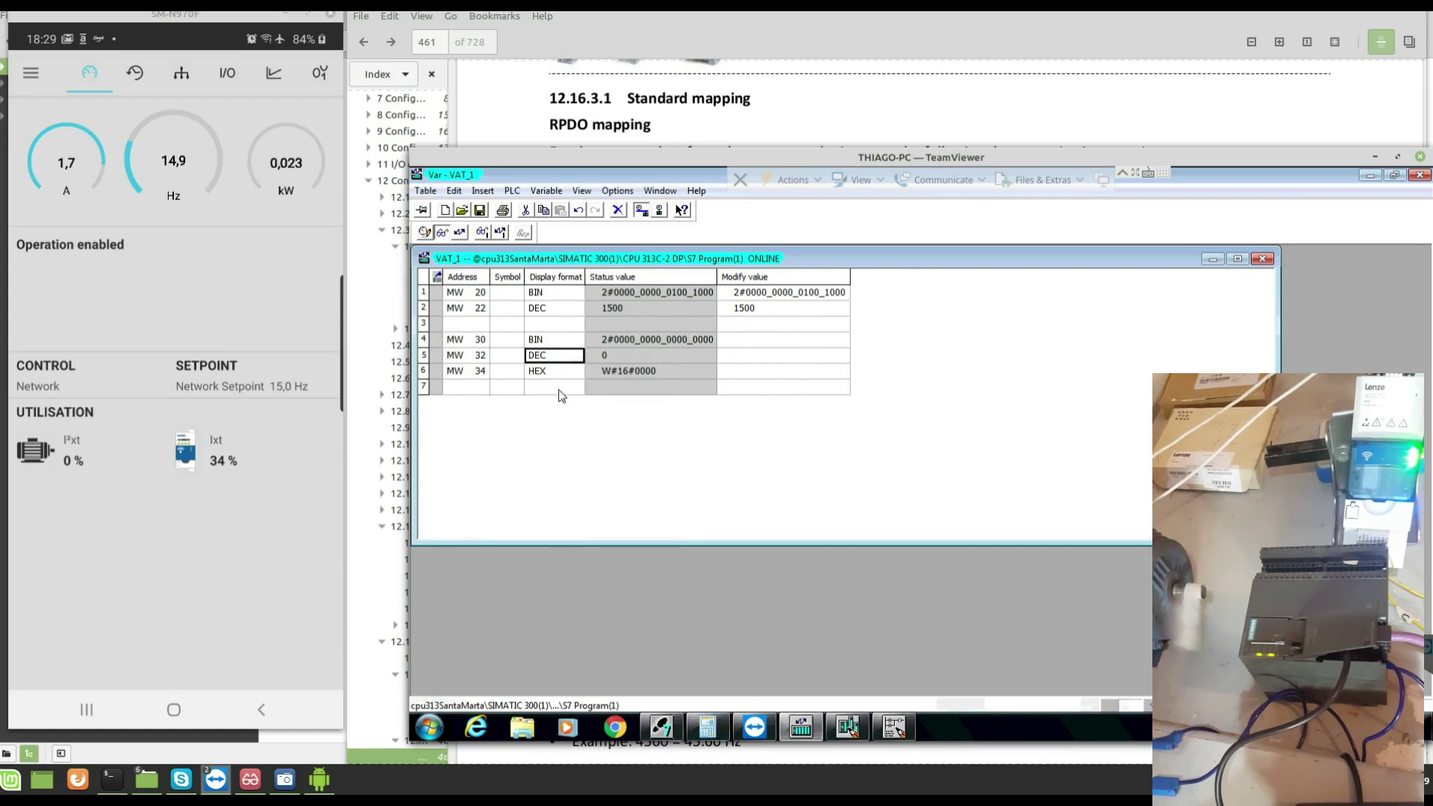
pyautogui.rightClick(552, 378)
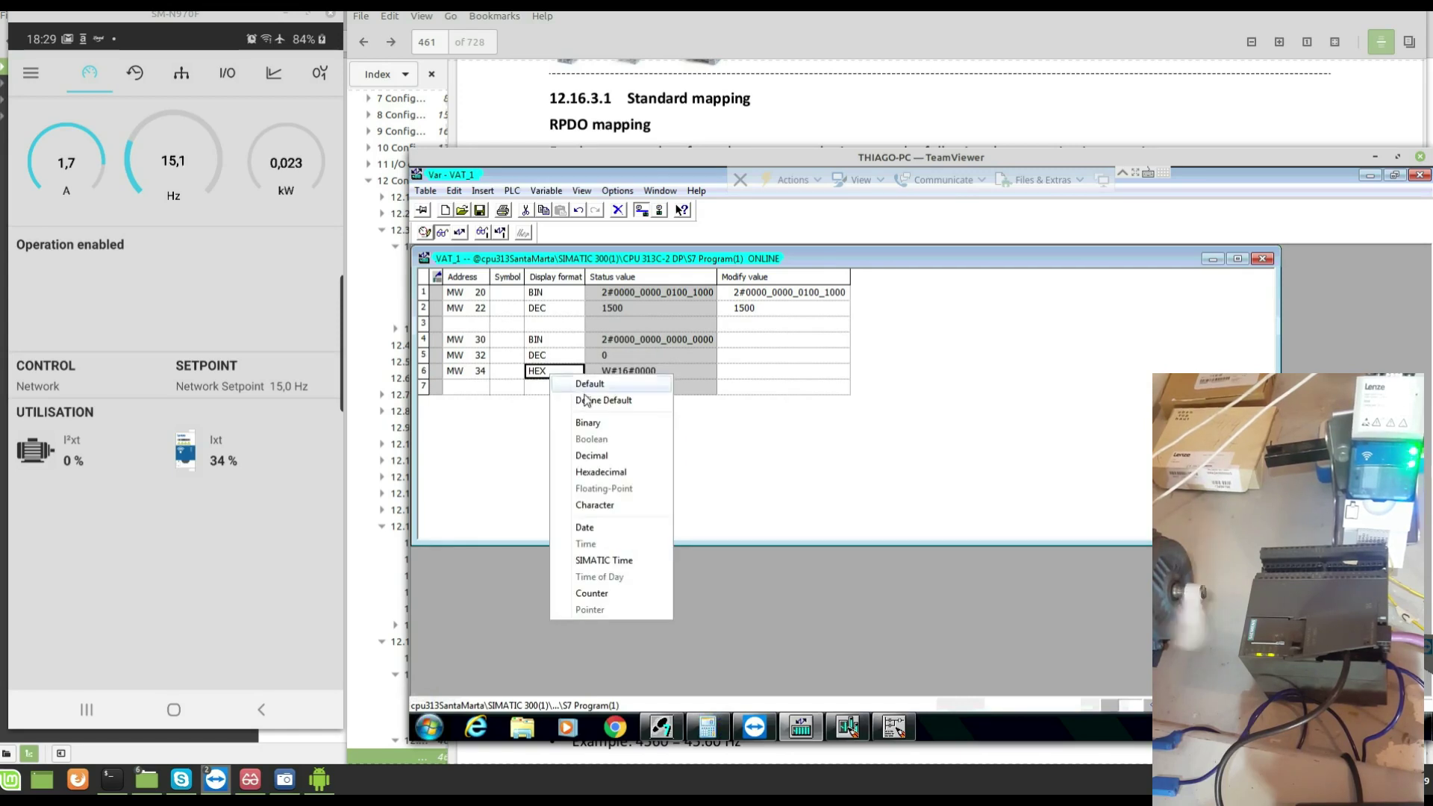
pyautogui.click(598, 457)
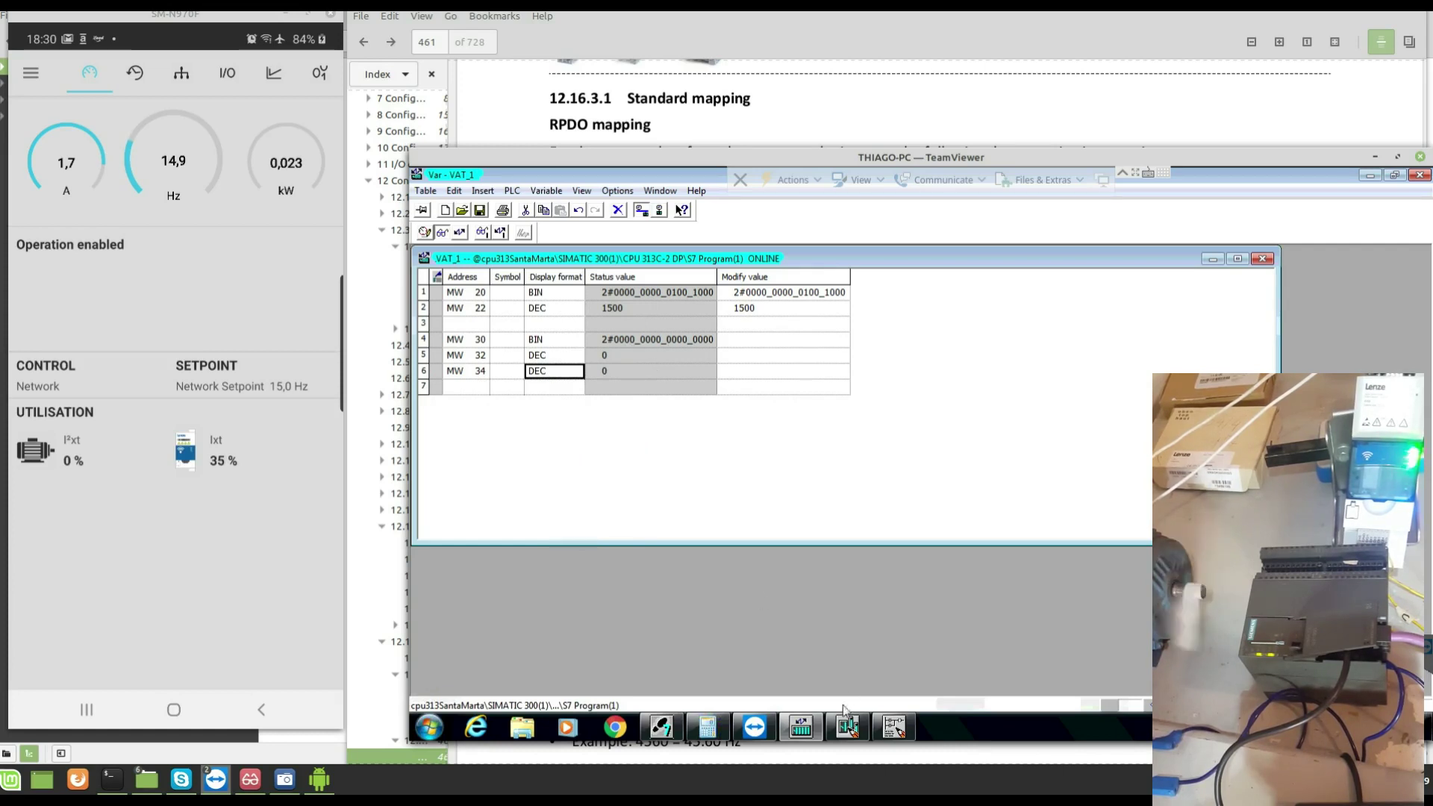
# Download OB1 to the CPU, confirming both overwrite prompts, and scroll through its networks
pyautogui.click(893, 727)
pyautogui.scroll(6, 942, 415)
pyautogui.click(630, 211)
pyautogui.click(822, 481)
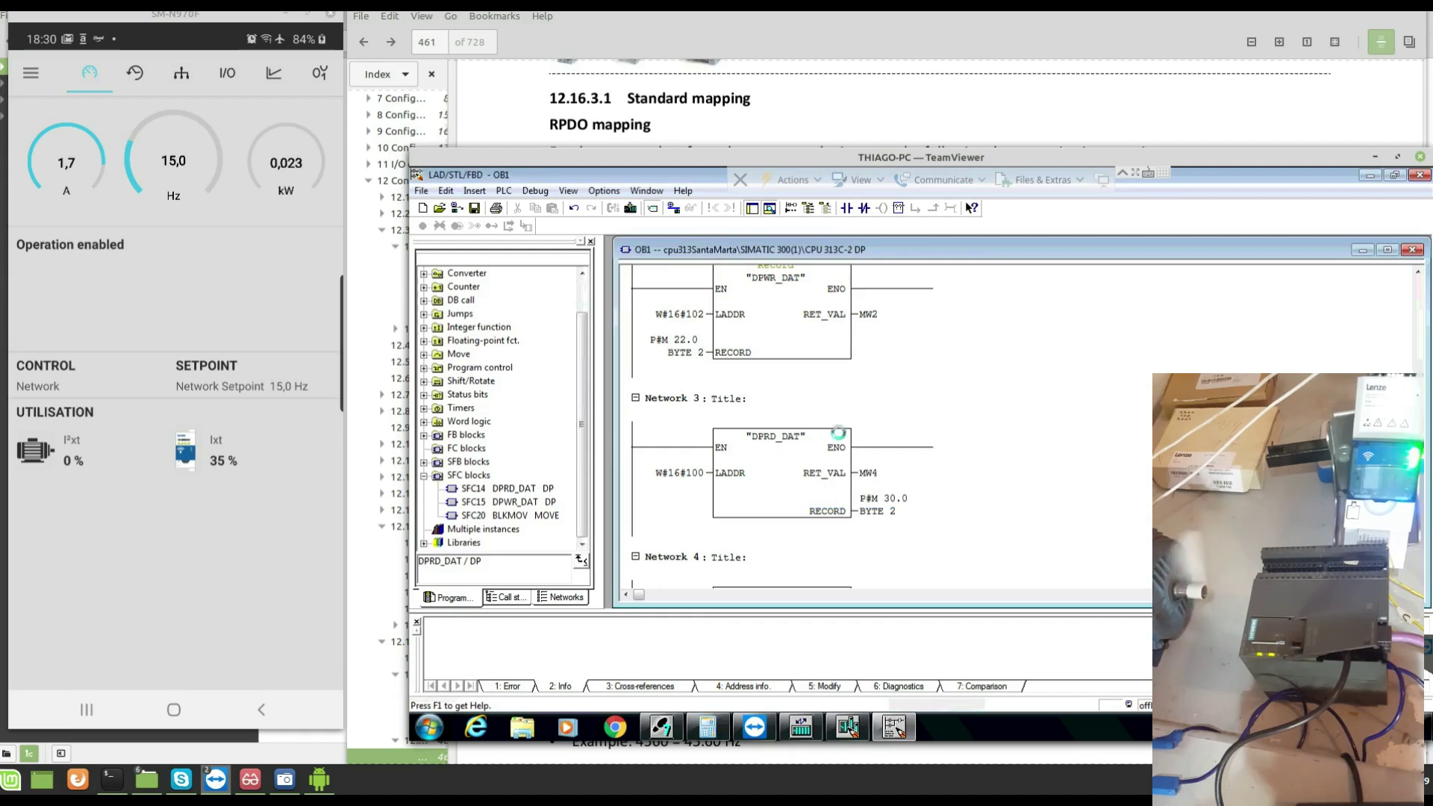
pyautogui.click(823, 483)
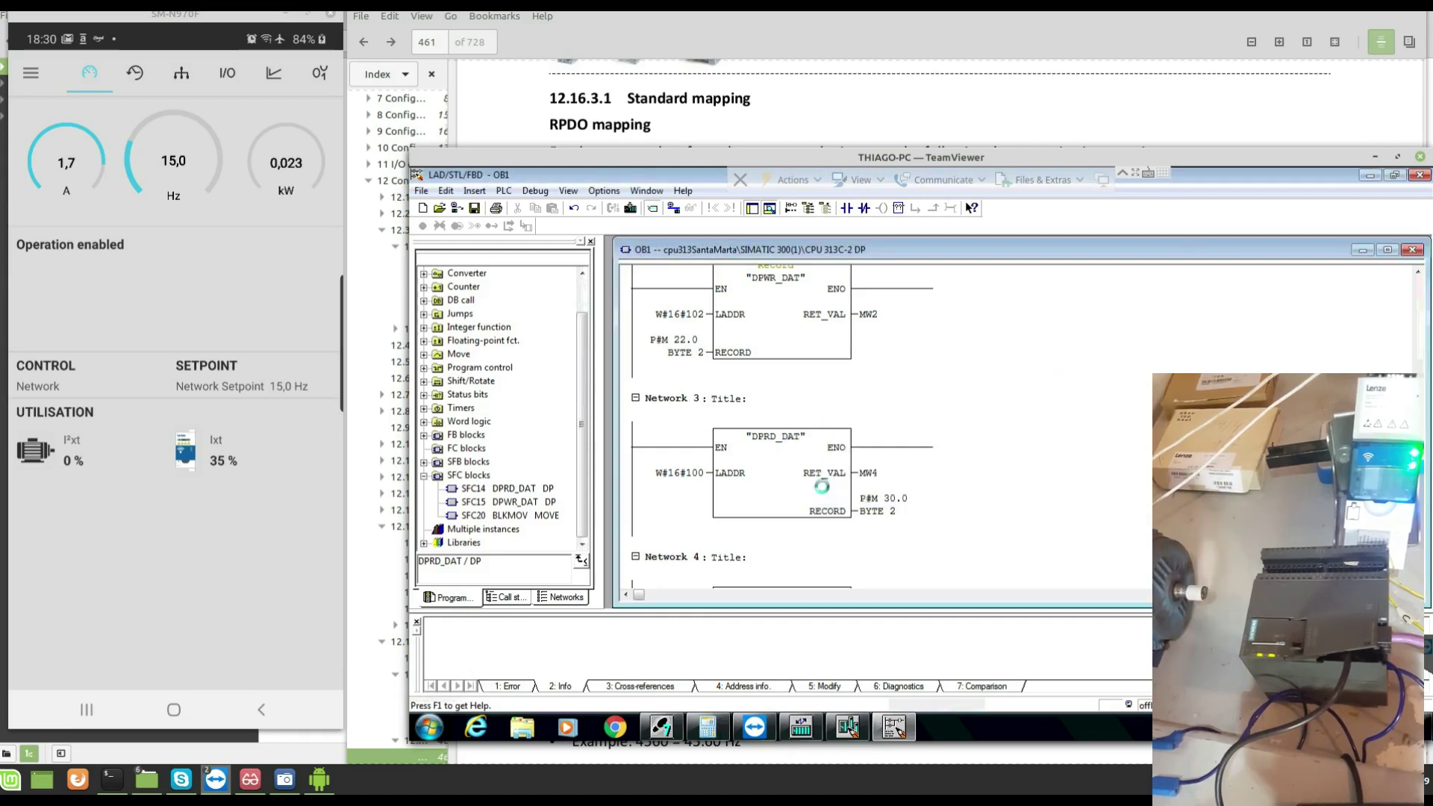
pyautogui.scroll(3, 897, 426)
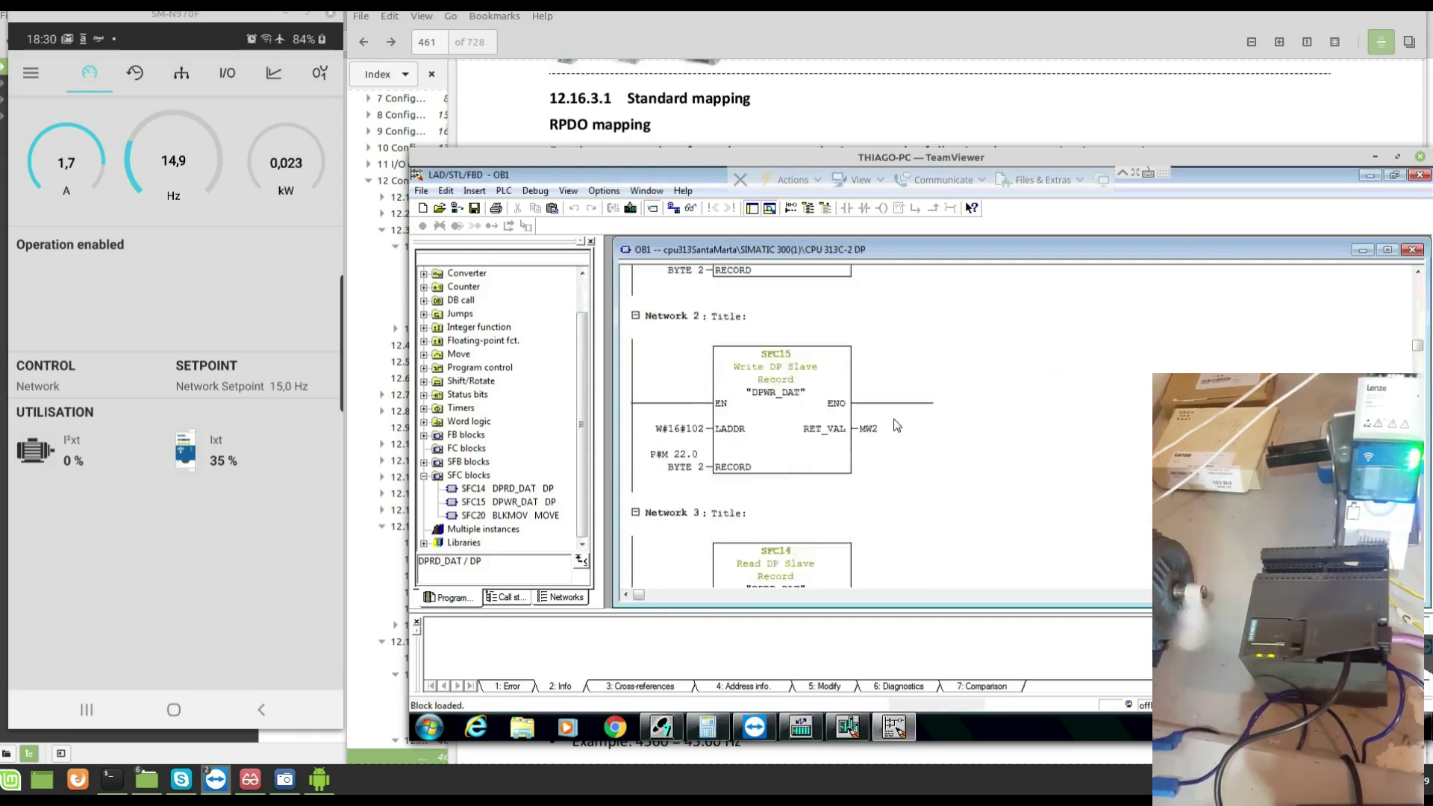
pyautogui.scroll(3, 896, 425)
pyautogui.scroll(-9, 897, 425)
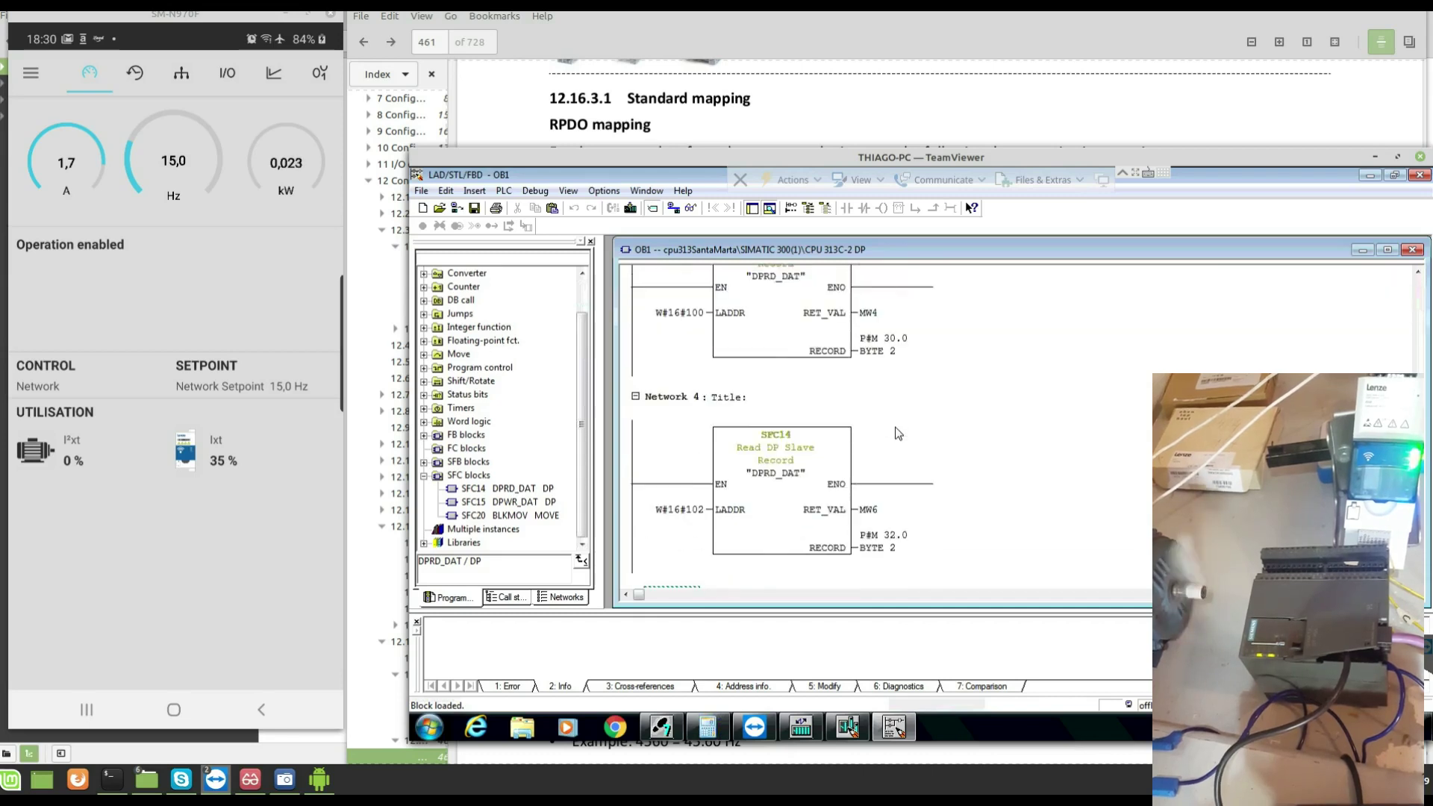
pyautogui.scroll(-5, 900, 442)
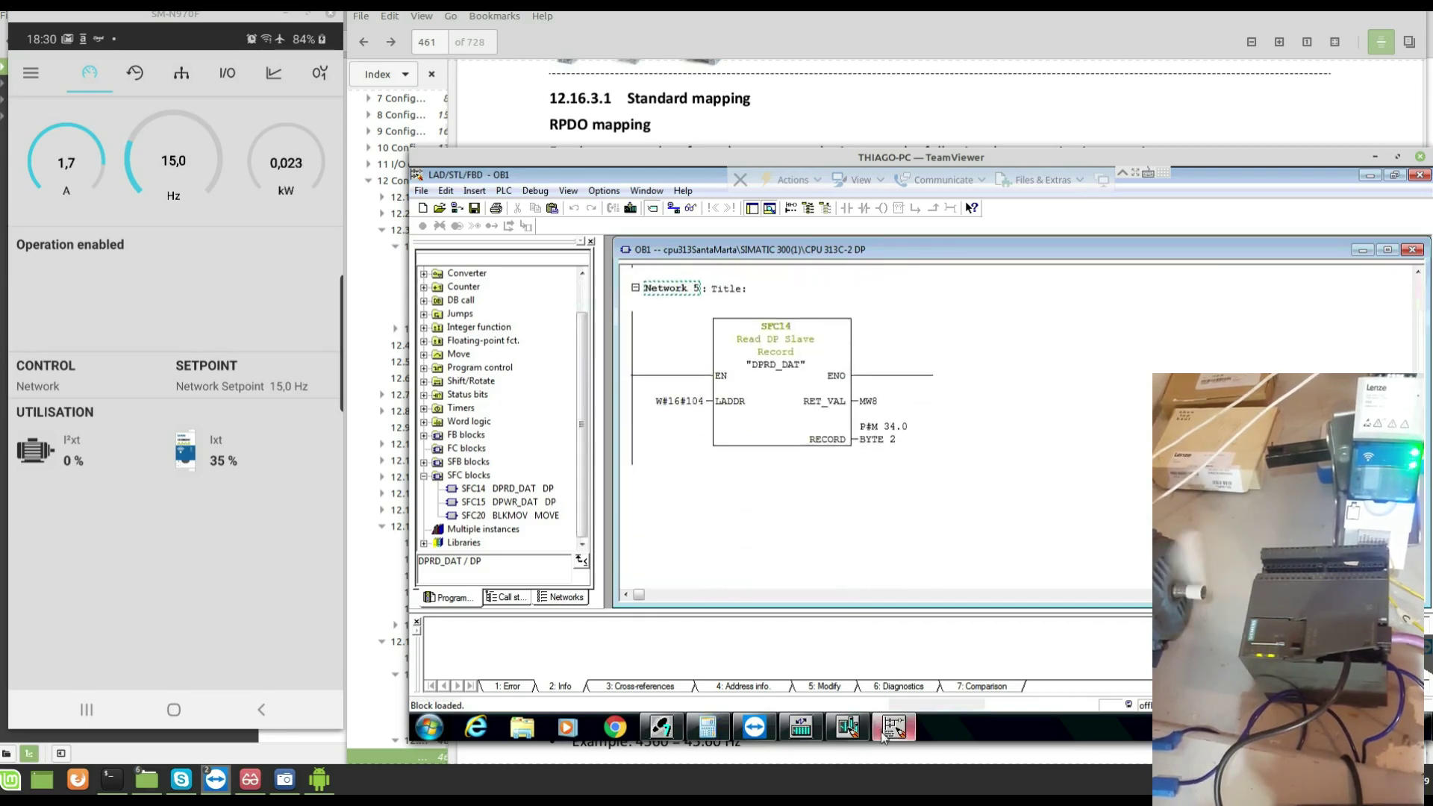
# Enter 4500 as MW22's modify value and send it to the PLC
pyautogui.click(814, 728)
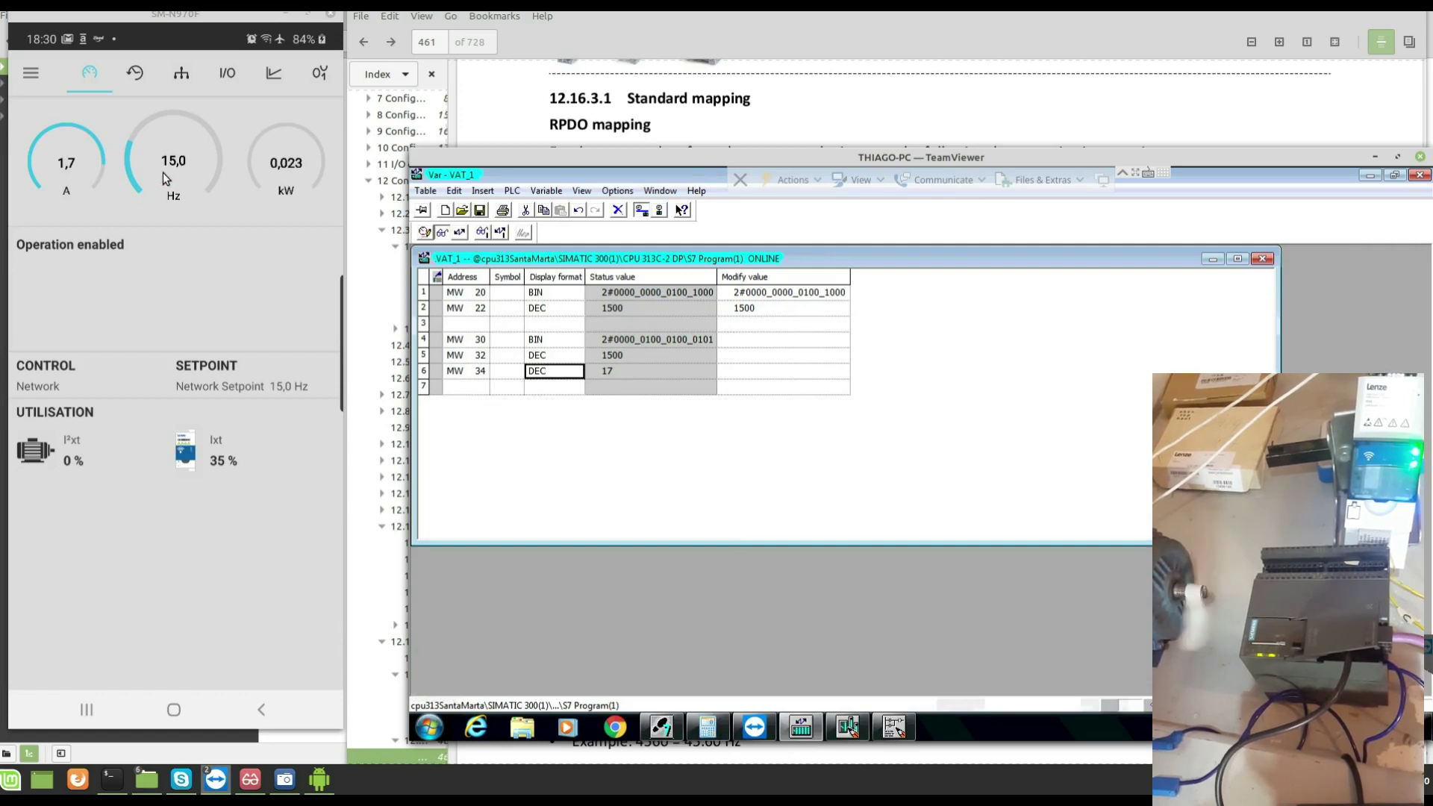
pyautogui.doubleClick(760, 308)
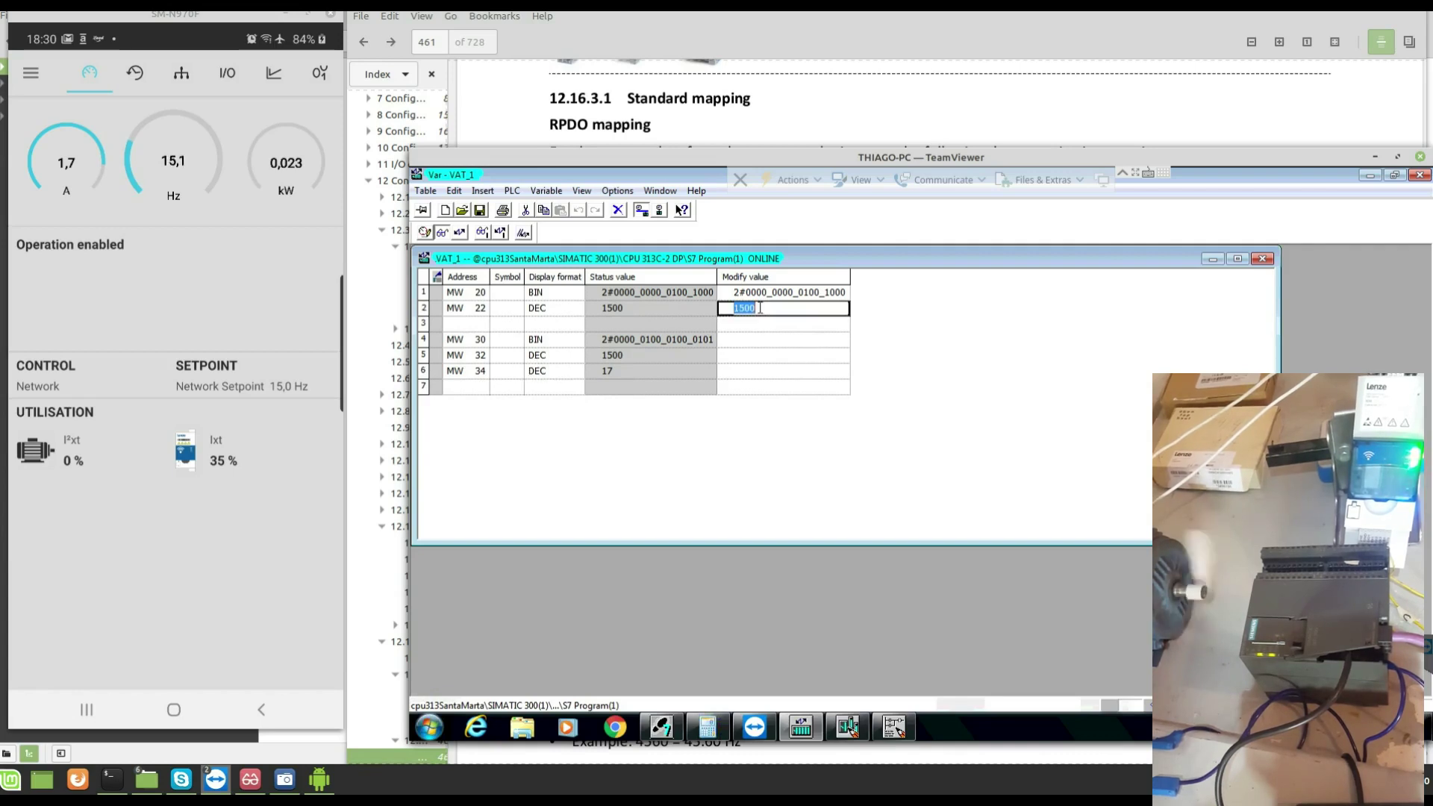
pyautogui.write('4500')
pyautogui.press('Return')
pyautogui.click(460, 232)
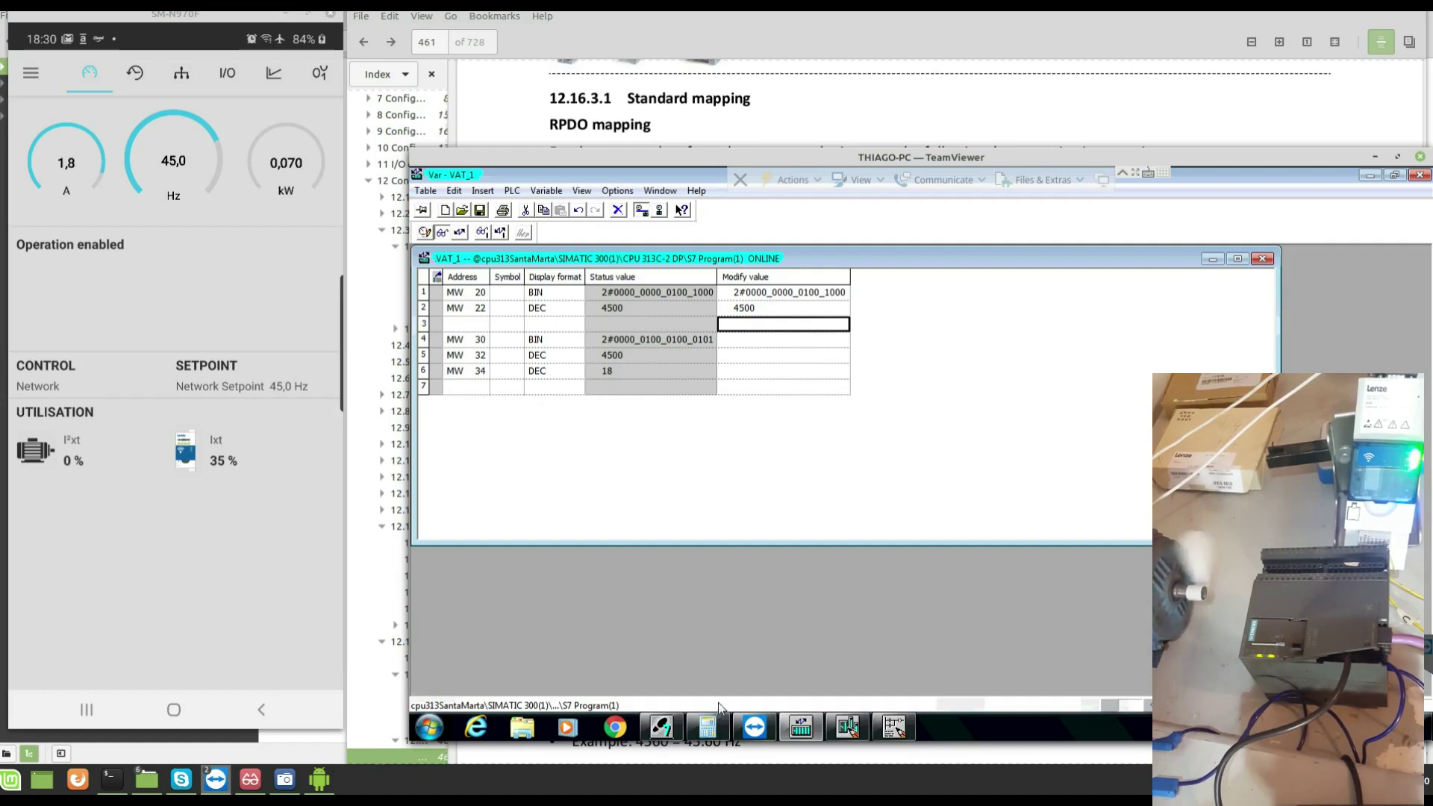
# Inspect the i550 slave and its L-Controlword slot's device-specific control word parameters without changes
pyautogui.moveTo(848, 727)
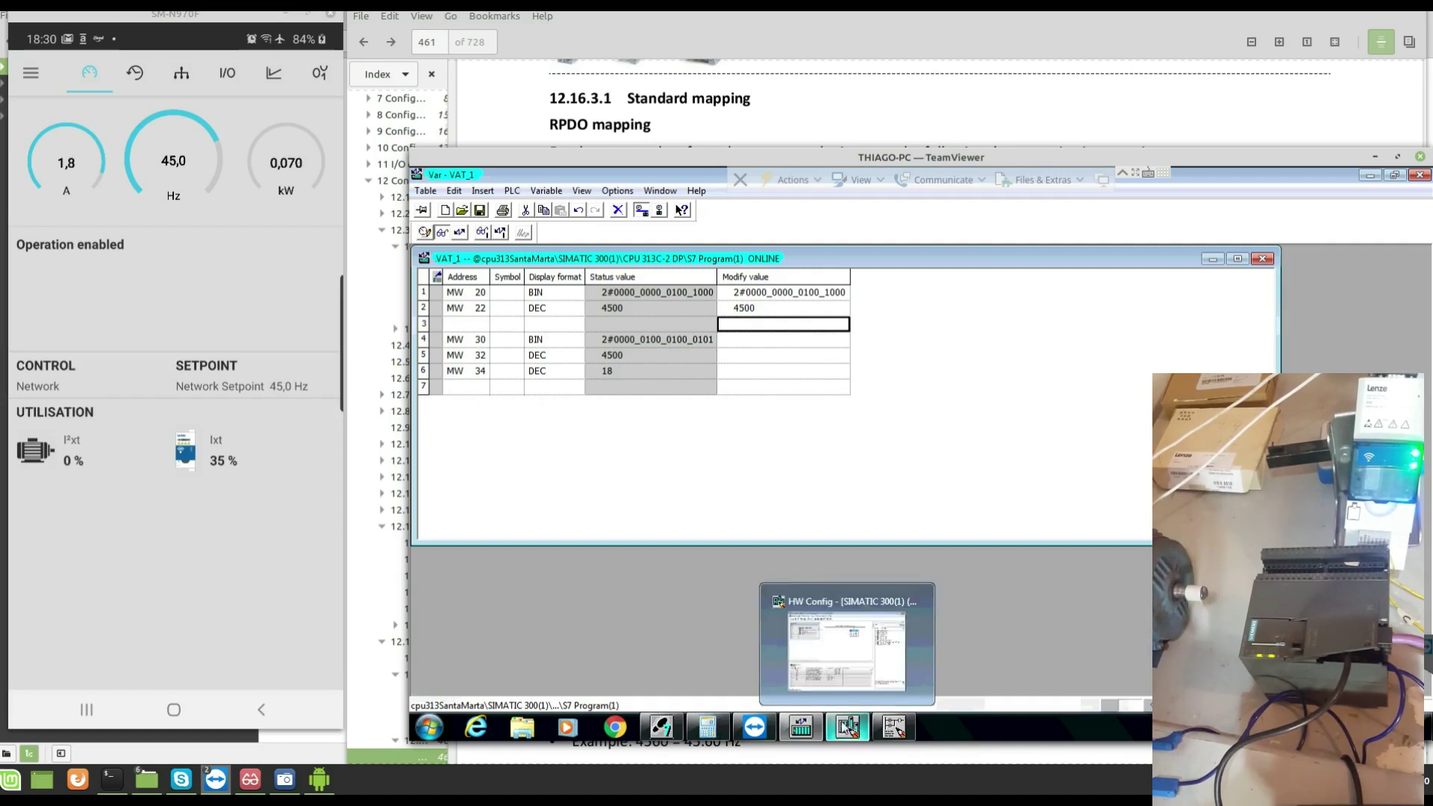
pyautogui.click(847, 648)
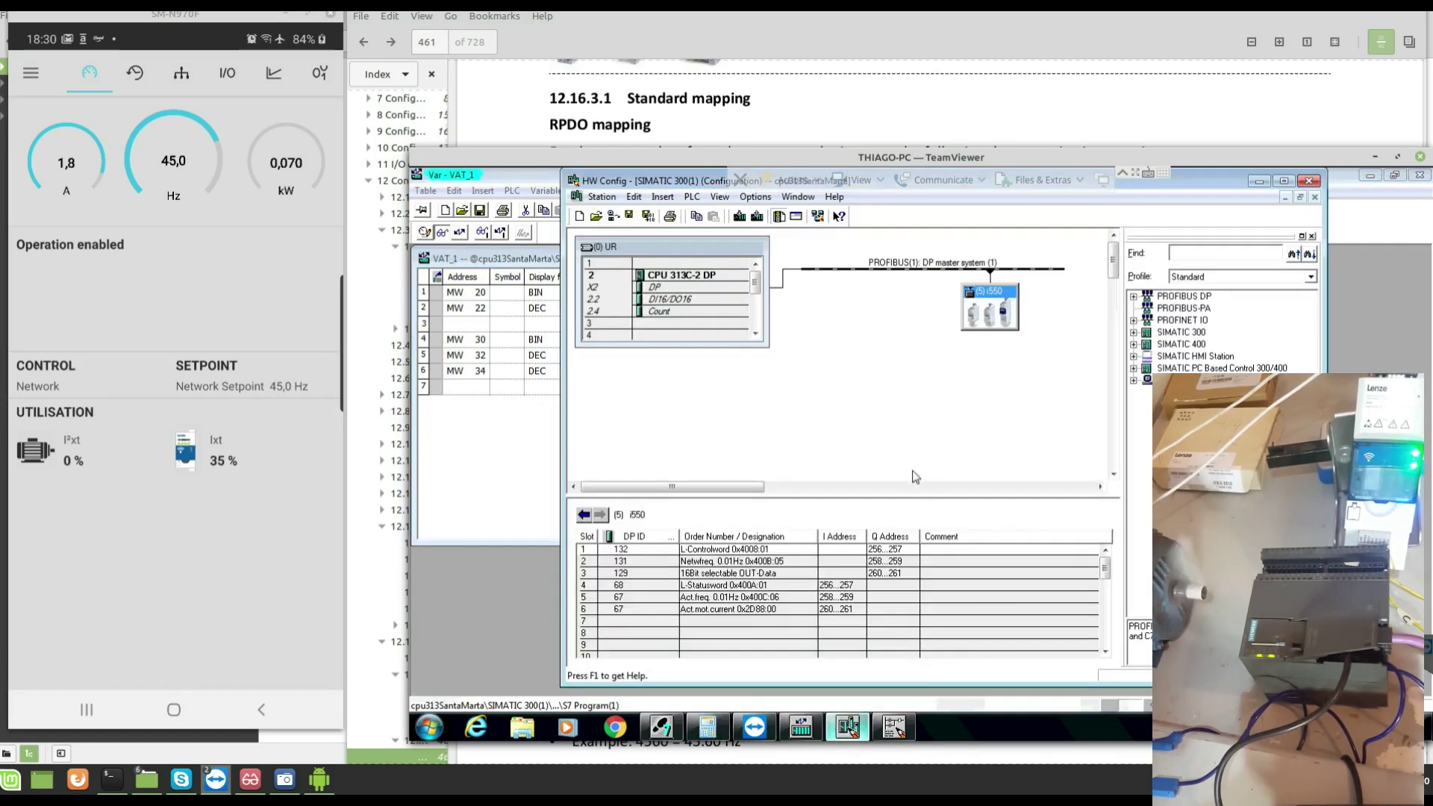
pyautogui.doubleClick(989, 308)
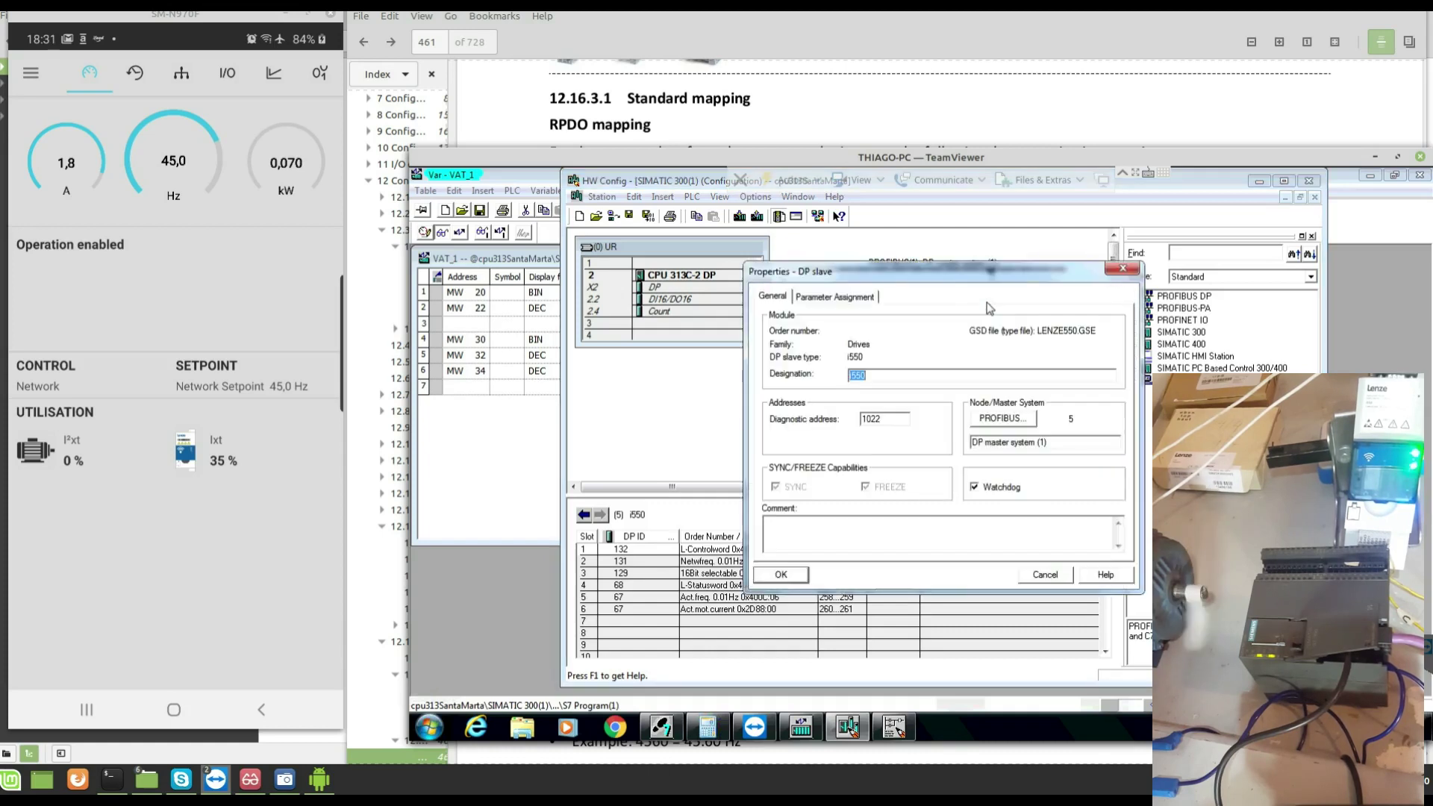
pyautogui.click(1123, 268)
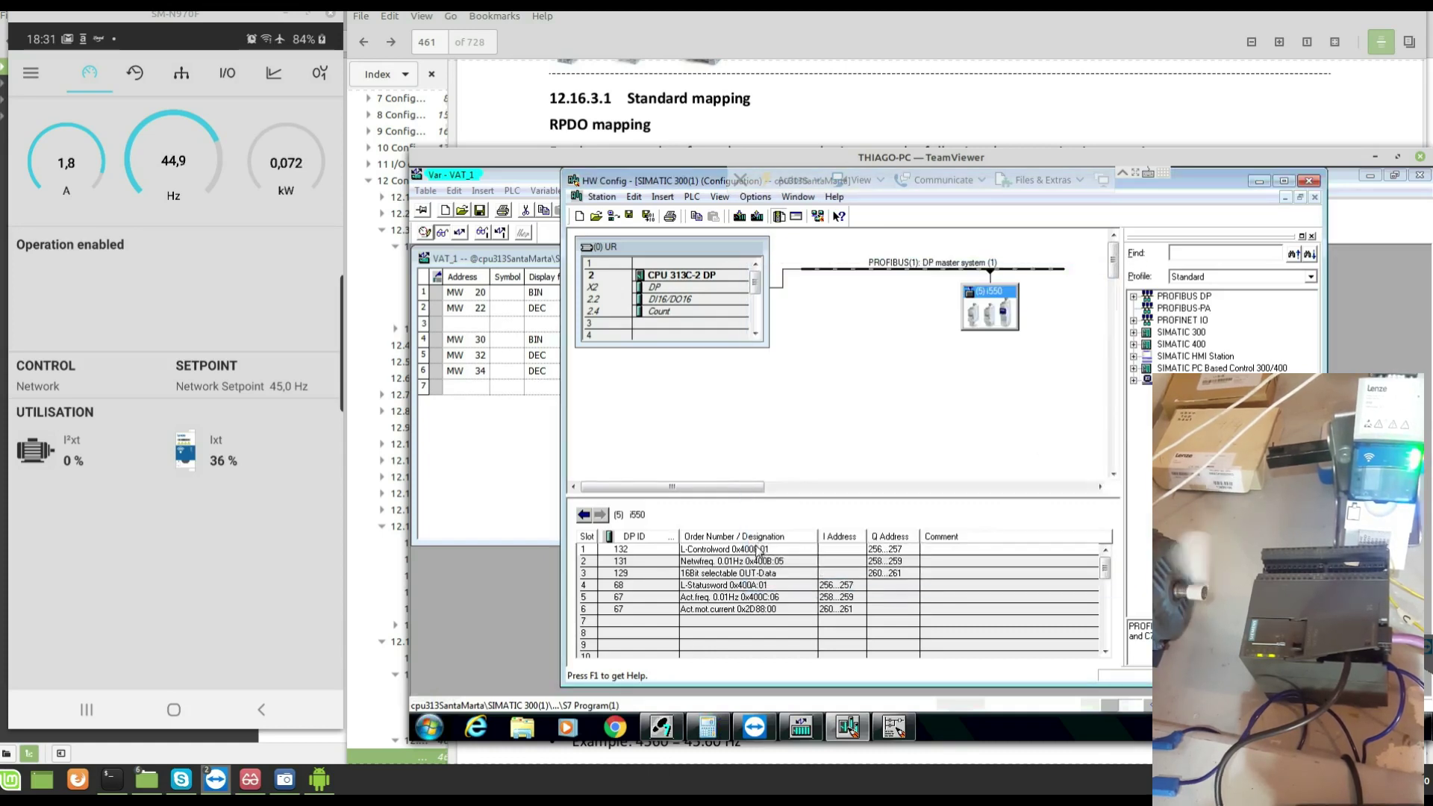
pyautogui.doubleClick(761, 550)
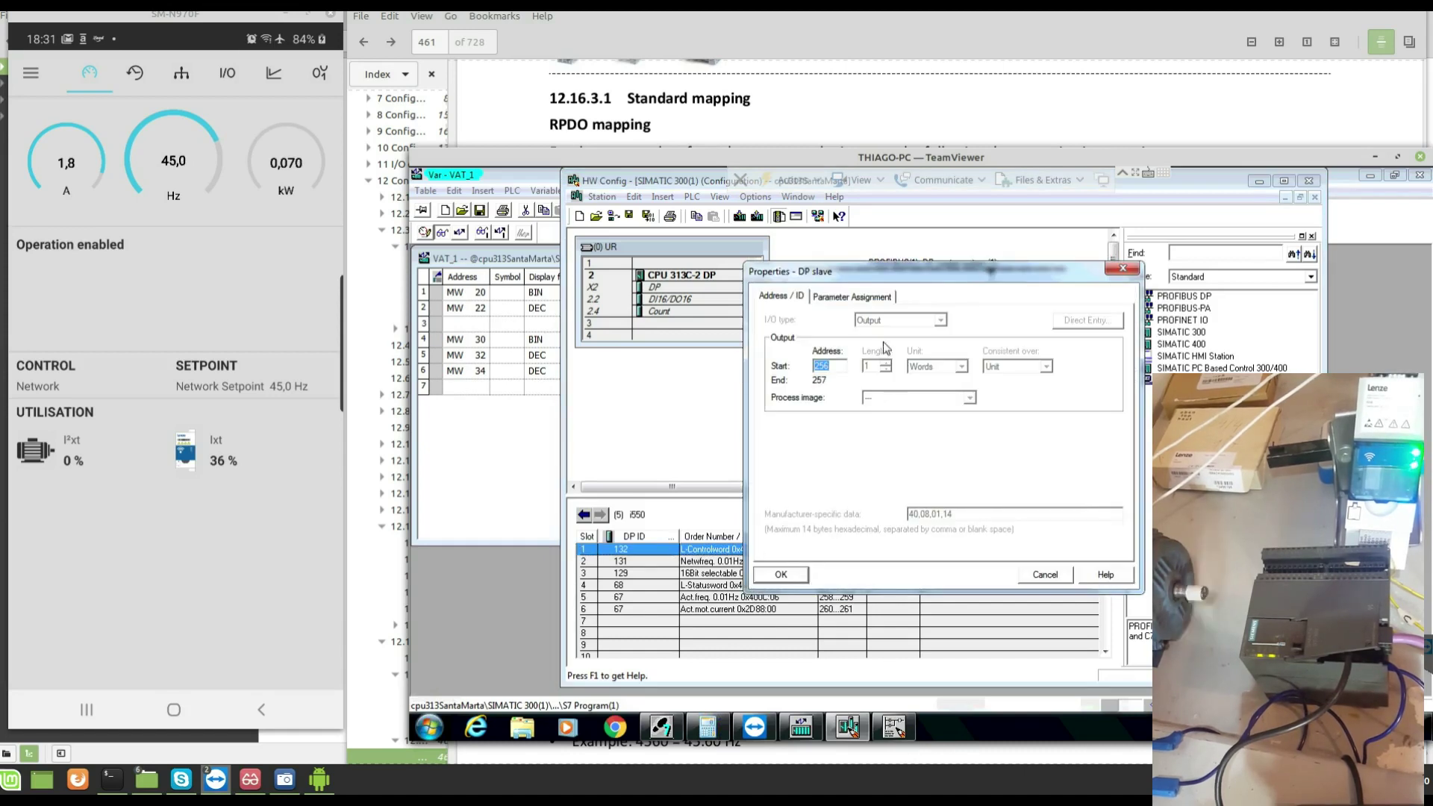
pyautogui.click(858, 300)
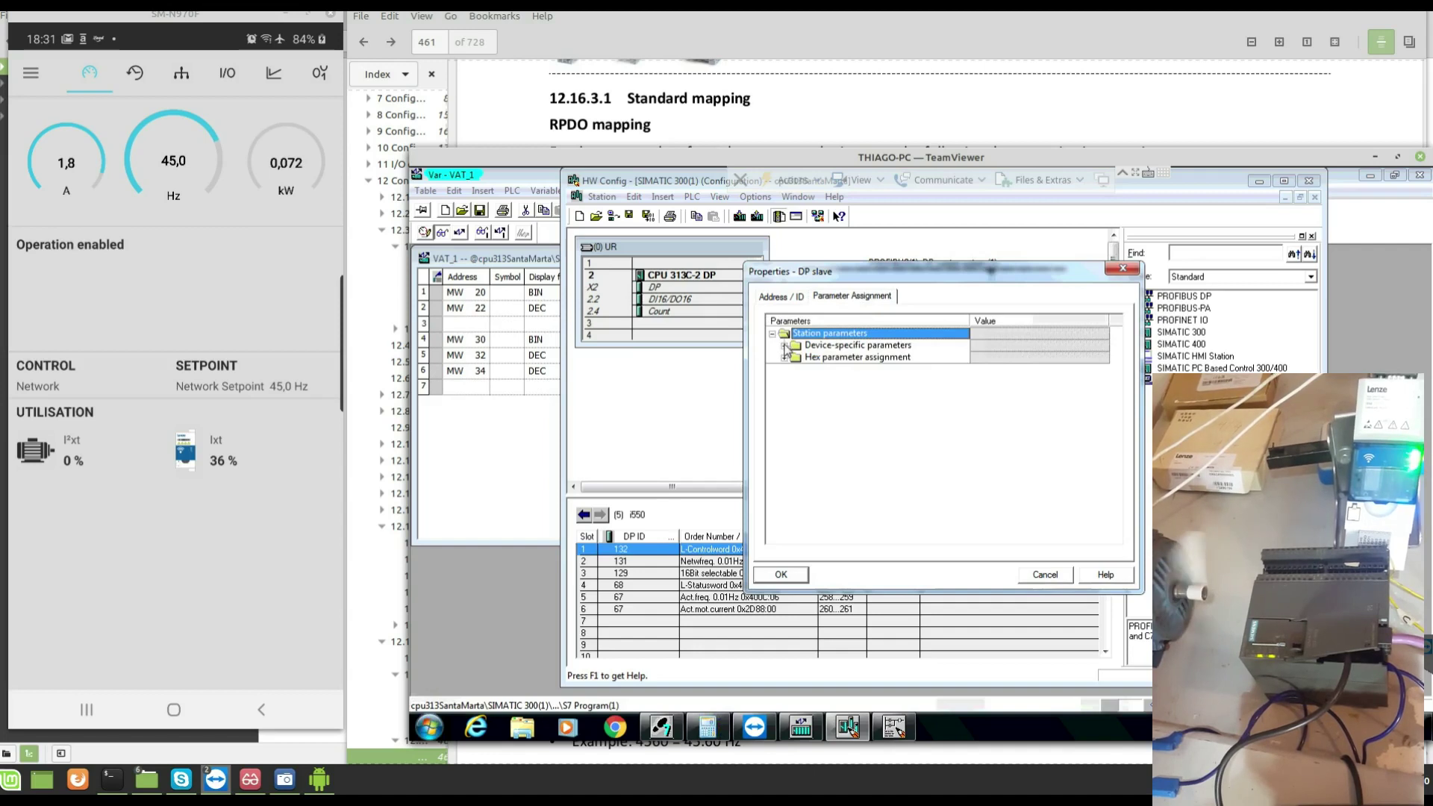
pyautogui.doubleClick(808, 346)
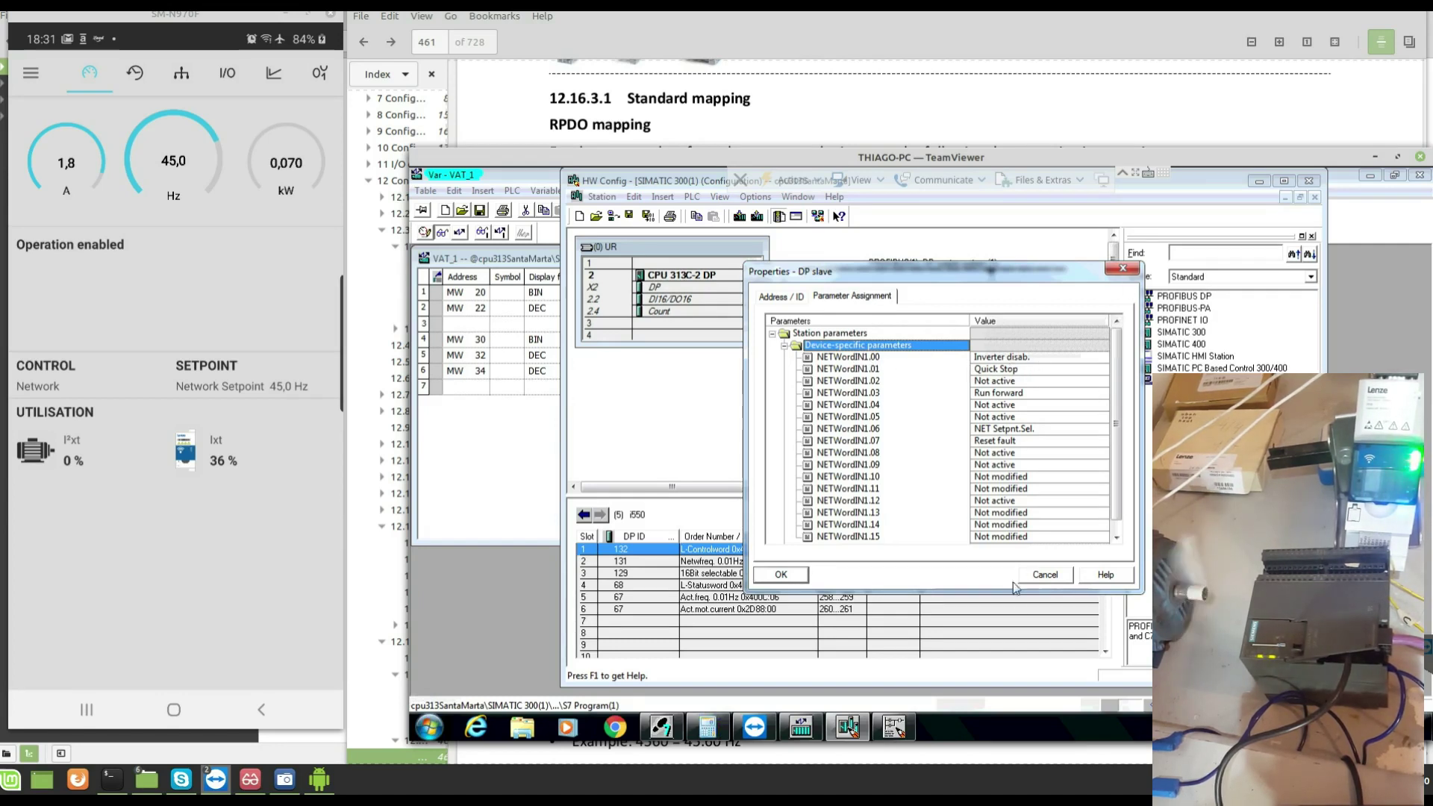
pyautogui.click(780, 575)
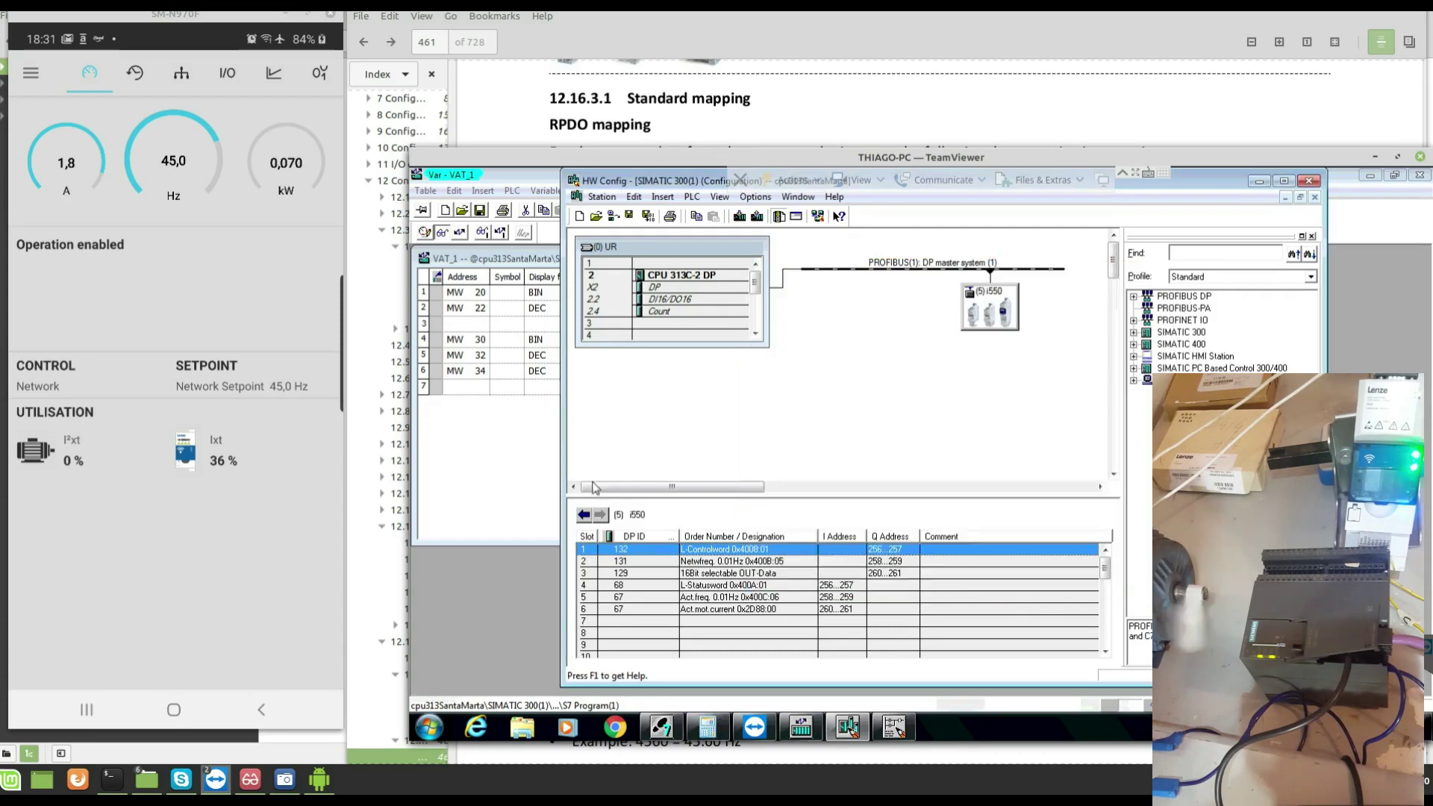
# Send MW20 control words ending 1001, then 1000, to the drive
pyautogui.click(496, 423)
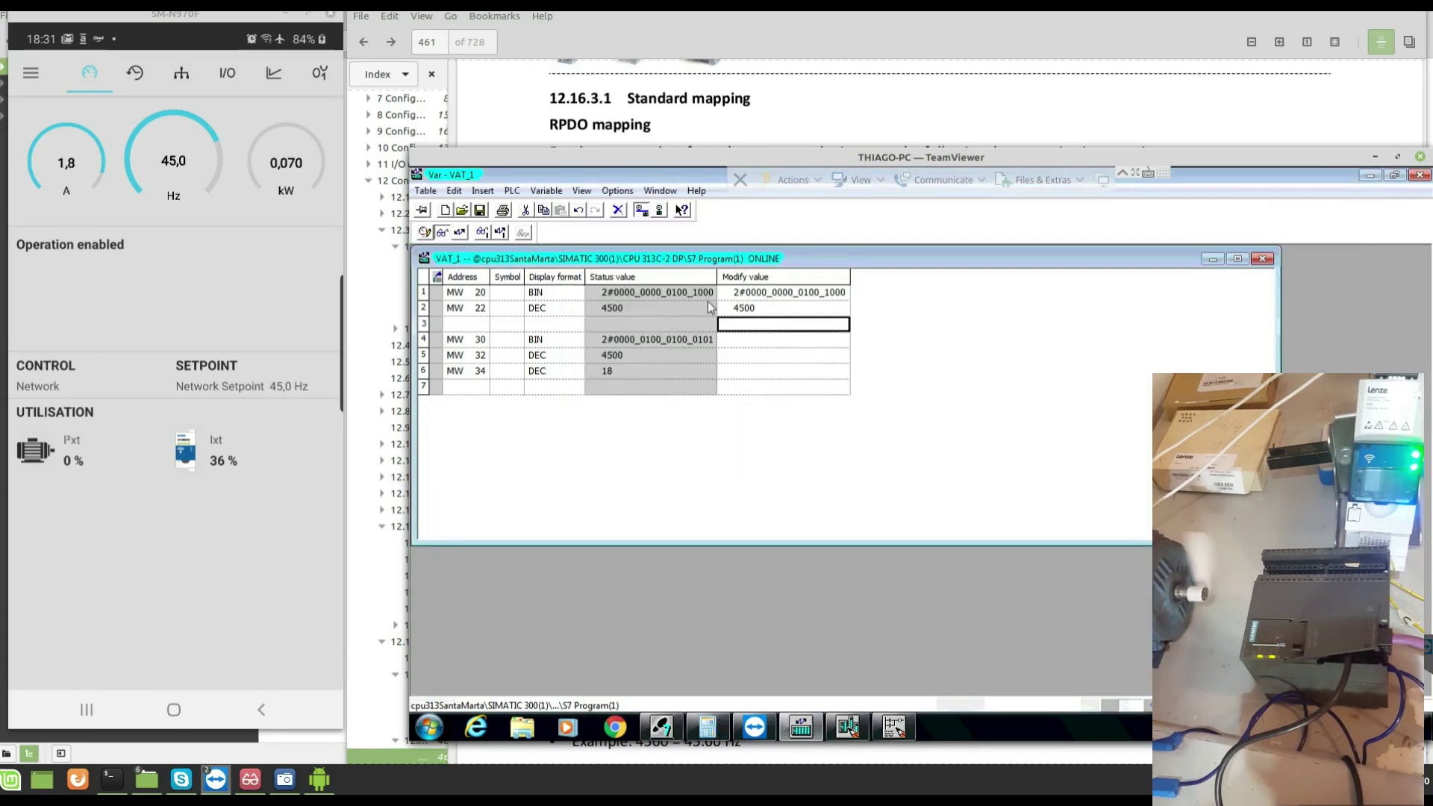
pyautogui.click(843, 292)
pyautogui.press('BackSpace')
pyautogui.write('1')
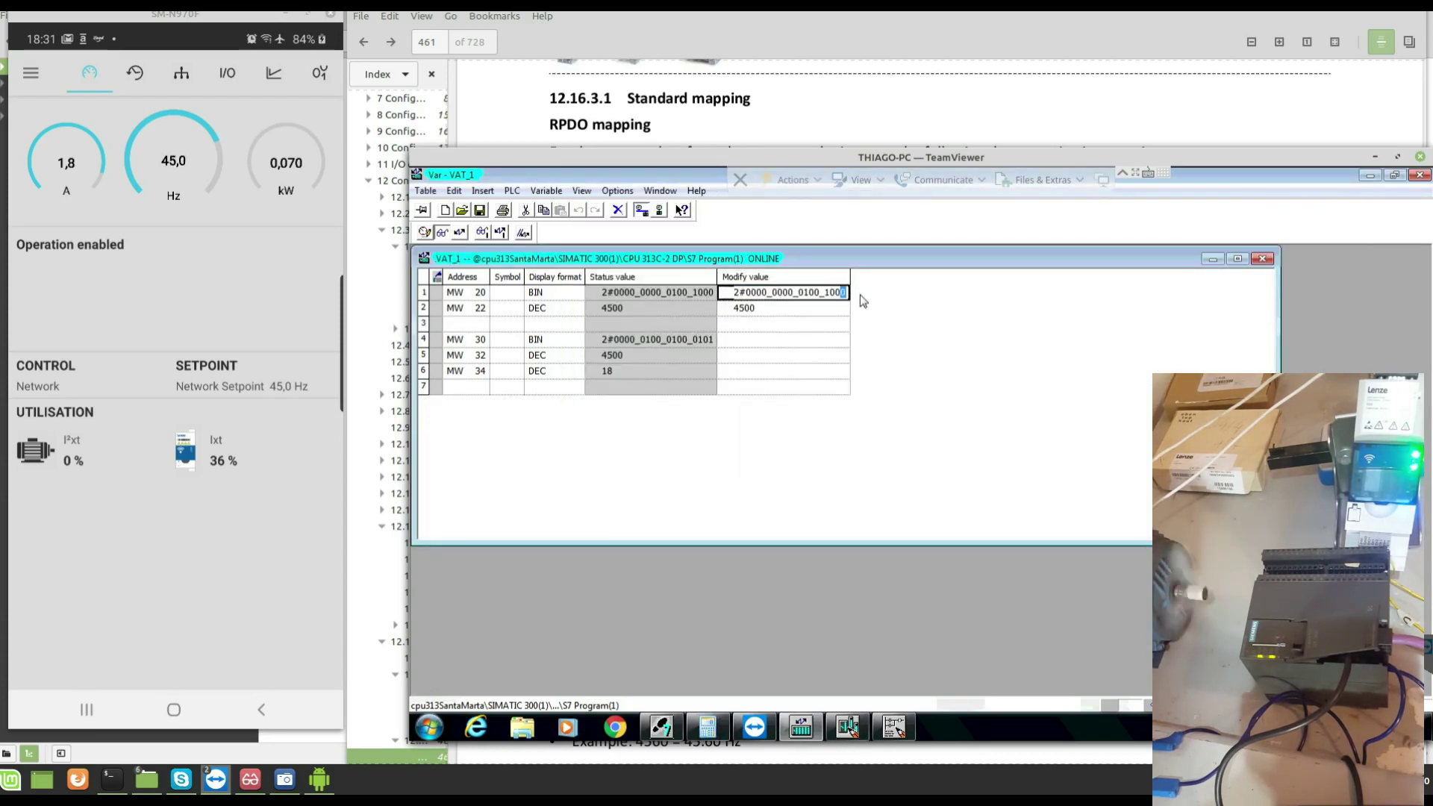
pyautogui.click(461, 233)
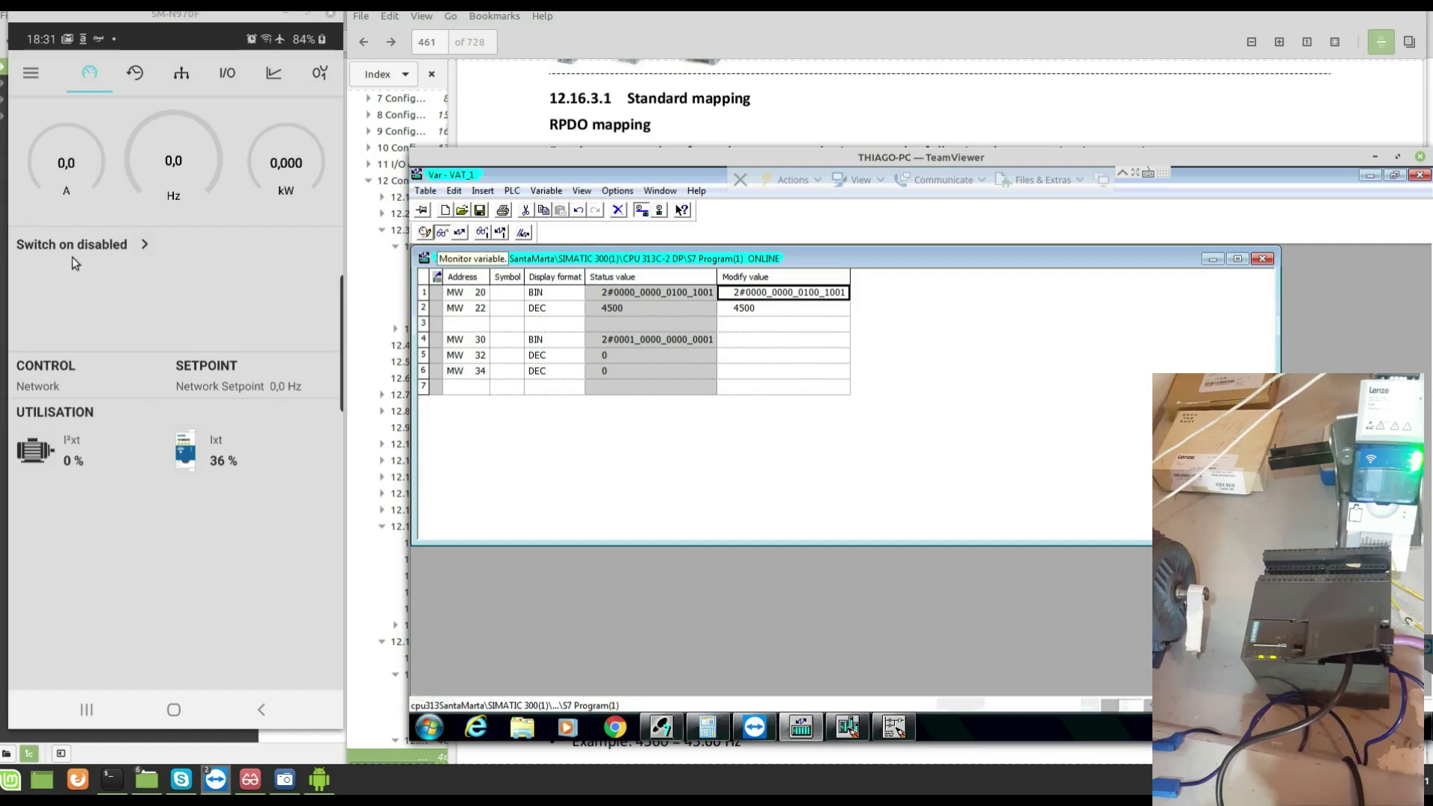
pyautogui.click(839, 291)
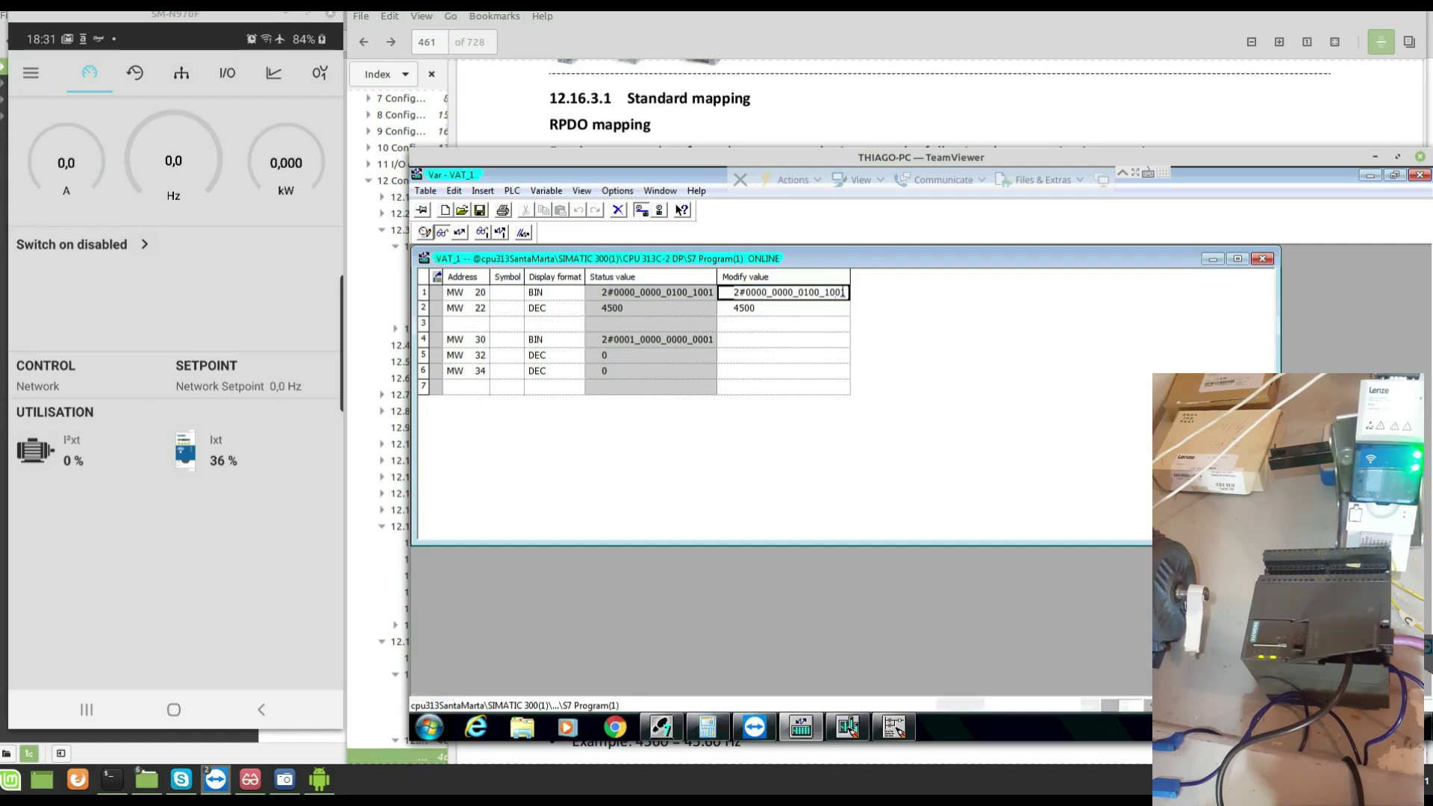
pyautogui.moveTo(841, 291); pyautogui.dragTo(852, 293)
pyautogui.write('0')
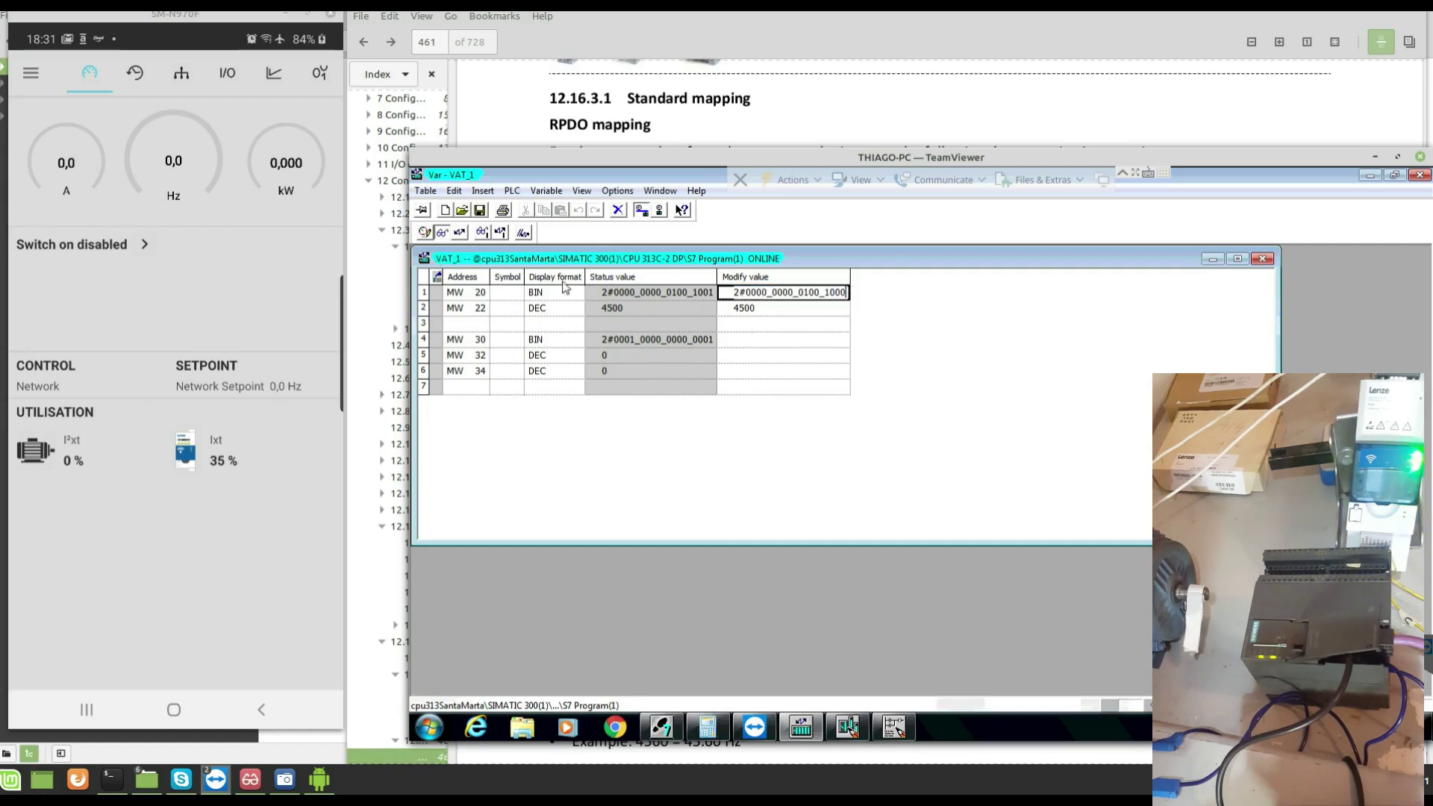
pyautogui.click(460, 232)
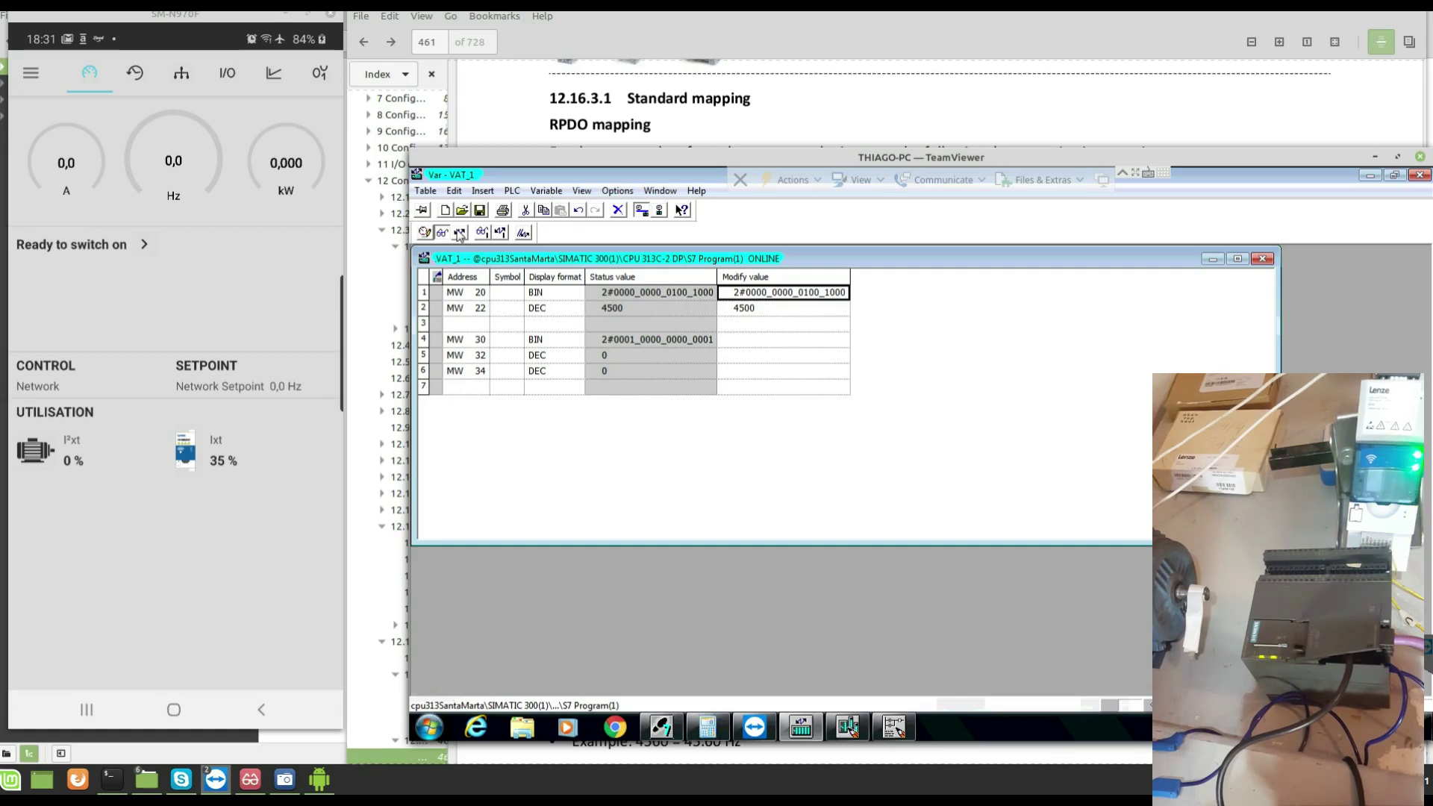
# Send MW20 as 0100_0000 to stop the drive
pyautogui.click(816, 289)
pyautogui.click(827, 292)
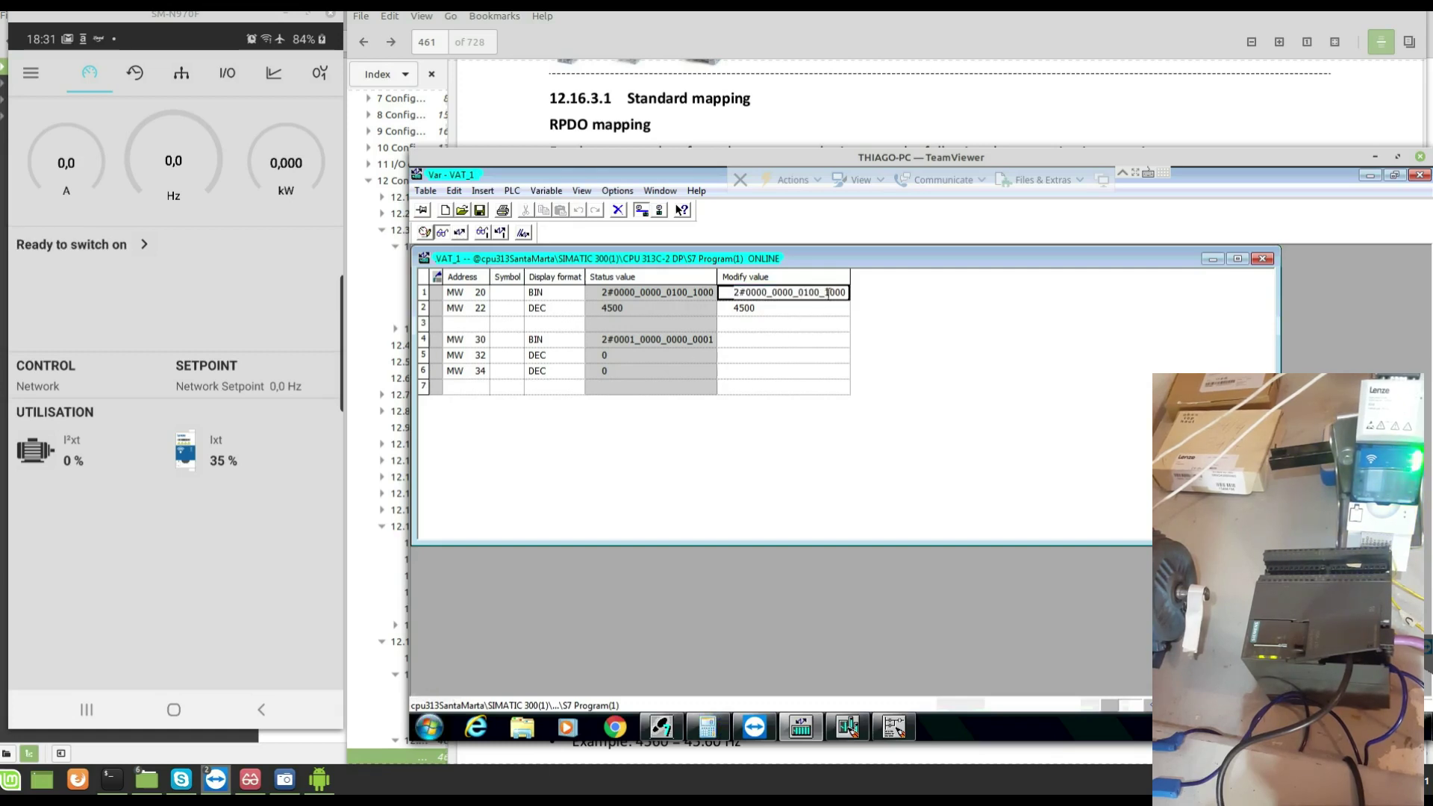
pyautogui.moveTo(824, 292); pyautogui.dragTo(830, 293)
pyautogui.write('0')
pyautogui.click(460, 232)
# Send MW20 as 0100_1000 to re-enable the drive at 45 Hz
pyautogui.click(831, 291)
pyautogui.click(827, 292)
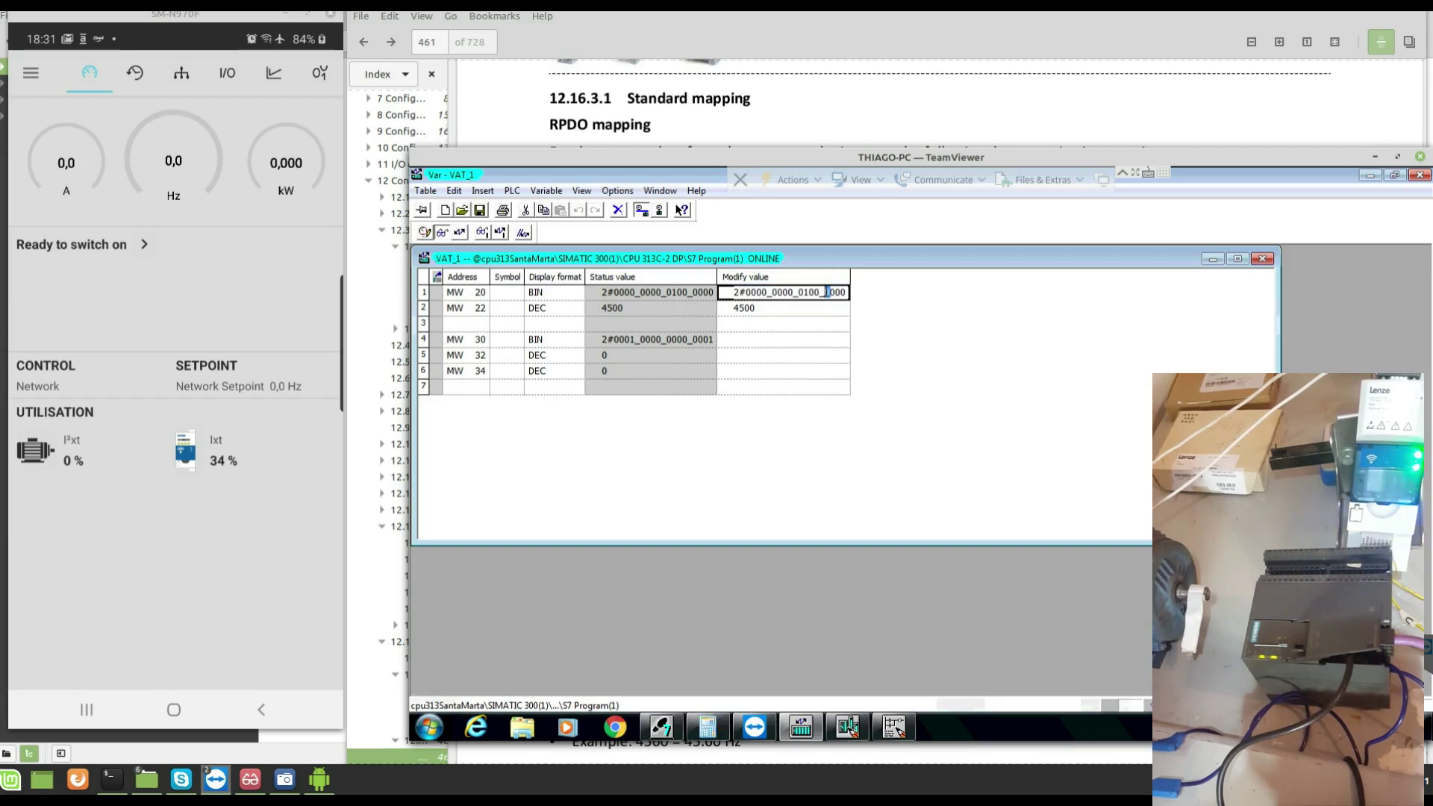
pyautogui.write('1')
pyautogui.click(461, 232)
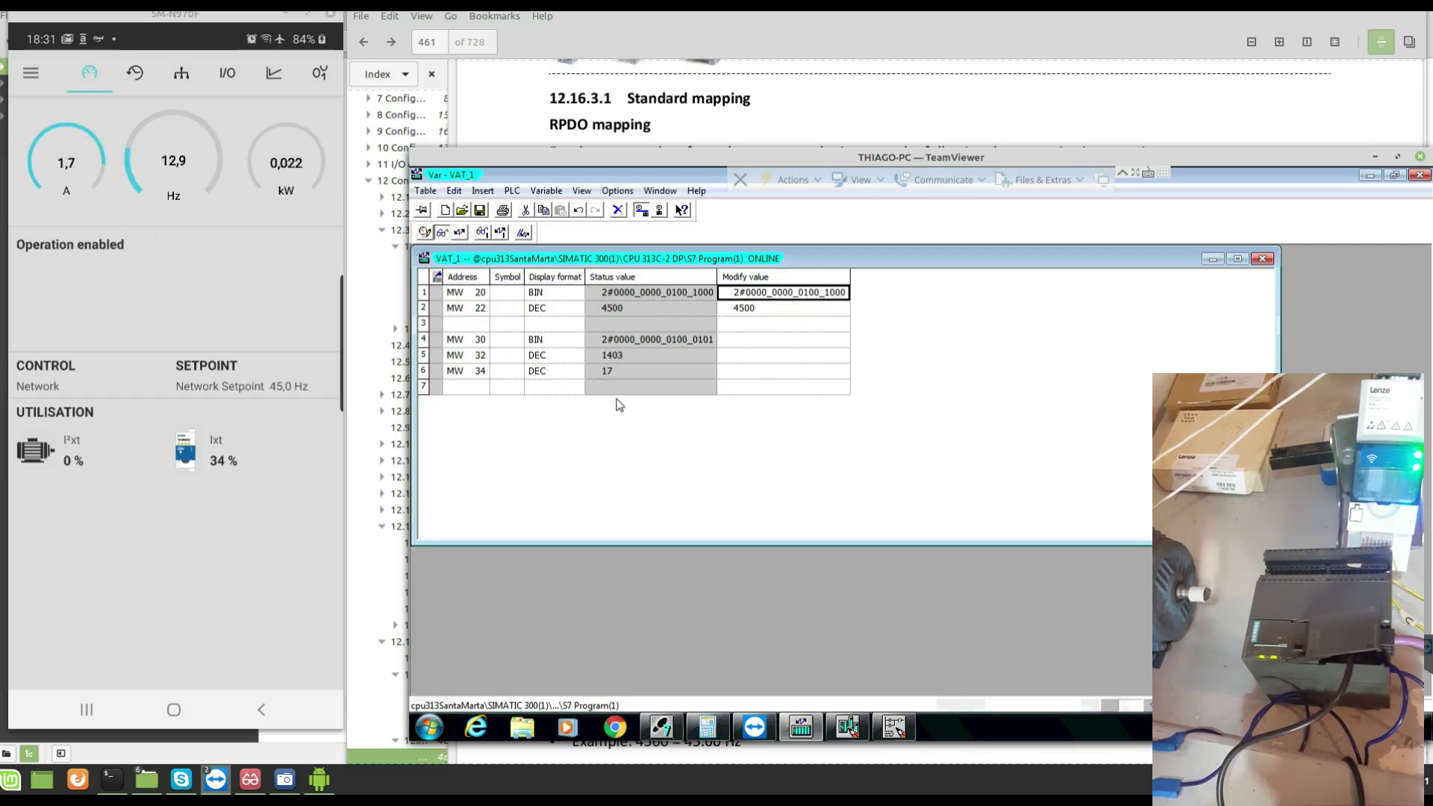